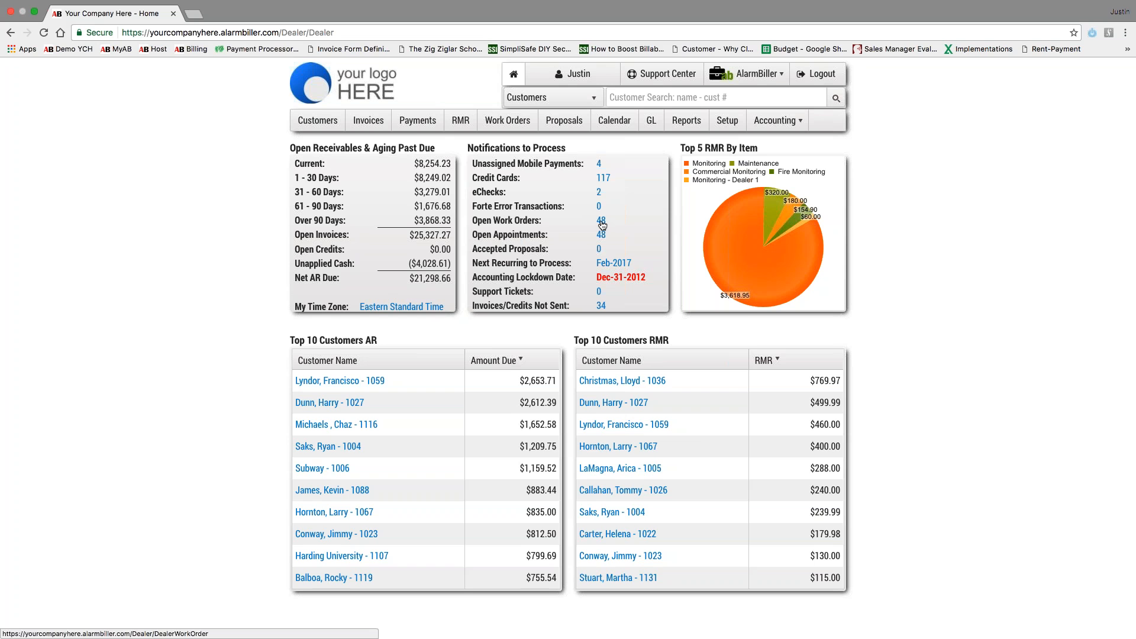
# - View the Open Work Orders list in a separate browser tab from the home dashboard
pyautogui.rightClick(602, 224)
pyautogui.click(619, 227)
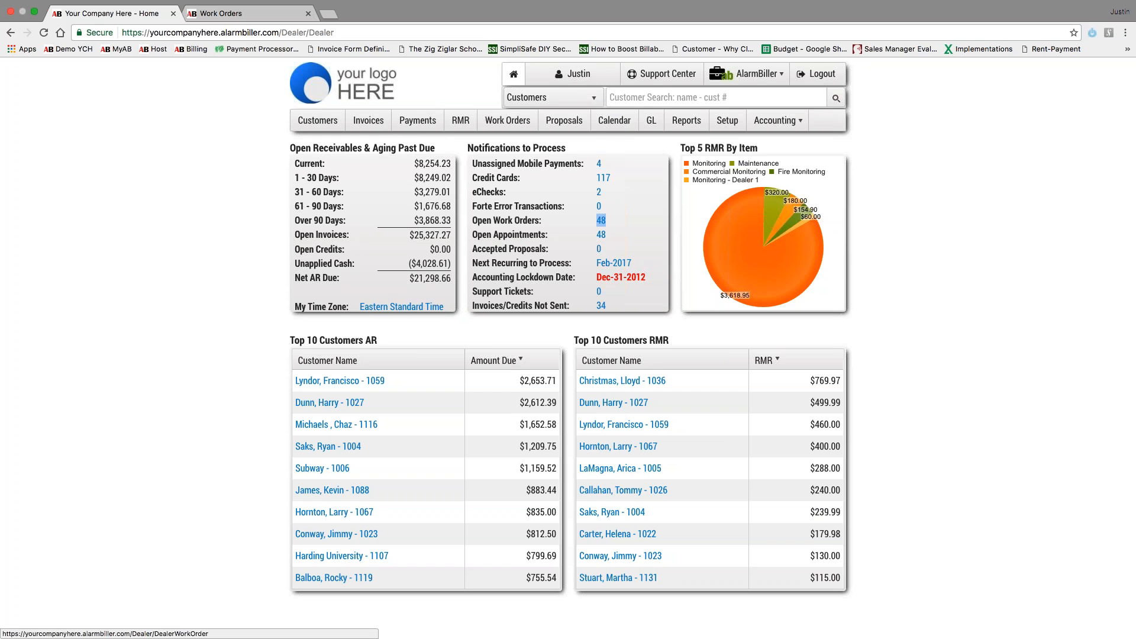
pyautogui.click(245, 16)
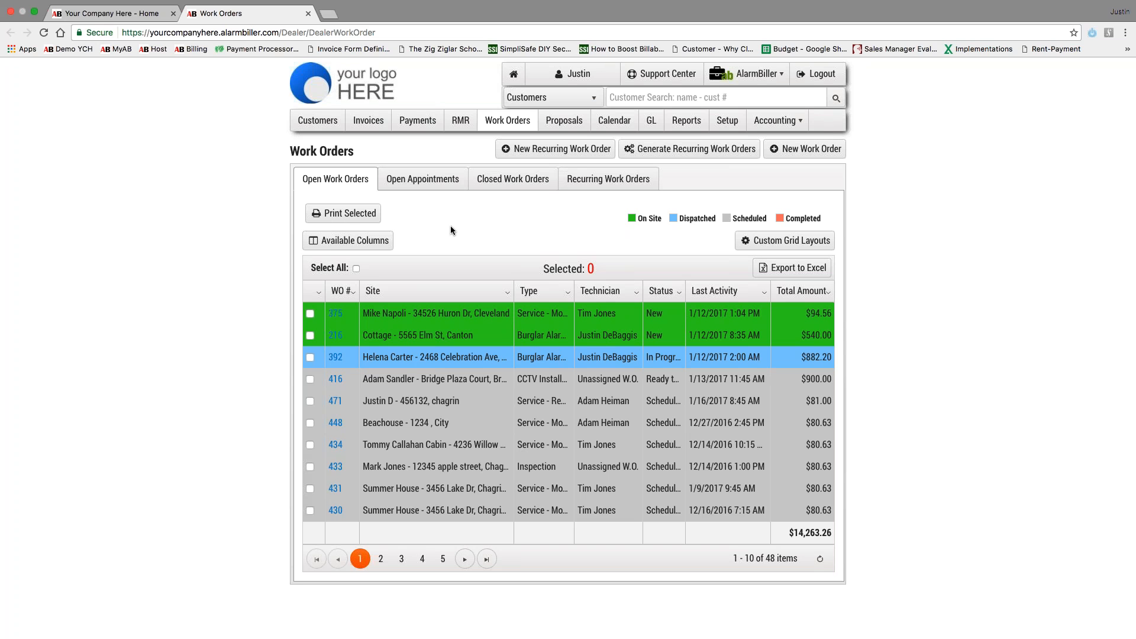
# - View the Calendar in a separate browser tab and close both the Calendar and Work Orders pages
pyautogui.rightClick(609, 120)
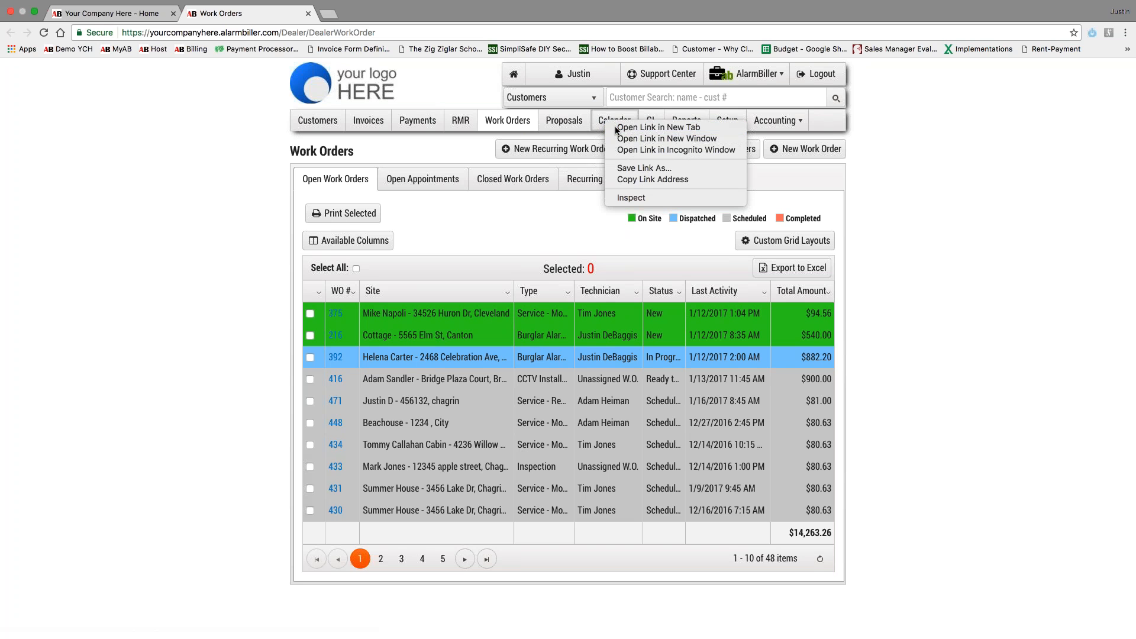
pyautogui.click(616, 127)
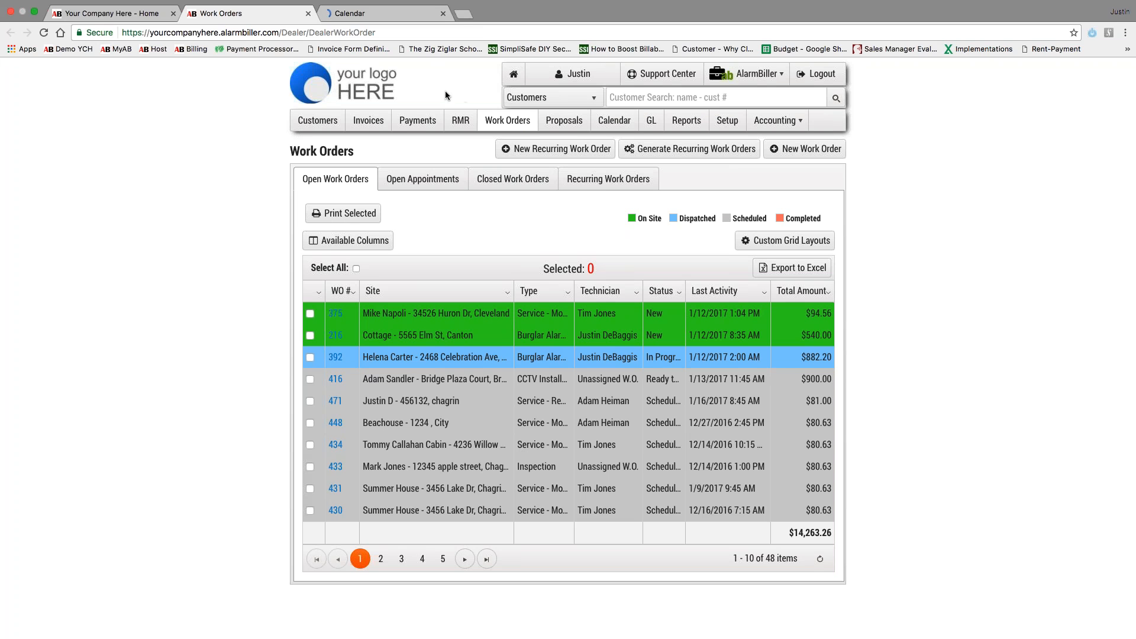
pyautogui.click(398, 20)
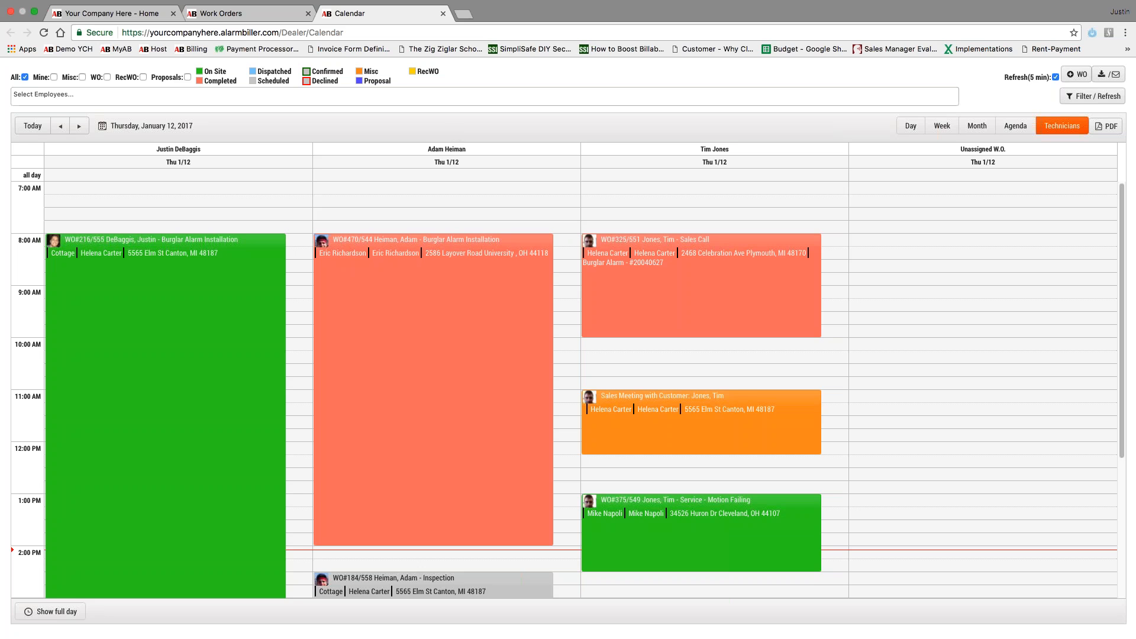
pyautogui.click(443, 13)
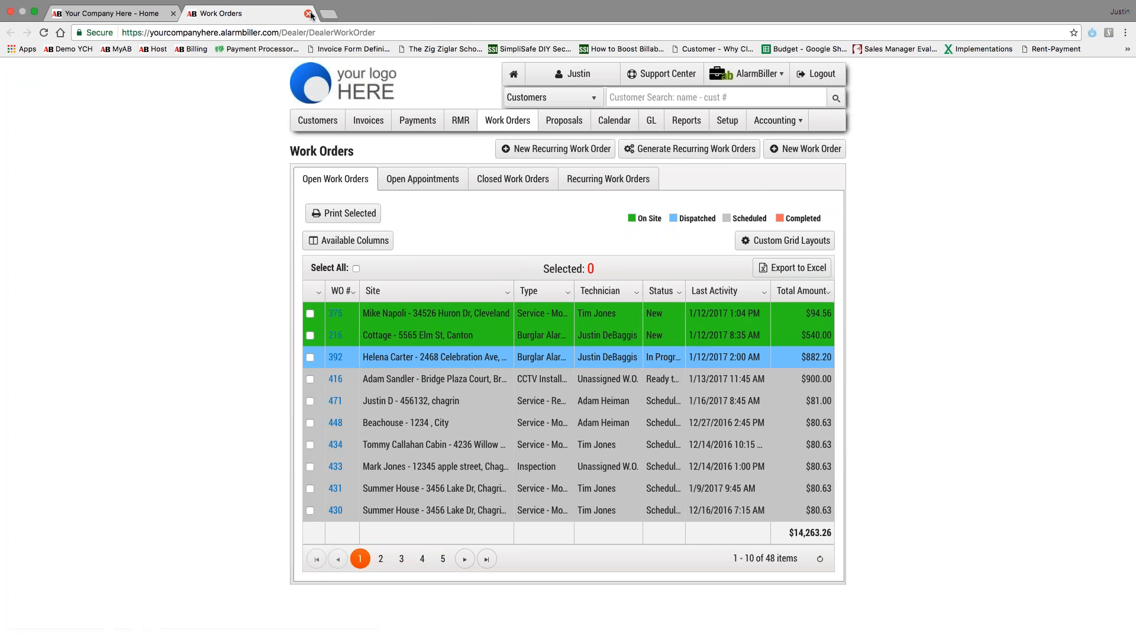
pyautogui.click(309, 13)
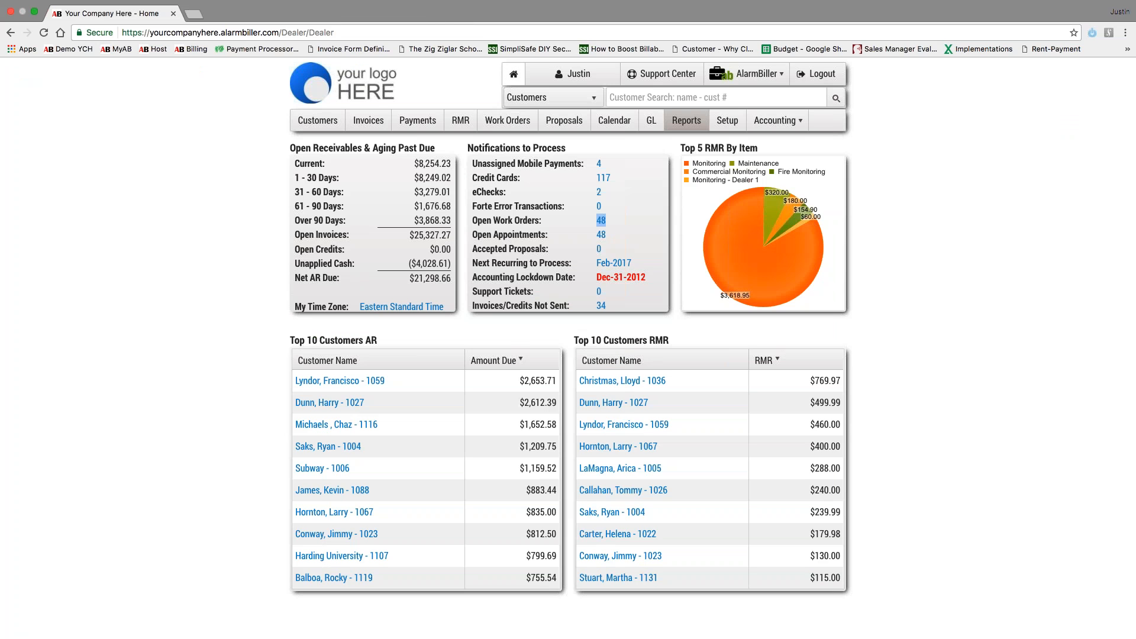
# - Open the Setup page in a new browser tab and highlight the Operations heading
pyautogui.rightClick(723, 123)
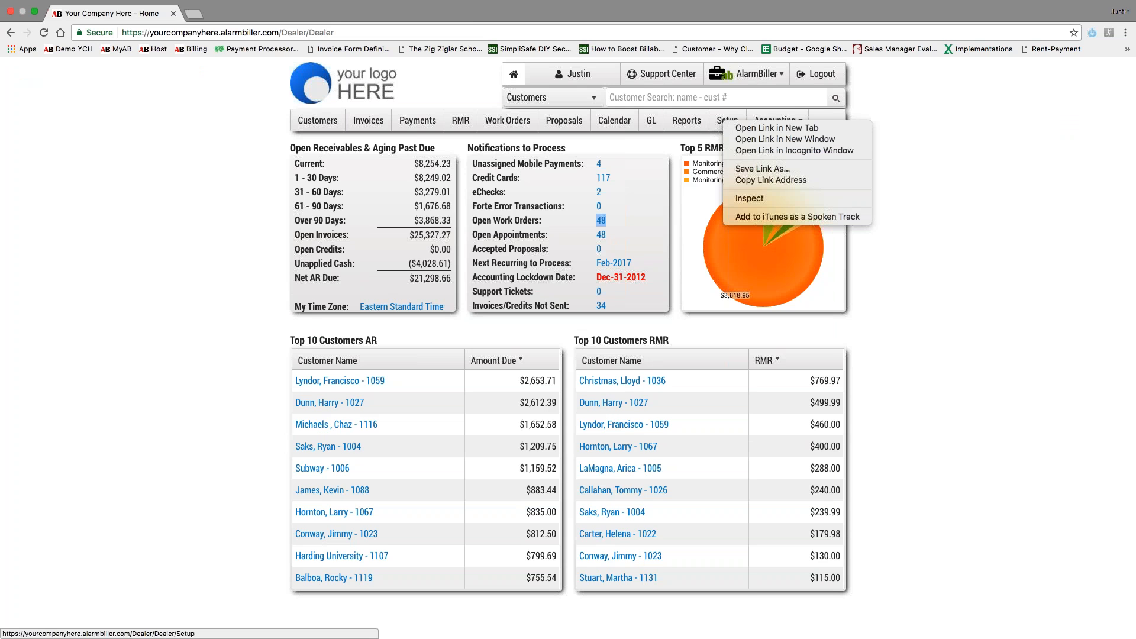
pyautogui.click(734, 129)
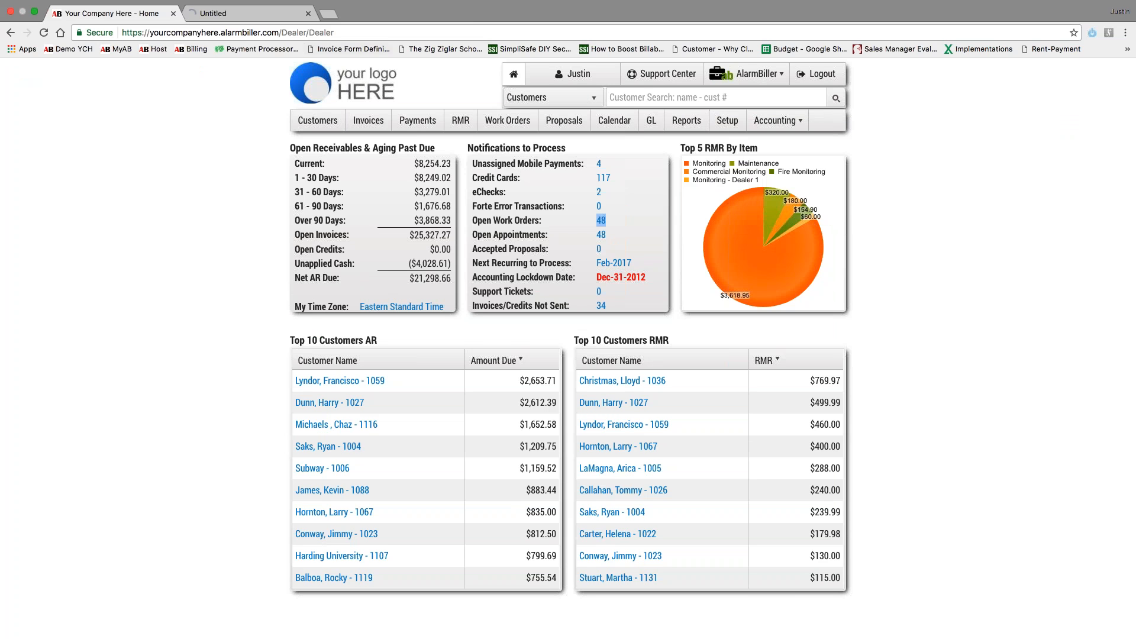
pyautogui.click(247, 15)
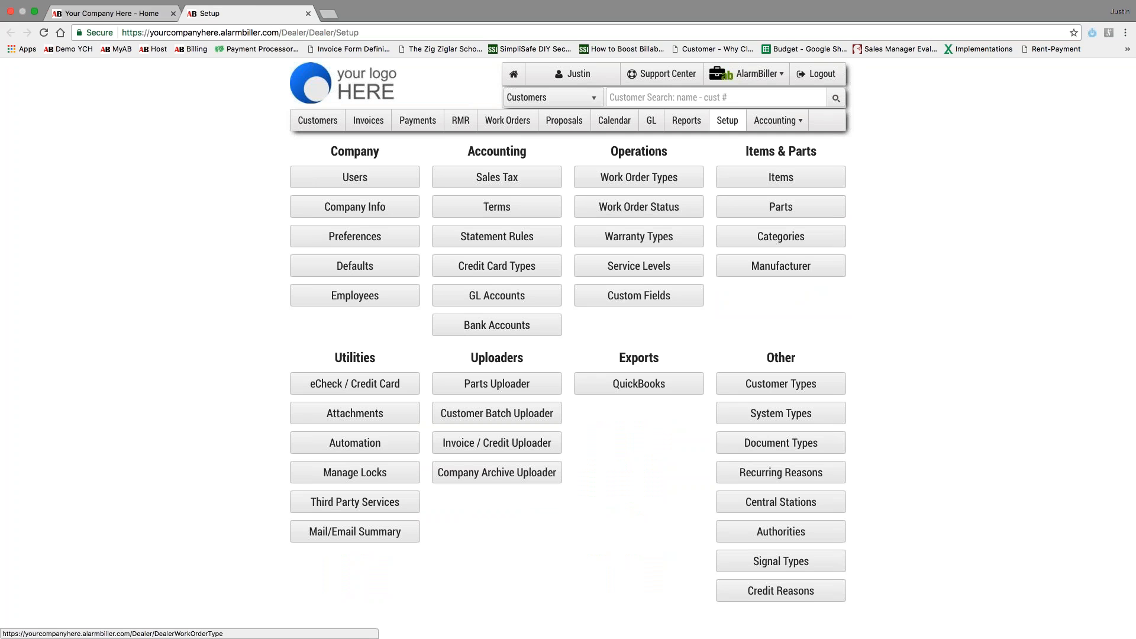
pyautogui.moveTo(611, 151); pyautogui.dragTo(675, 154)
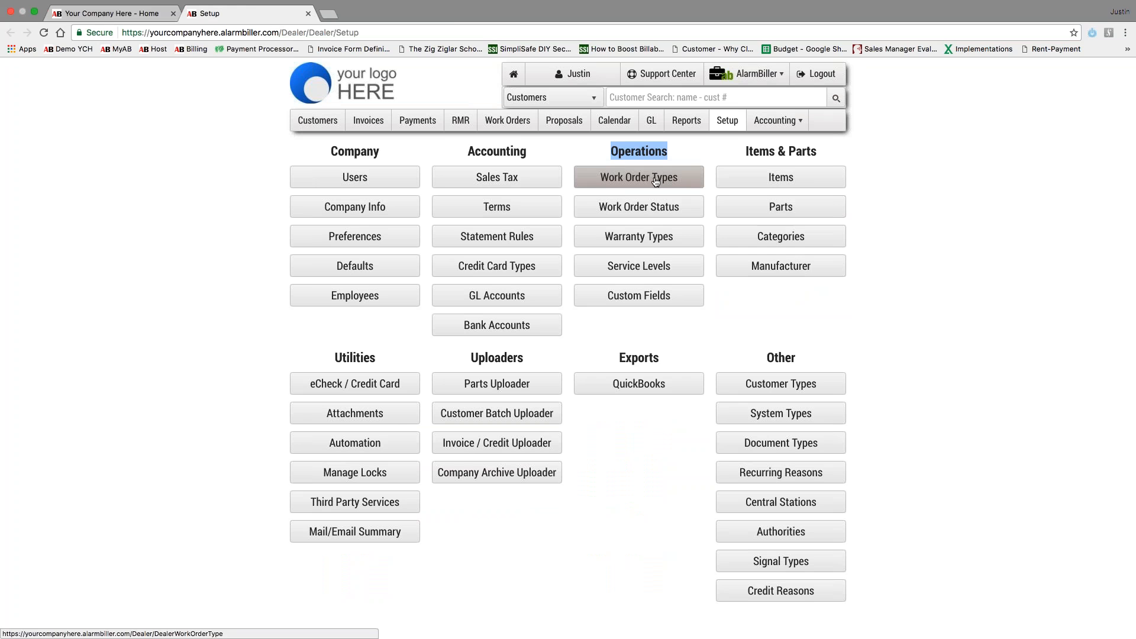
# - Open Work Order Types and Work Order Status in separate browser tabs and review both pages of work order types
pyautogui.rightClick(656, 181)
pyautogui.click(672, 183)
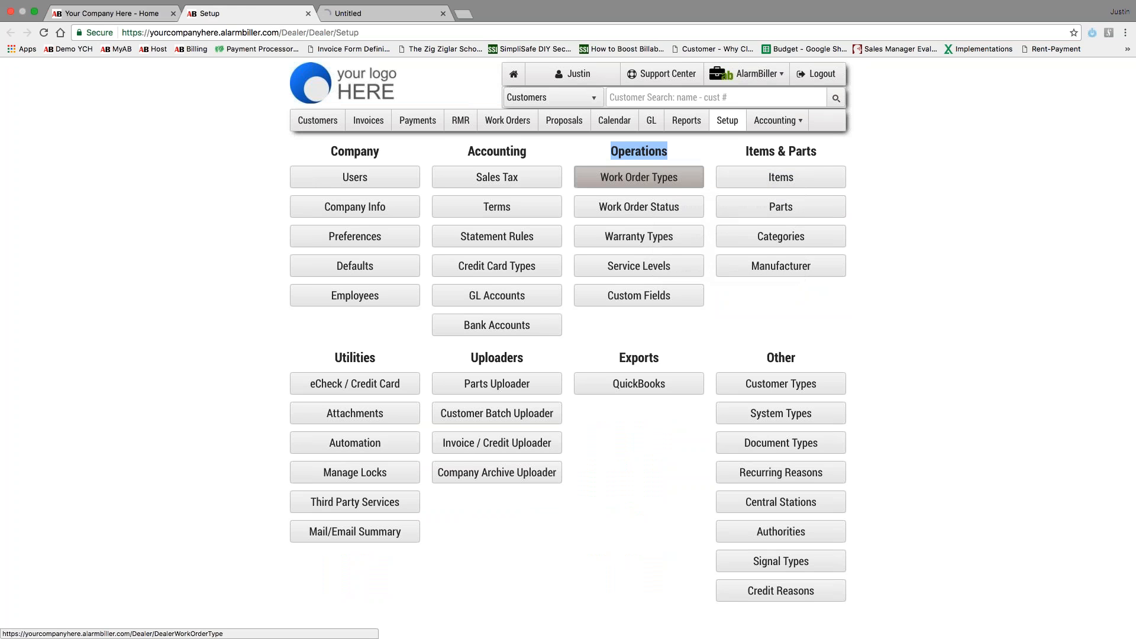
pyautogui.rightClick(678, 211)
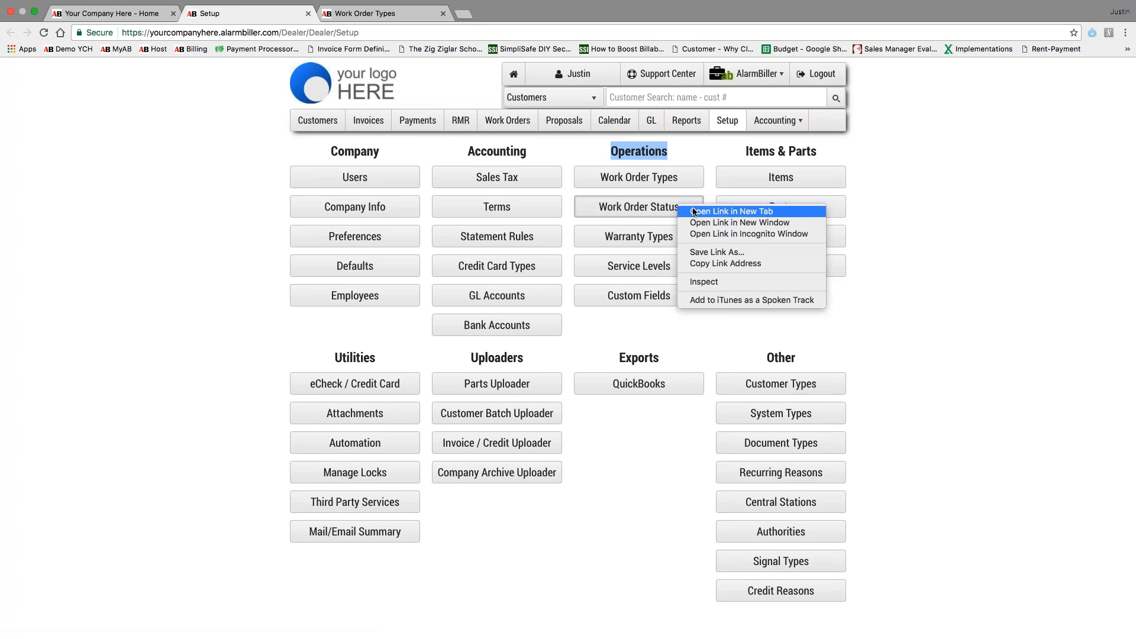
pyautogui.click(696, 217)
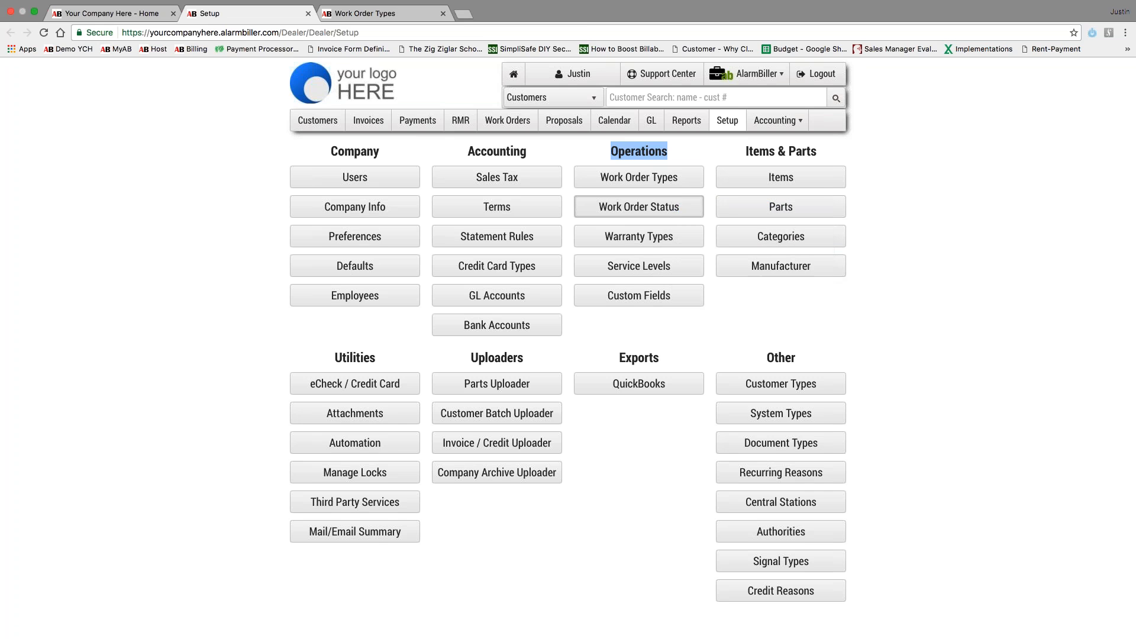
pyautogui.click(393, 14)
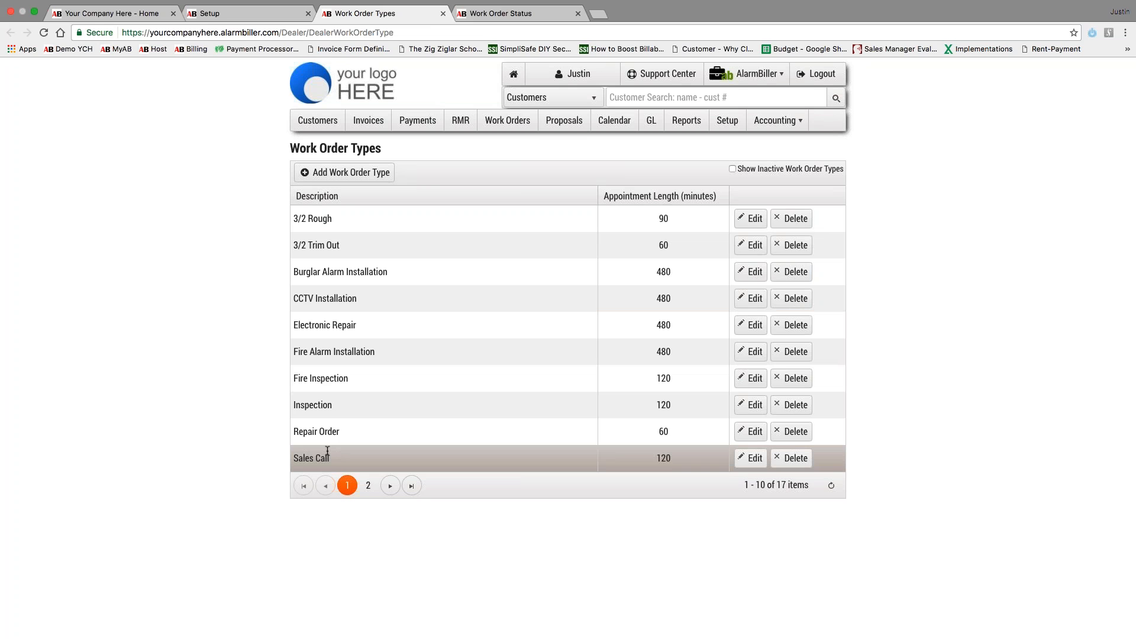
pyautogui.click(368, 486)
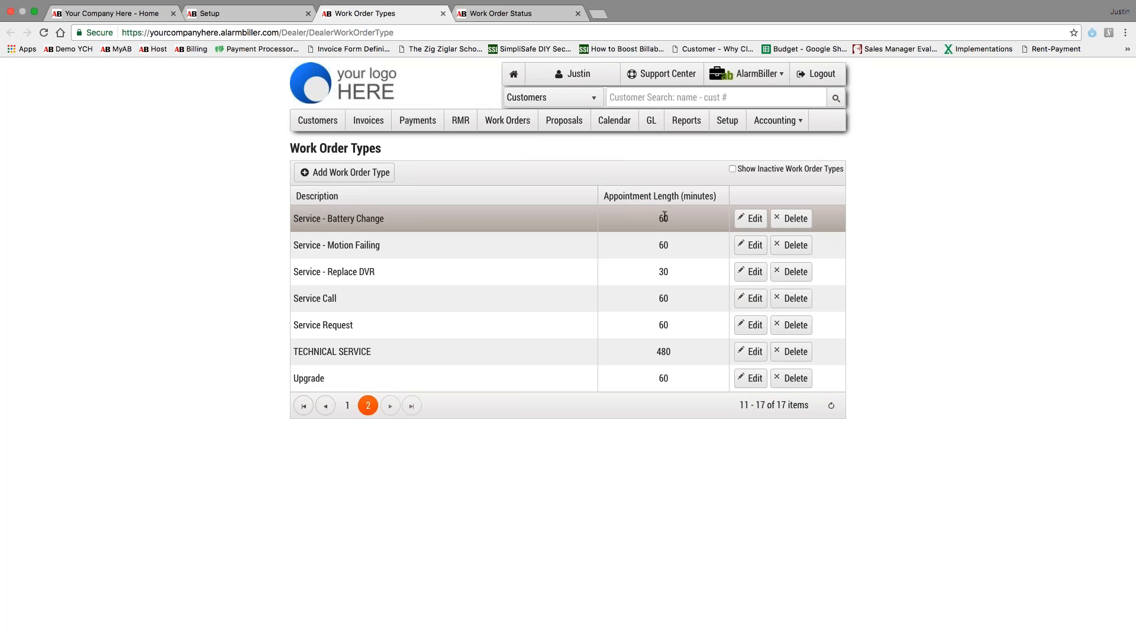
pyautogui.click(358, 174)
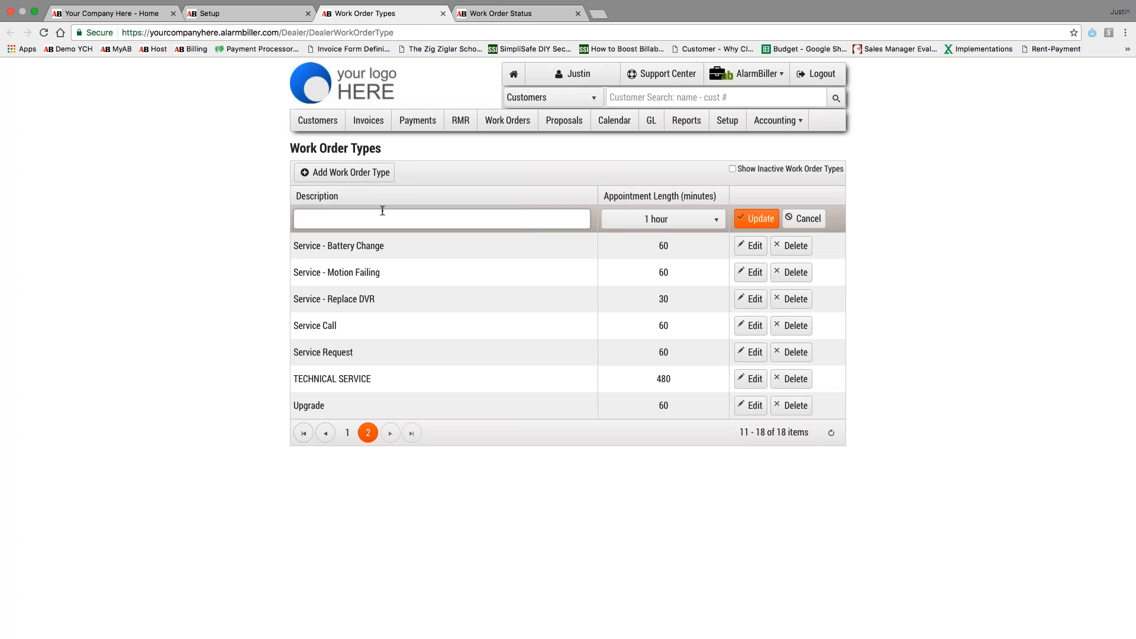
pyautogui.write('Seric')
pyautogui.press('BackSpace')
pyautogui.press('BackSpace')
pyautogui.press('BackSpace')
pyautogui.write('rvice -')
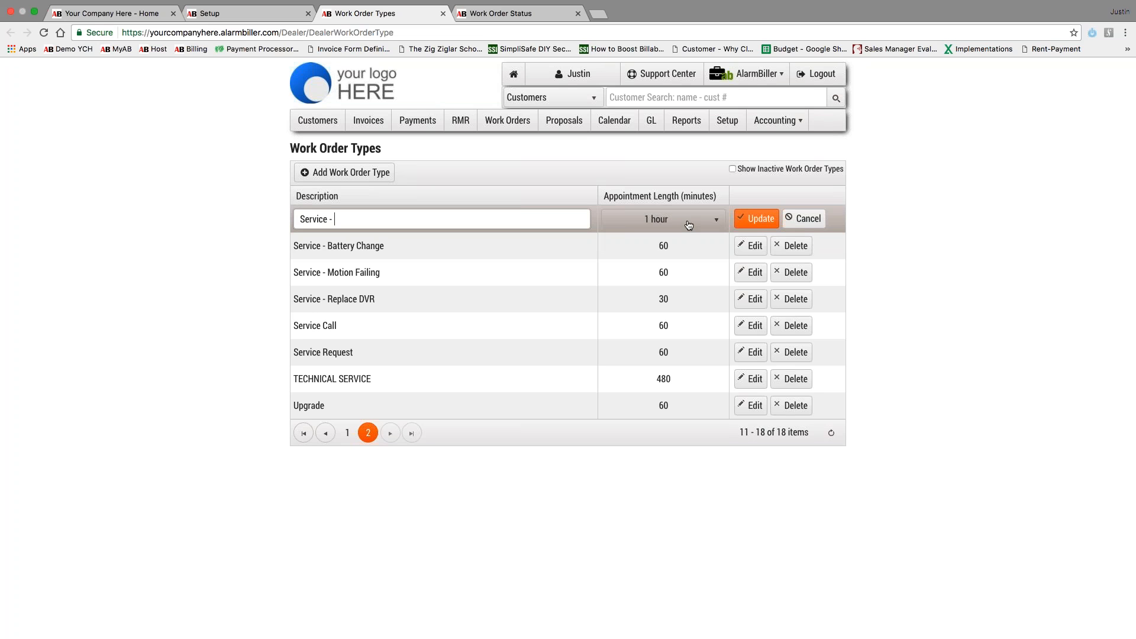
pyautogui.click(803, 218)
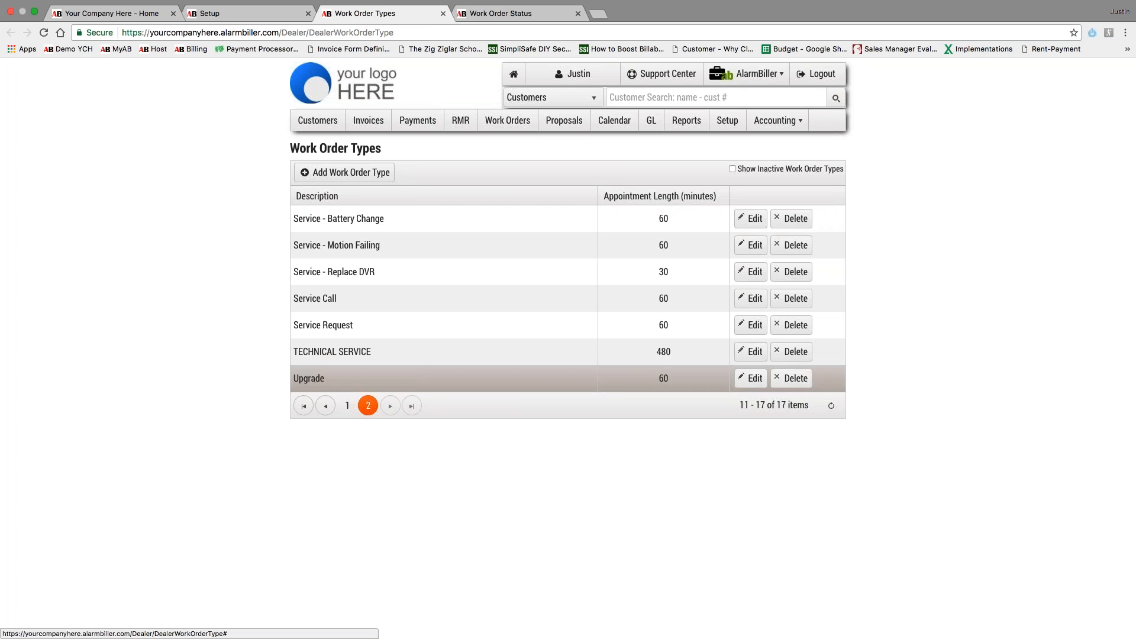
# - Look through the first and second pages of work order types again and return to Setup
pyautogui.click(347, 406)
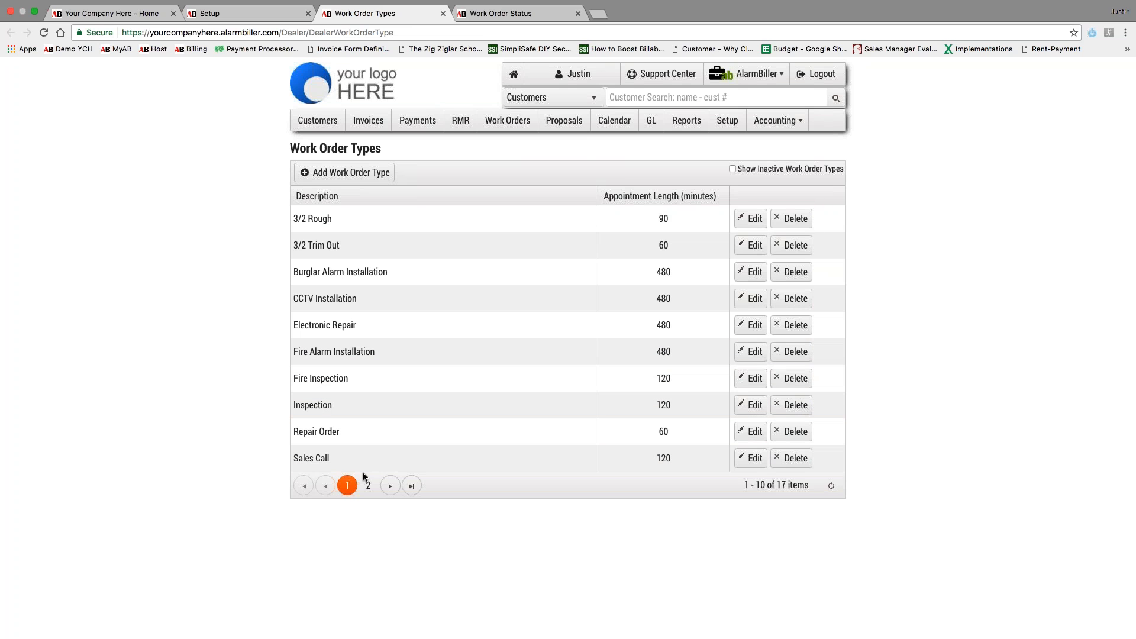
pyautogui.click(368, 485)
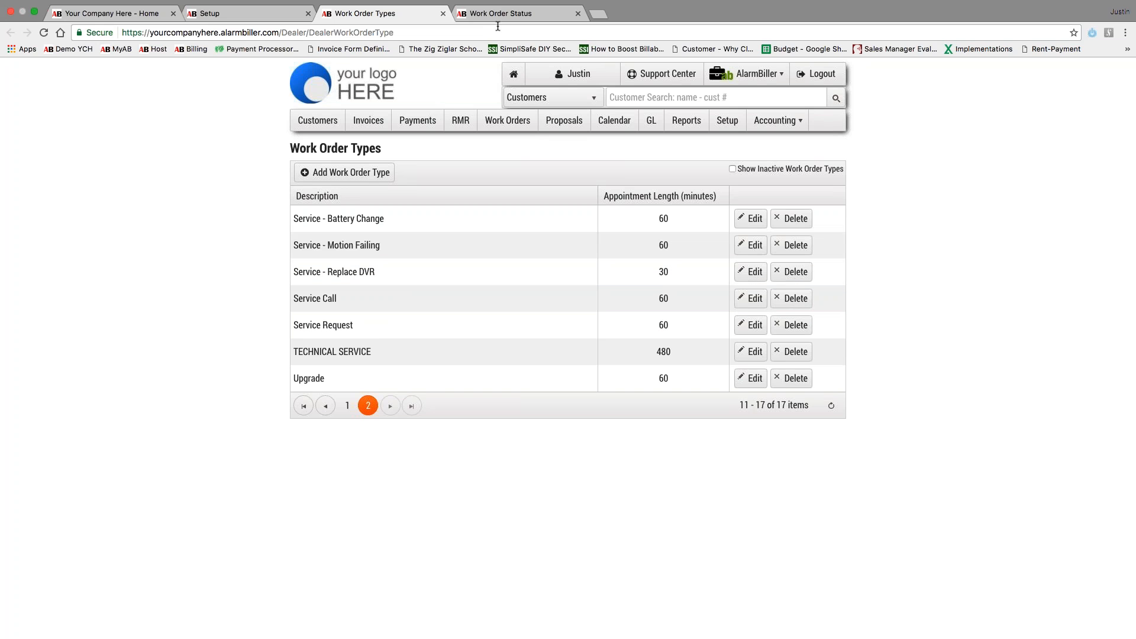
pyautogui.click(732, 130)
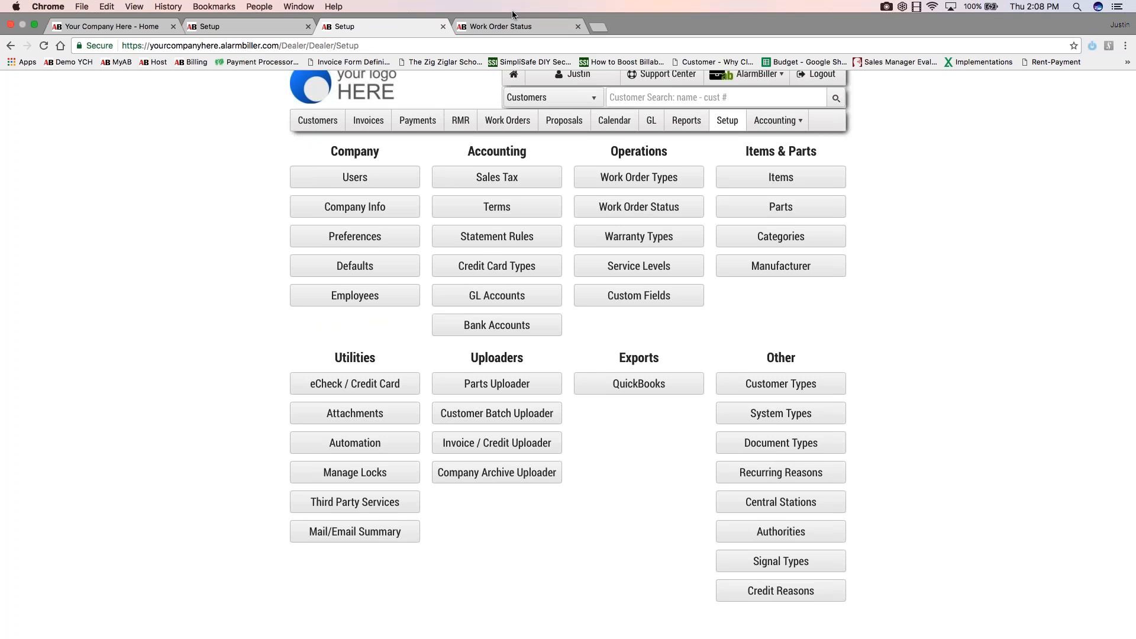
# - Review both pages of work order statuses, highlighting Ready to Schedule, and close the Work Order Status page
pyautogui.click(559, 31)
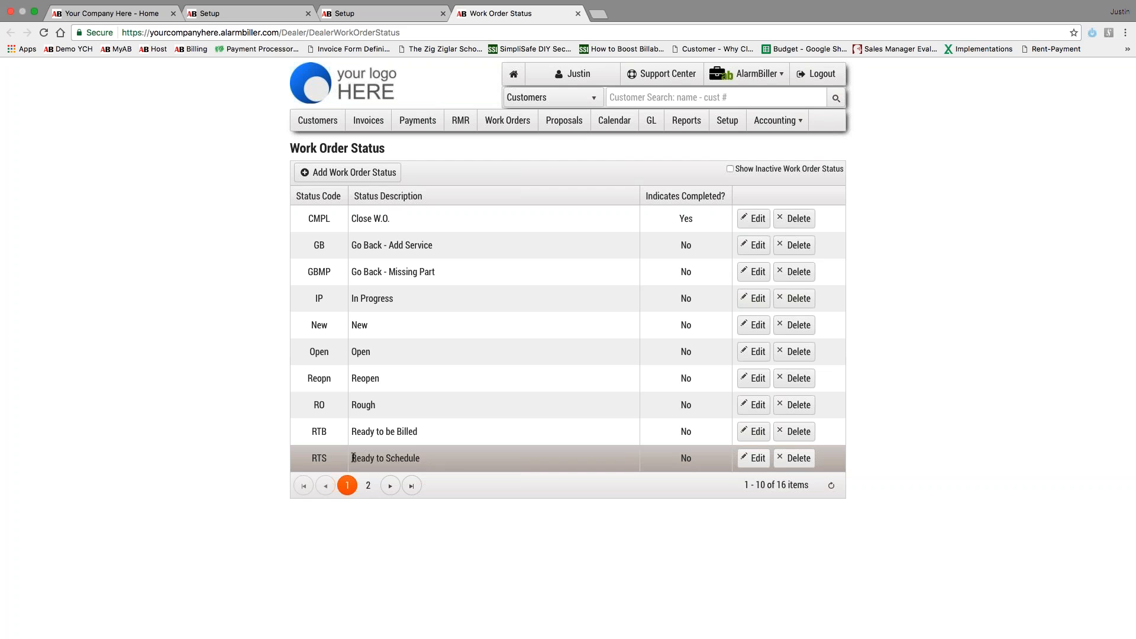
pyautogui.moveTo(353, 458); pyautogui.dragTo(422, 457)
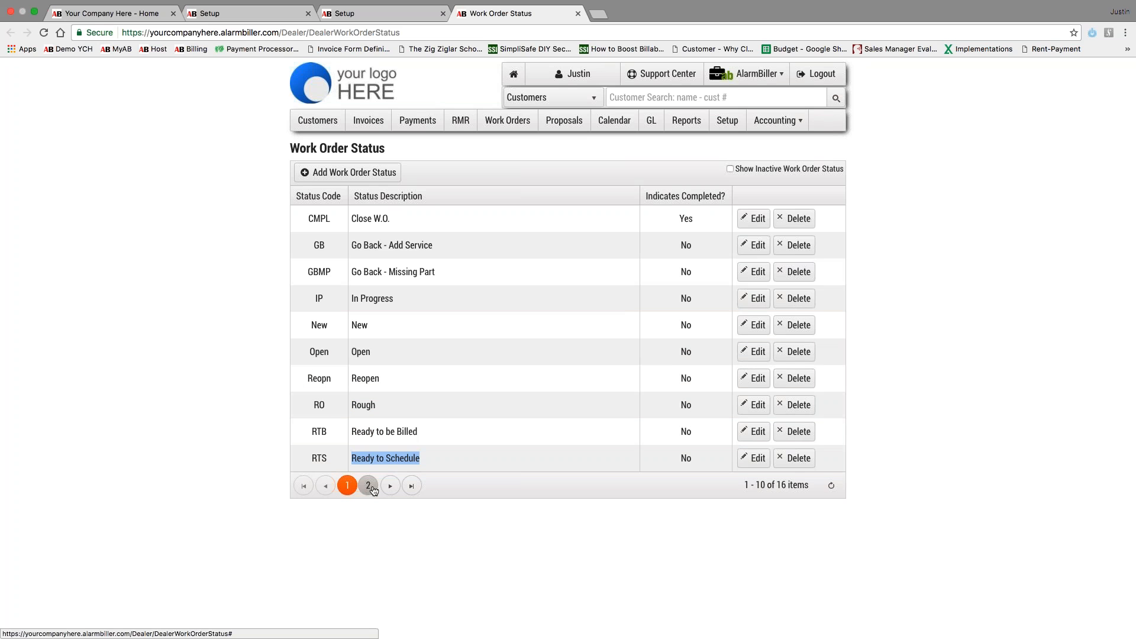
pyautogui.click(369, 486)
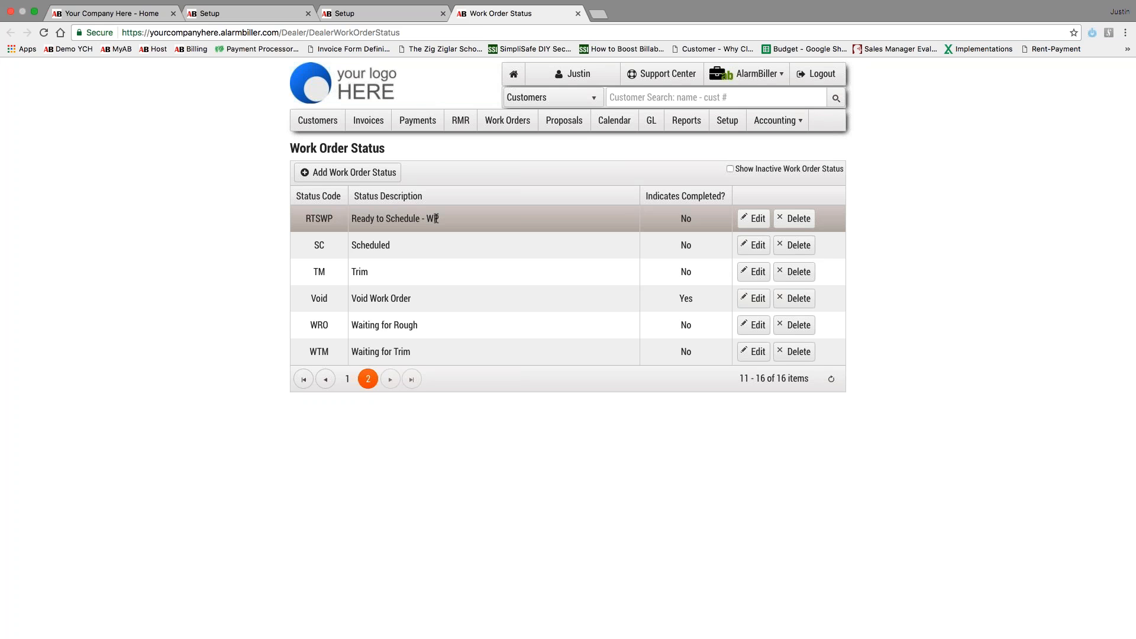
pyautogui.click(347, 379)
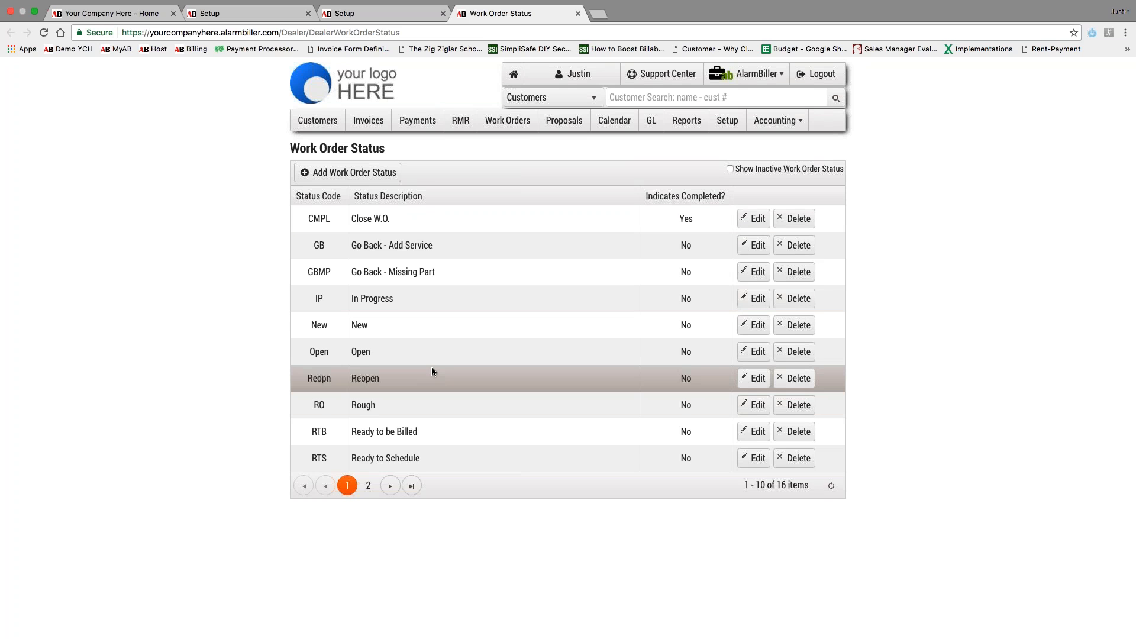
pyautogui.click(578, 15)
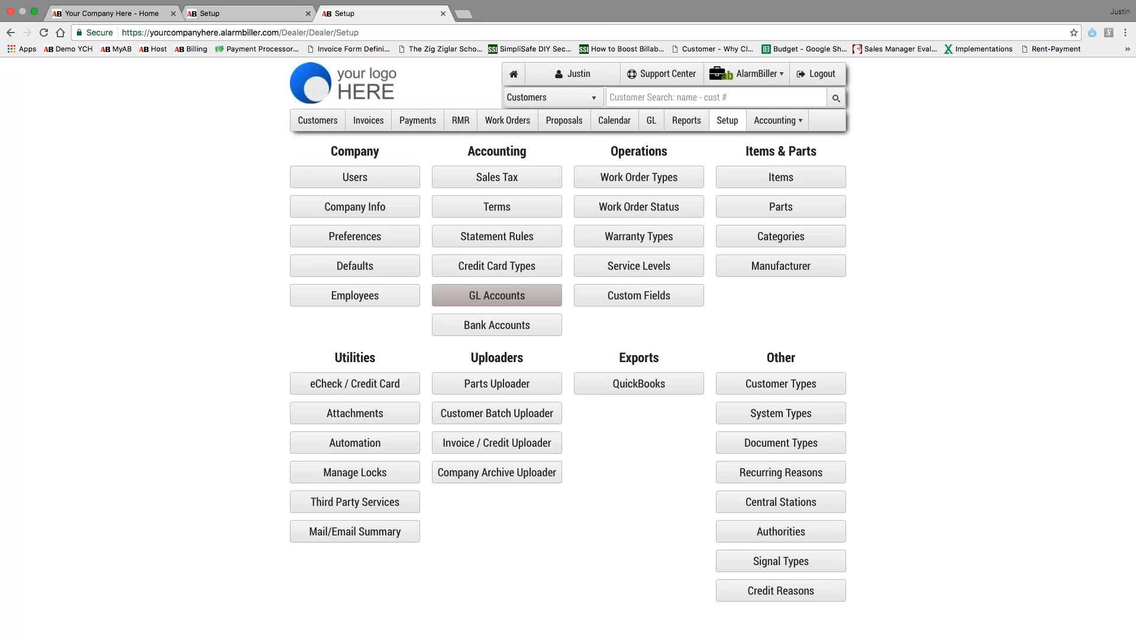
# - Open the system Defaults from Setup in a new browser tab and close the extra Setup page
pyautogui.rightClick(403, 265)
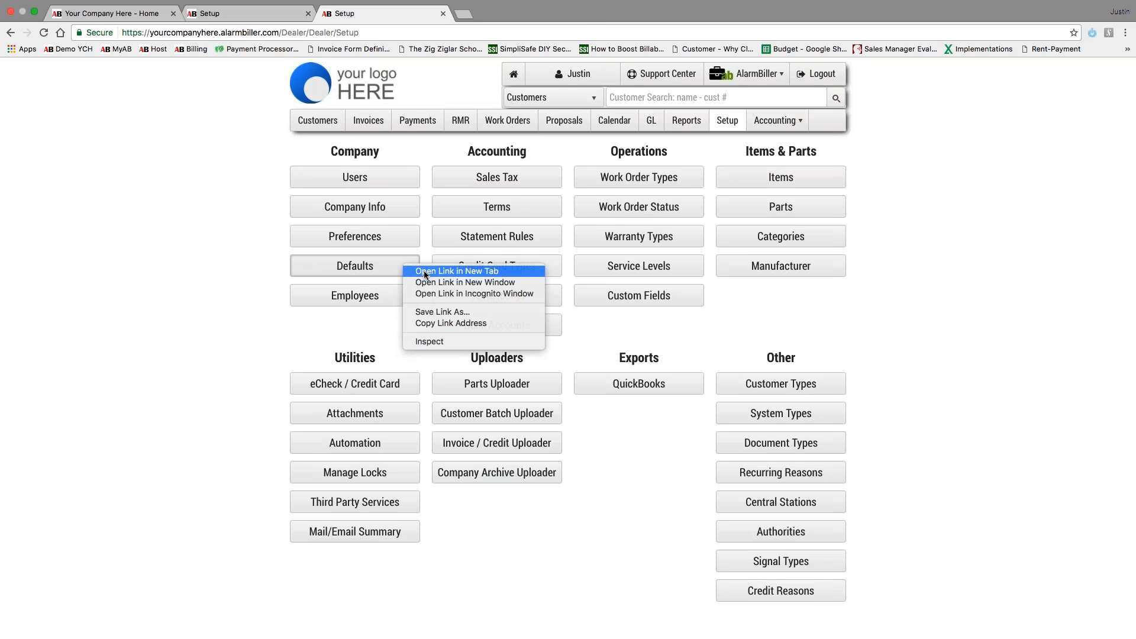
pyautogui.click(424, 271)
pyautogui.click(307, 15)
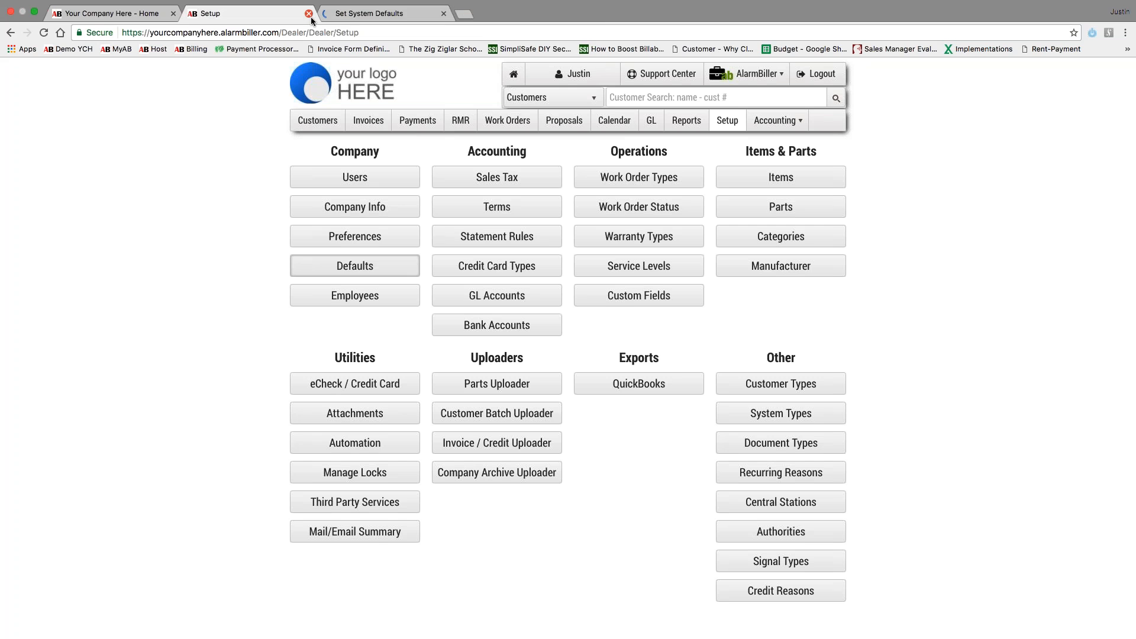
pyautogui.click(366, 18)
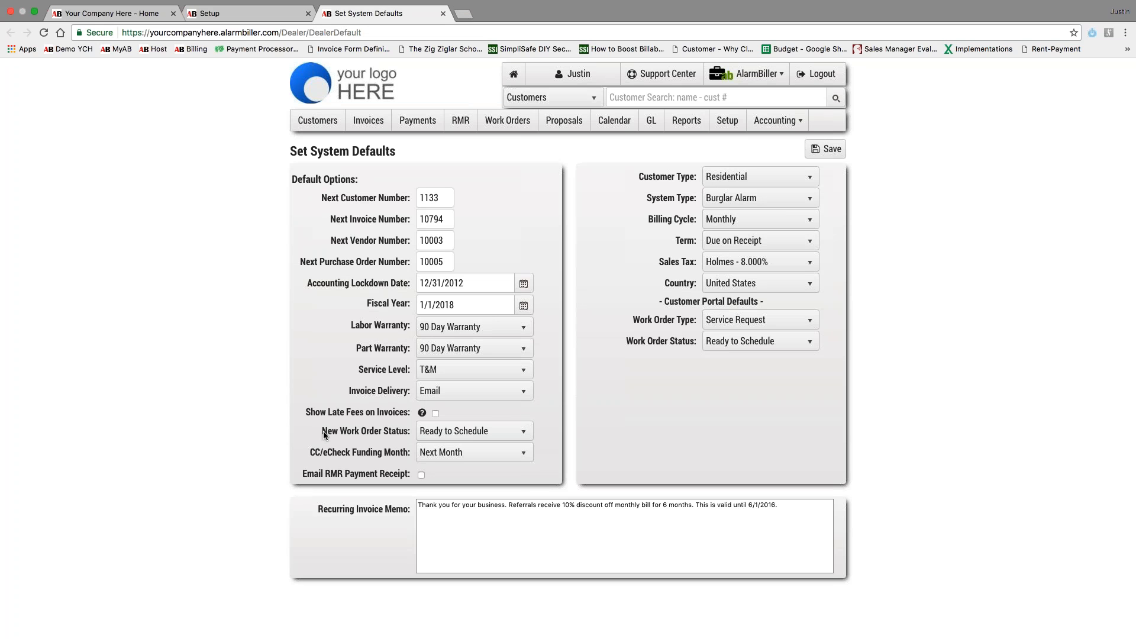
# - Examine the New Work Order Status default's options and the customer portal's default Work Order Type without changing them
pyautogui.moveTo(323, 435); pyautogui.dragTo(386, 436)
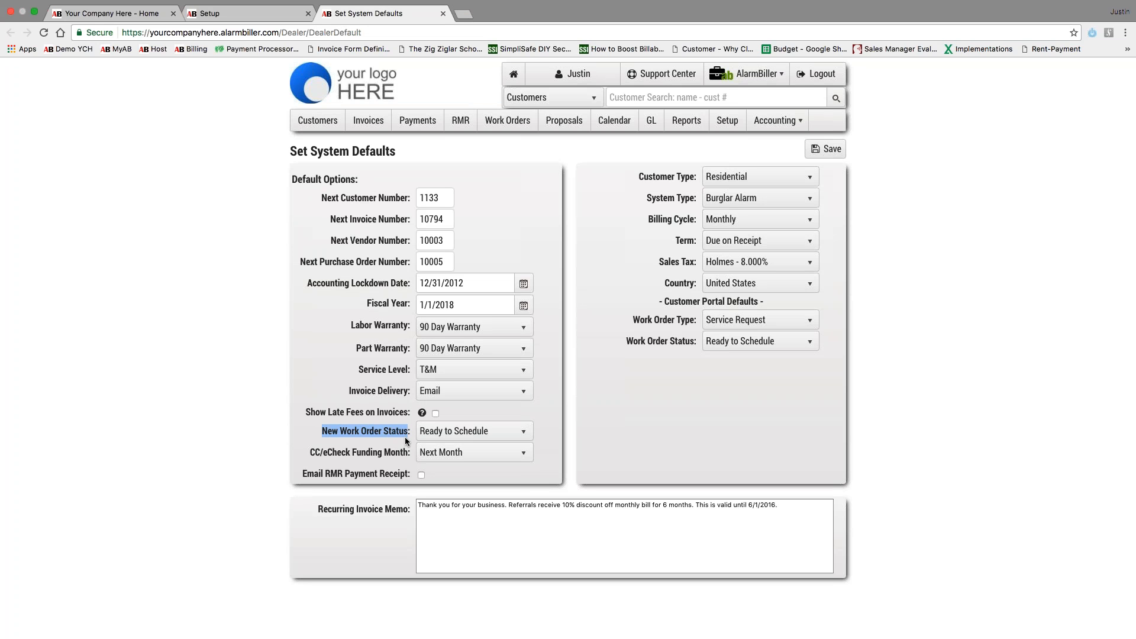
pyautogui.click(464, 433)
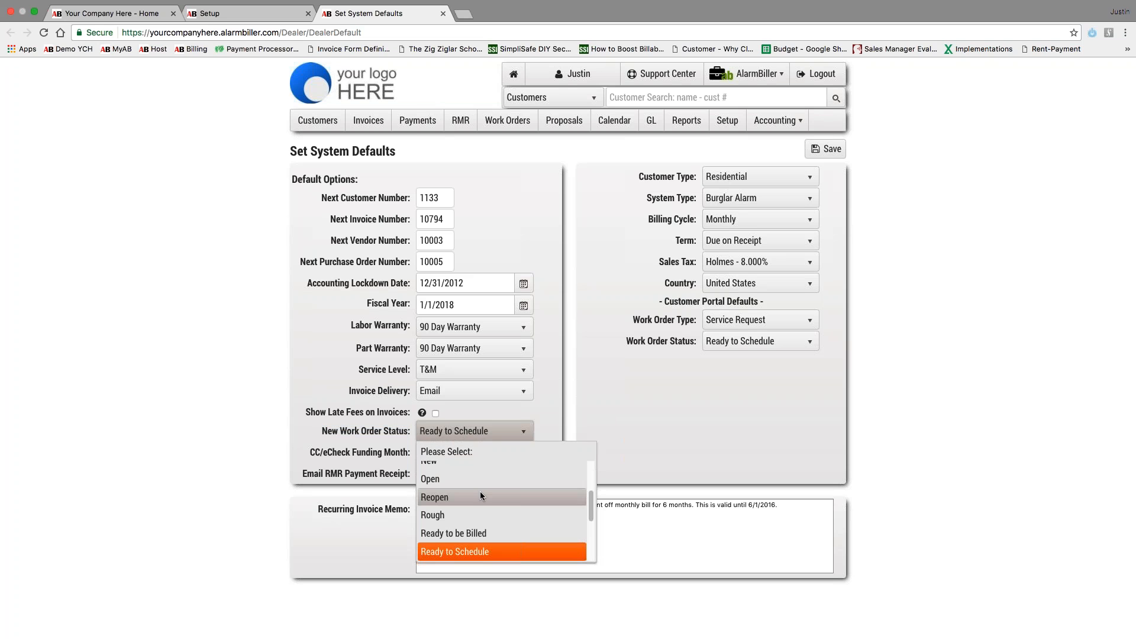
pyautogui.scroll(-2, 481, 496)
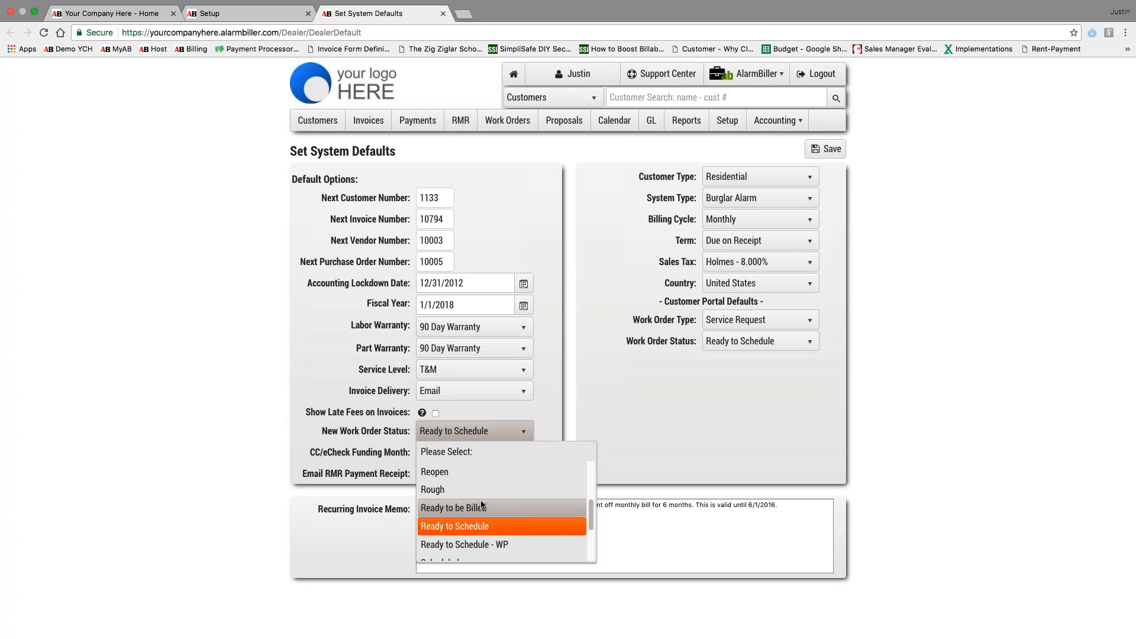
pyautogui.click(520, 433)
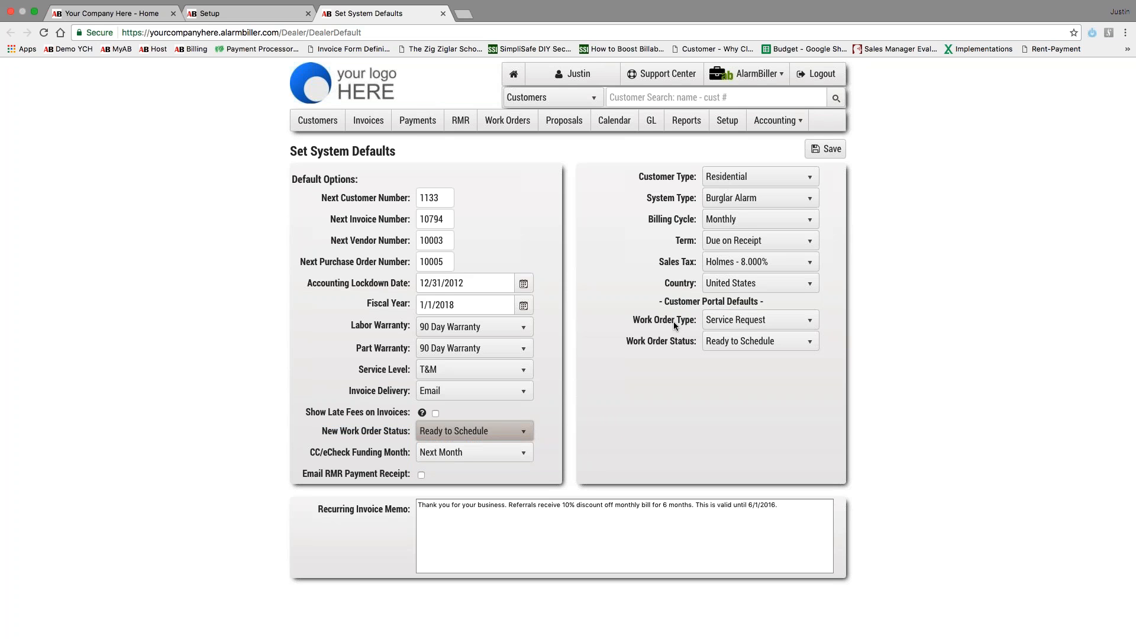
pyautogui.click(729, 328)
pyautogui.click(730, 328)
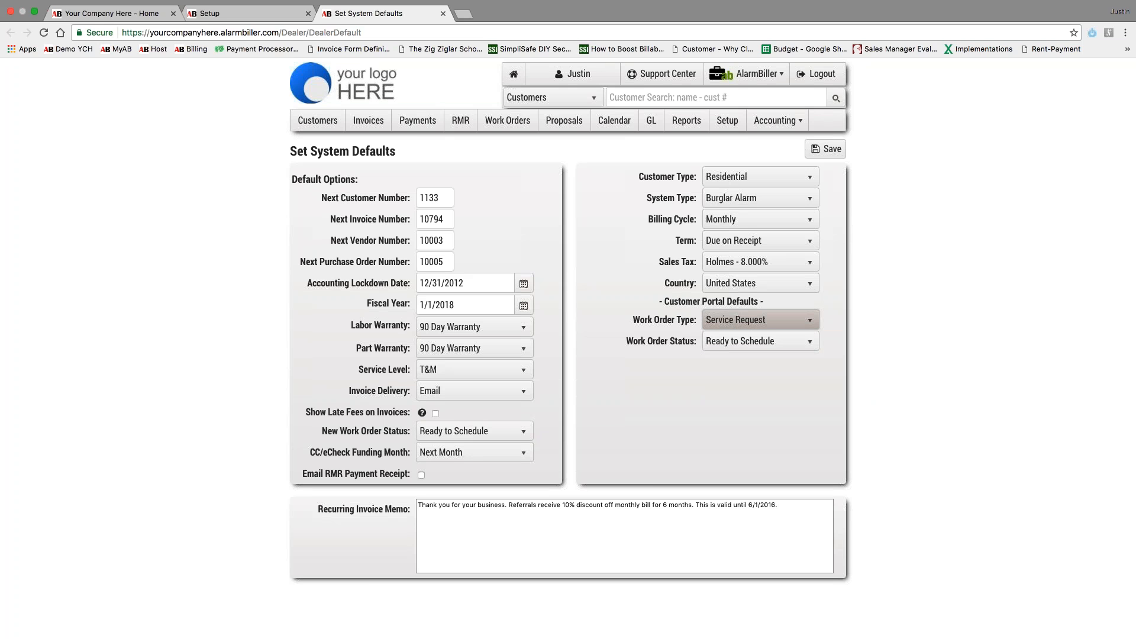
# - Close the system defaults page and open Employees from Setup in a new browser tab
pyautogui.press('super+w')
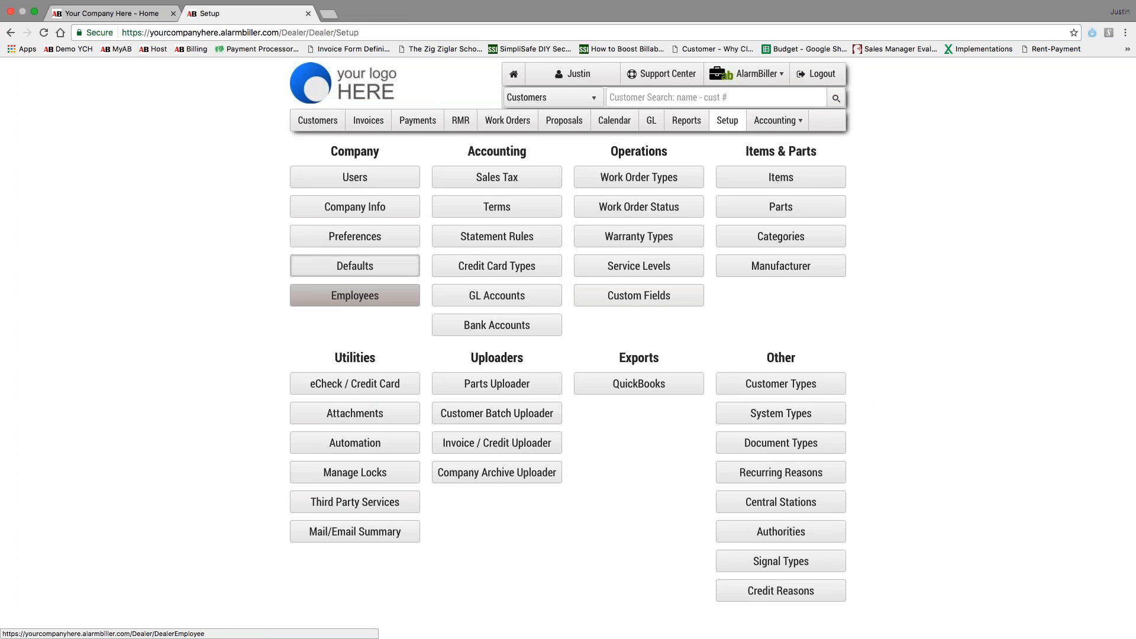
pyautogui.rightClick(376, 298)
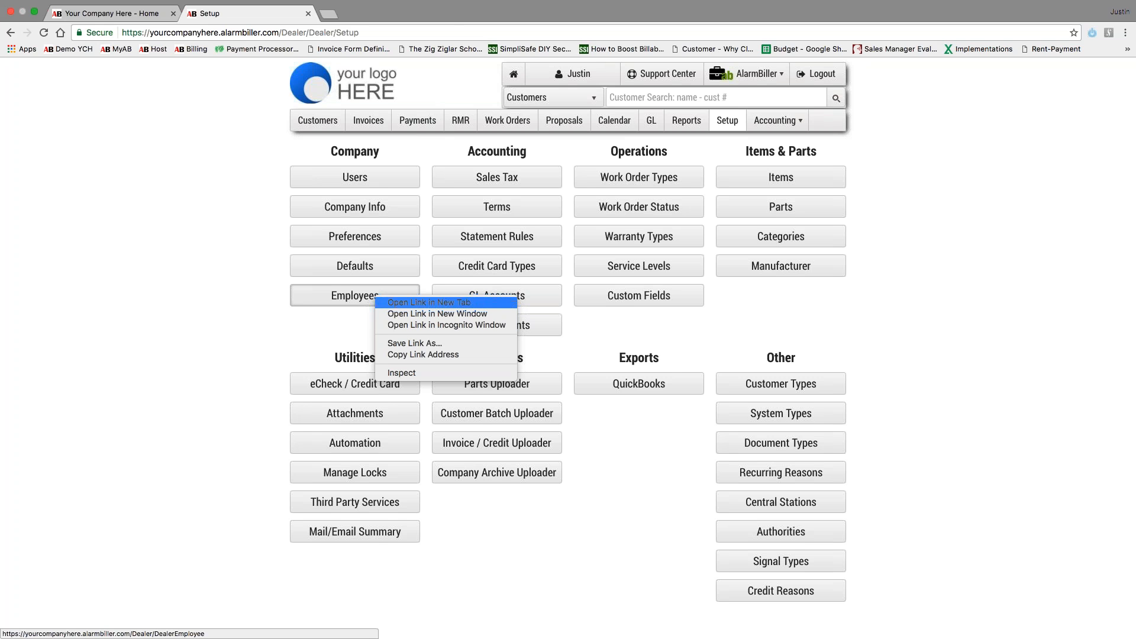
pyautogui.click(414, 303)
pyautogui.click(385, 12)
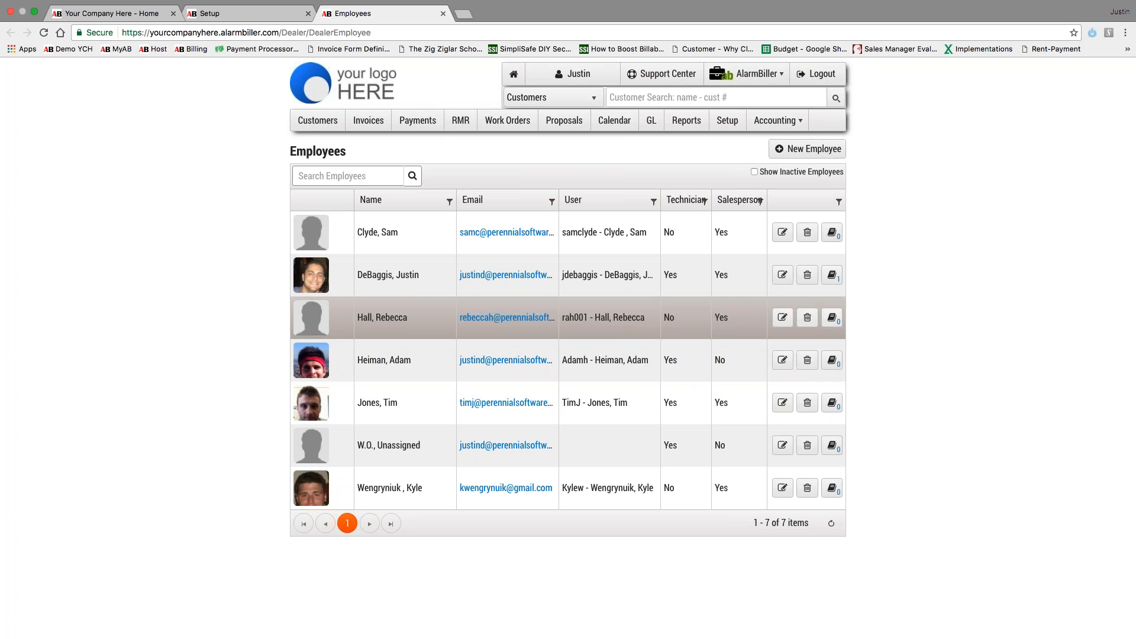
# - Review the Linked User options in the owner's employee record, keep the same user, and close the record's page
pyautogui.click(783, 276)
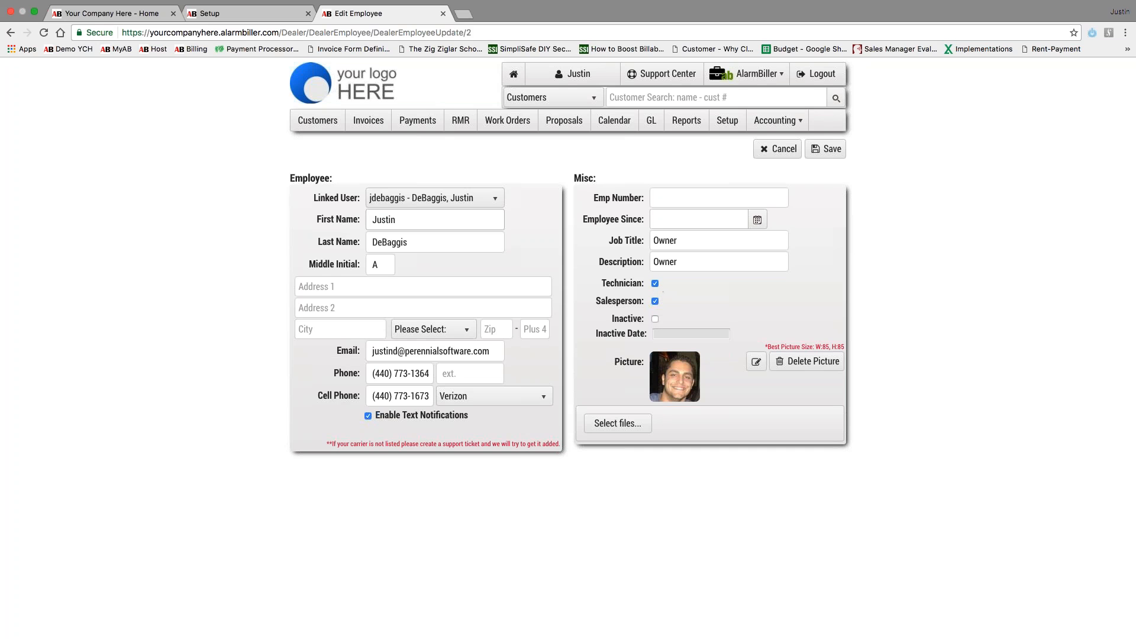
pyautogui.click(465, 198)
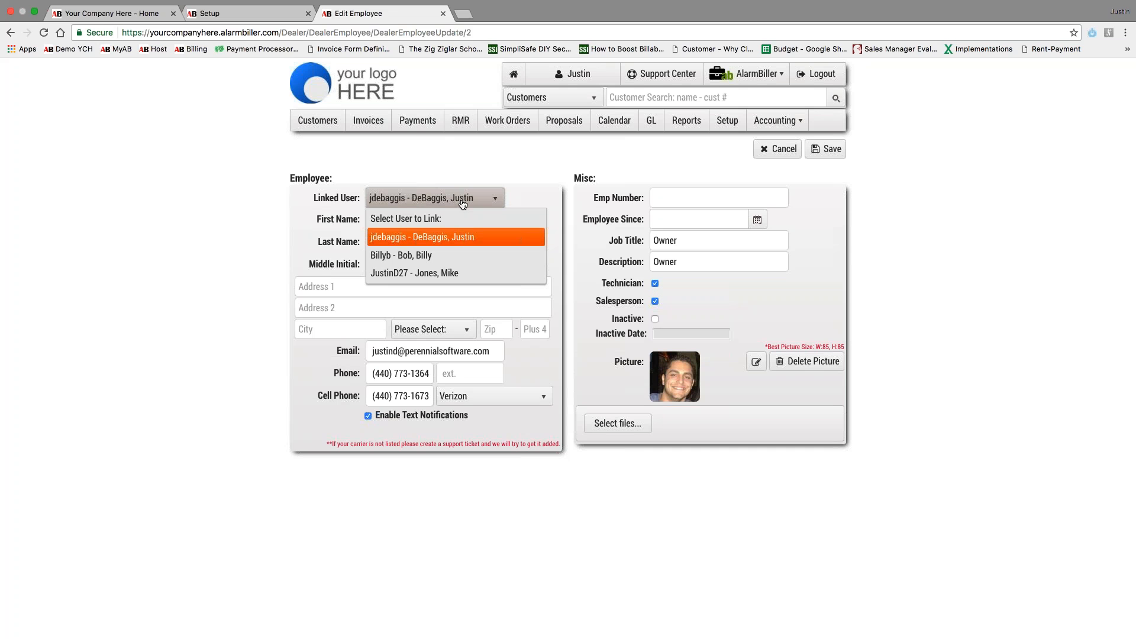
pyautogui.click(467, 237)
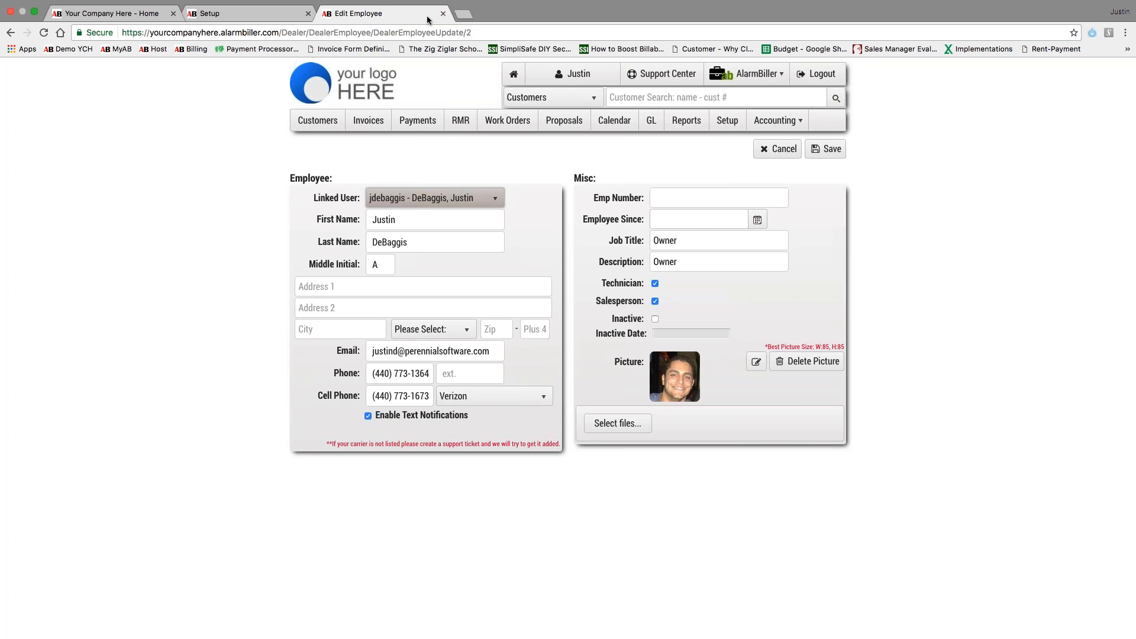
pyautogui.click(231, 14)
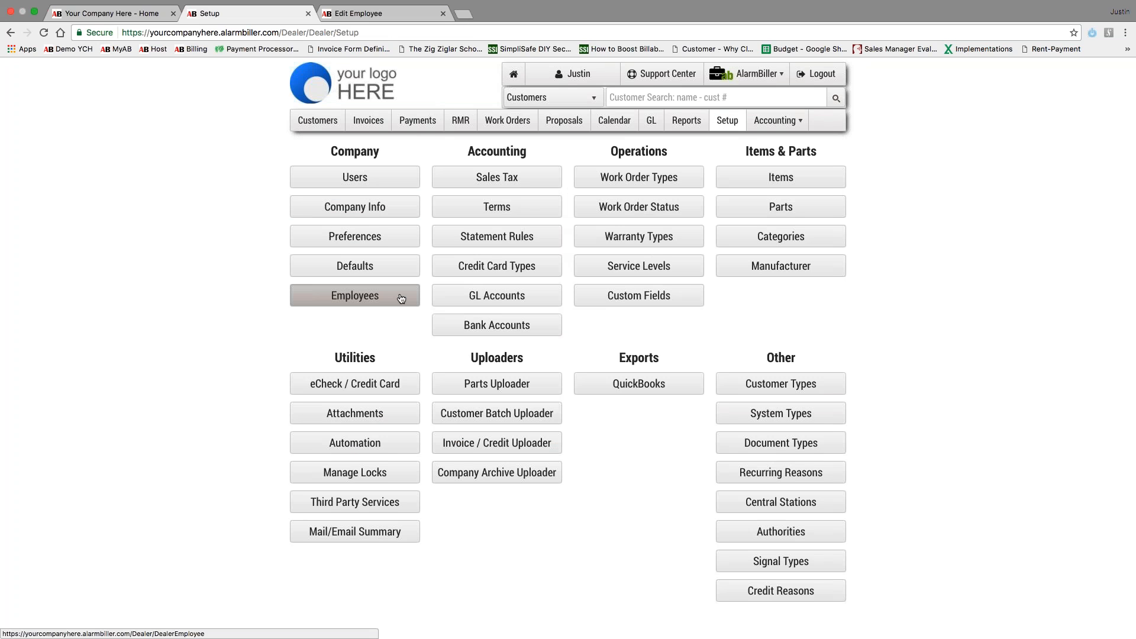
pyautogui.click(443, 14)
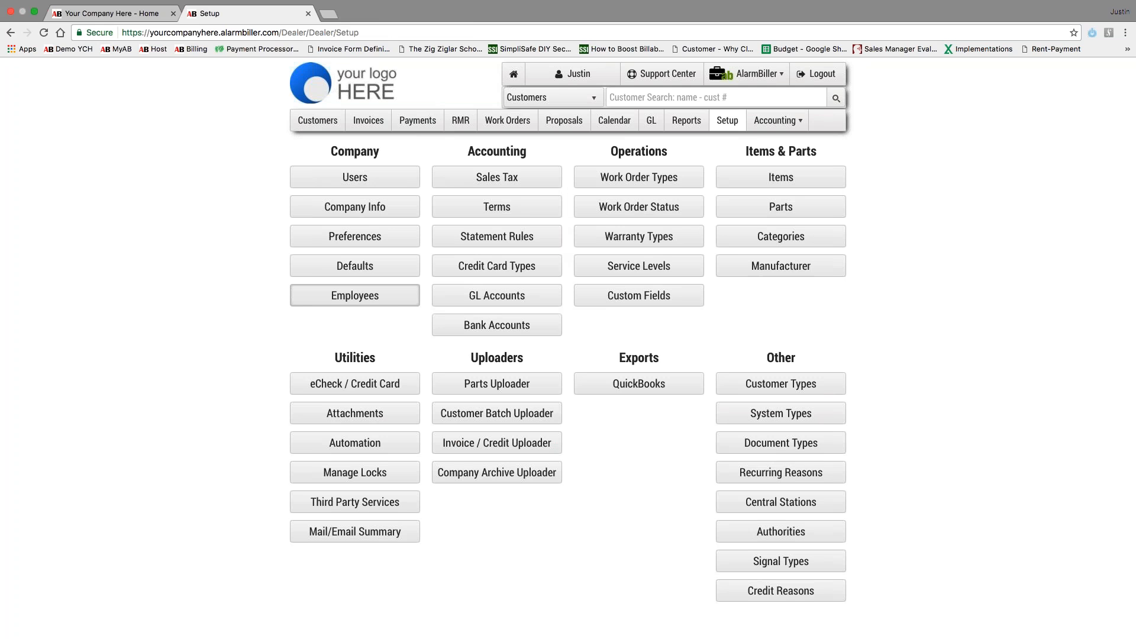
# - Examine the Unassigned W.O. employee record opened from Setup's Employees list, cancel without changes and return to the home page
pyautogui.click(394, 303)
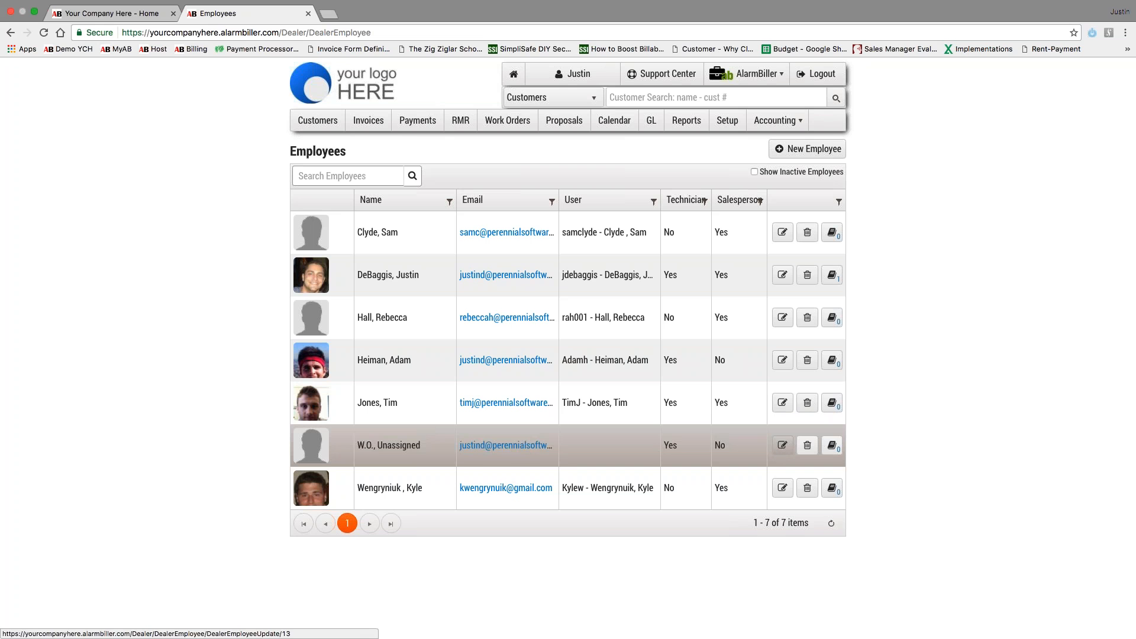
pyautogui.click(782, 445)
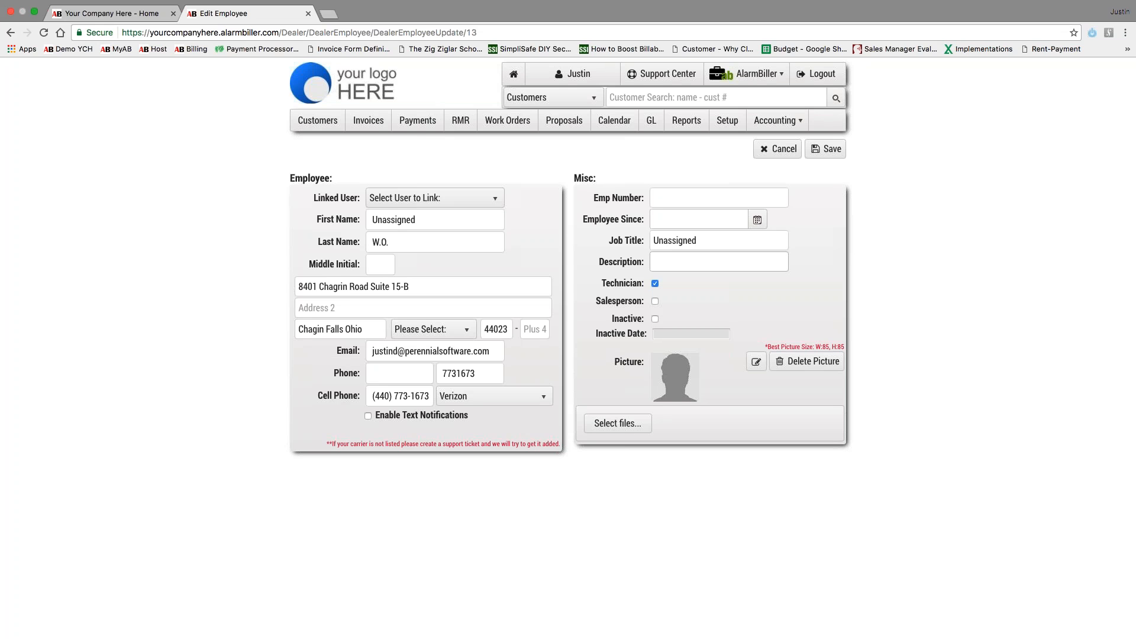
pyautogui.click(783, 152)
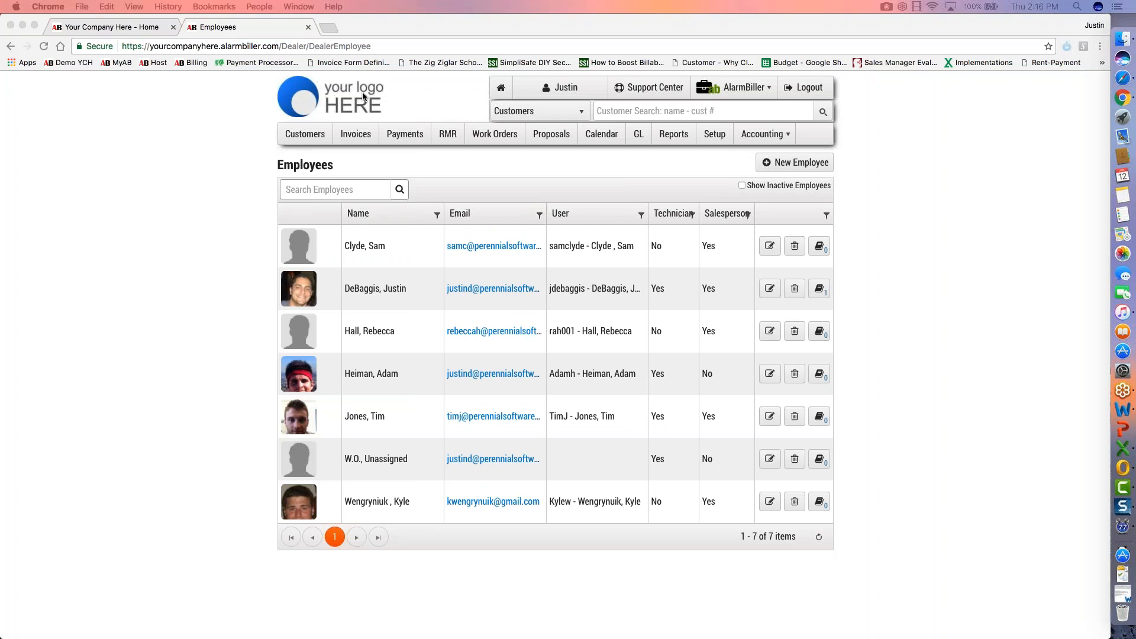
pyautogui.click(364, 96)
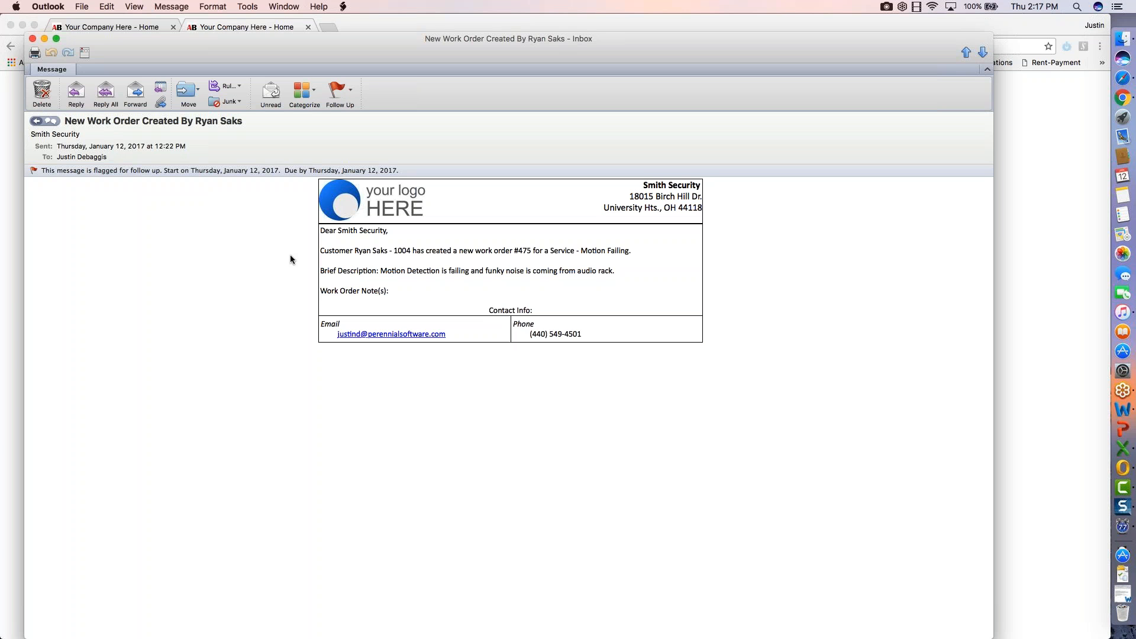
# - Close the new work order e-mail and open the record of the customer it names through the customer search
pyautogui.click(33, 39)
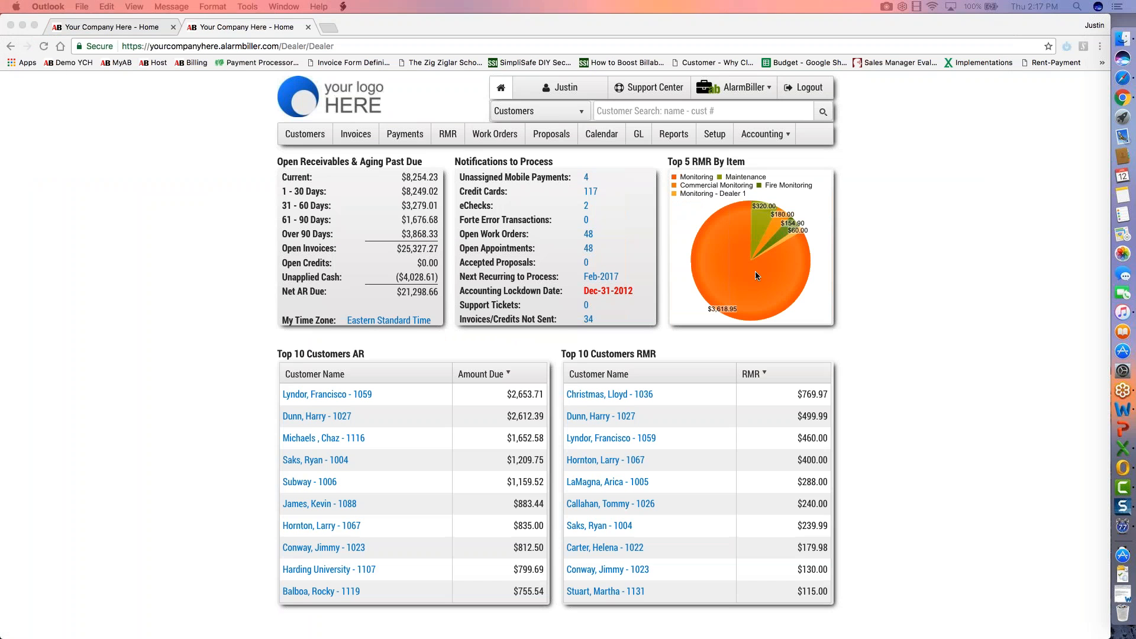
pyautogui.click(666, 111)
pyautogui.write('ryan')
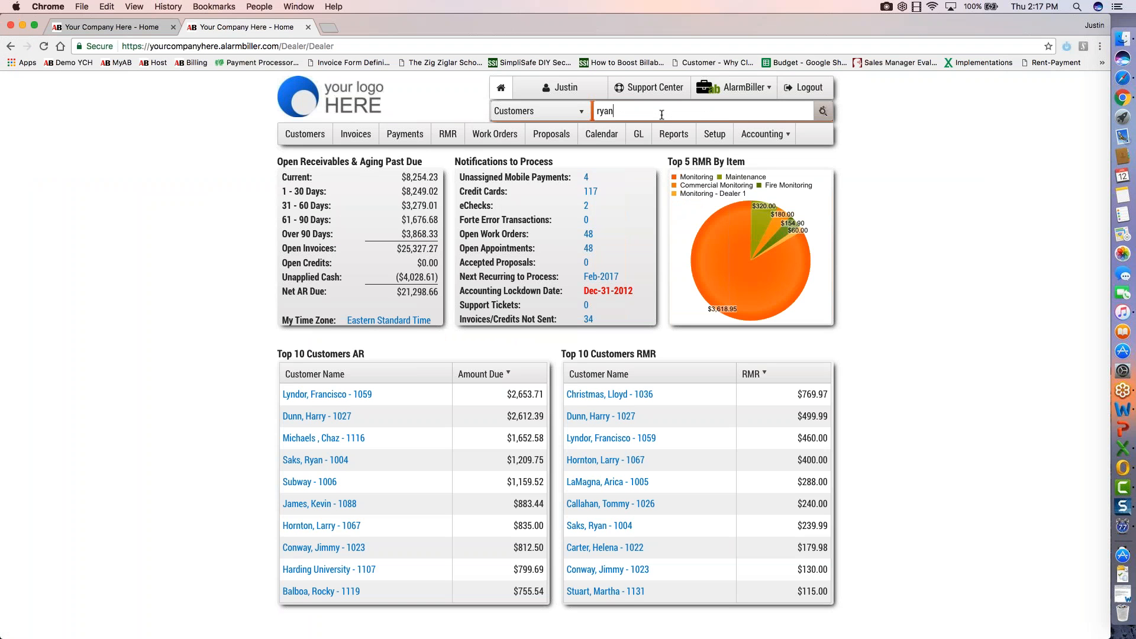
pyautogui.click(714, 133)
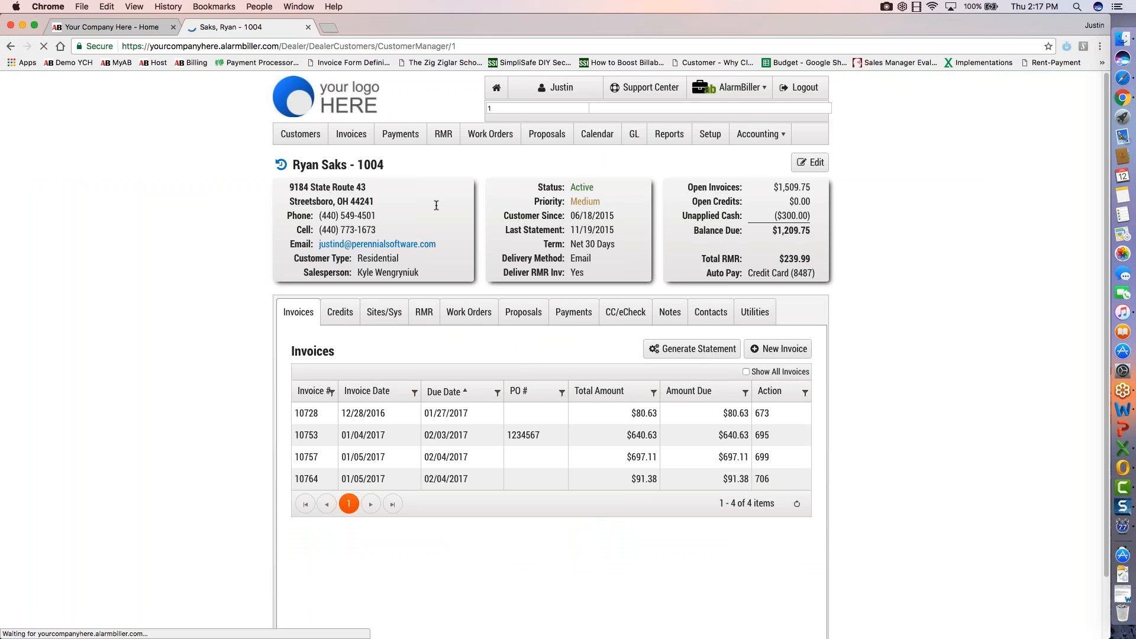
# - Open the customer's Service - Motion Failing work order with status RTS in a new browser tab
pyautogui.click(464, 319)
pyautogui.scroll(-2, 414, 367)
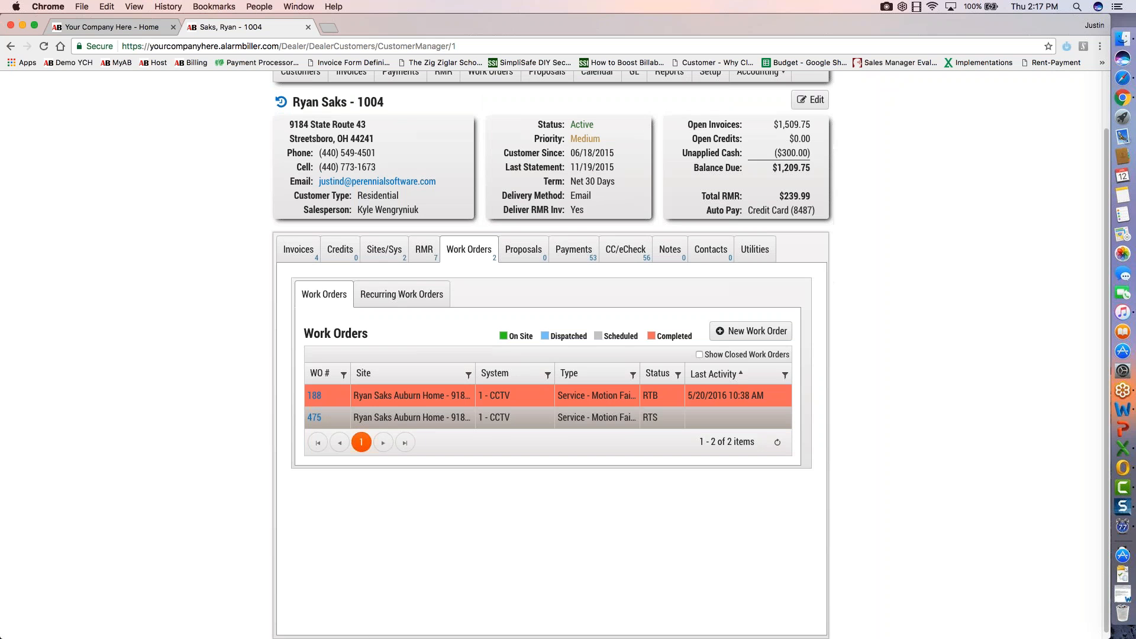
pyautogui.rightClick(317, 423)
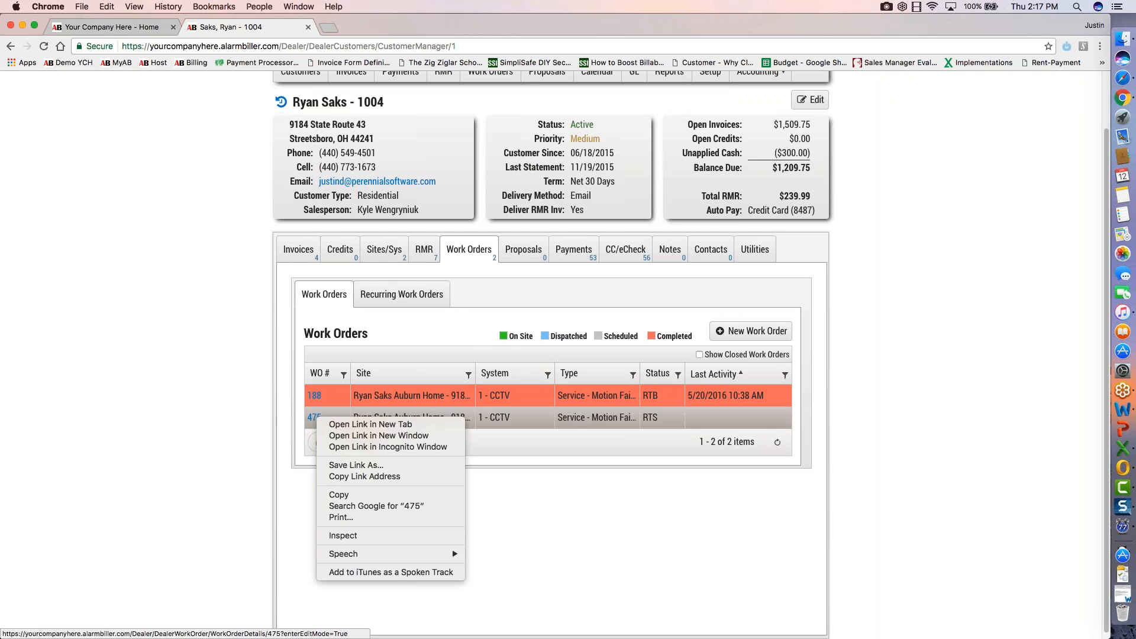
pyautogui.click(355, 424)
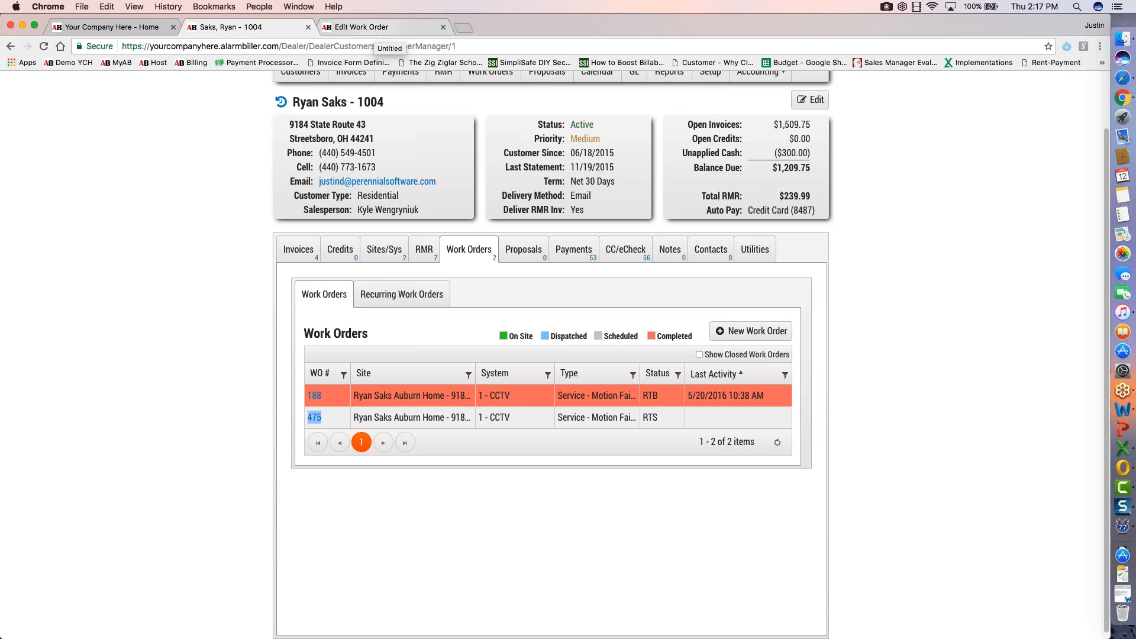
pyautogui.click(378, 28)
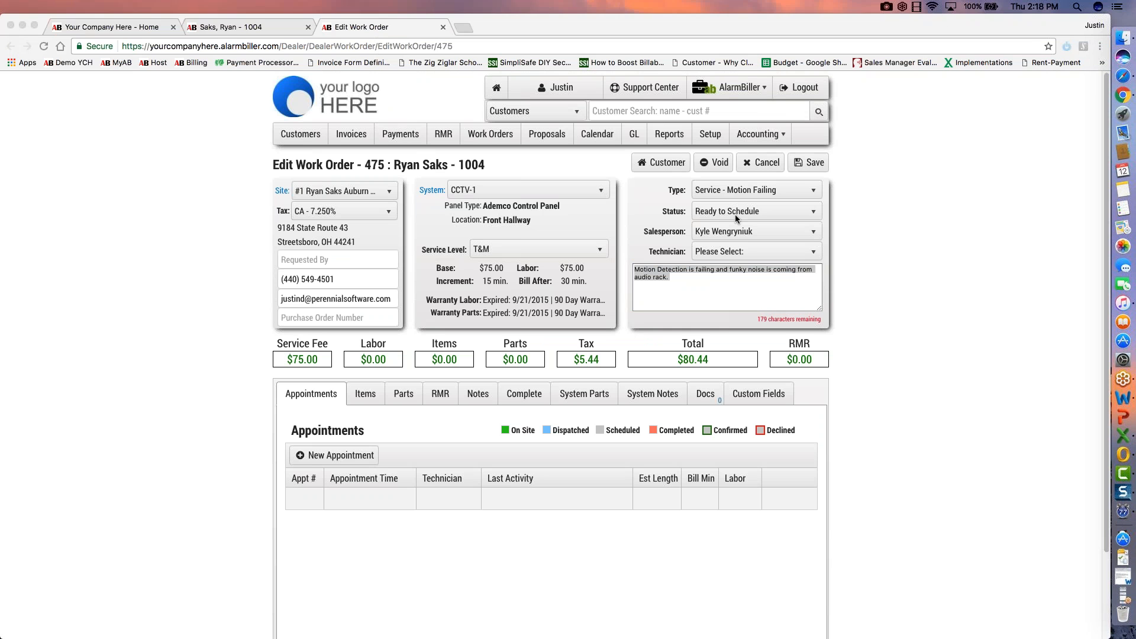
# - Examine the work order's status, problem description, Notes and Appointments without changing them
pyautogui.click(735, 214)
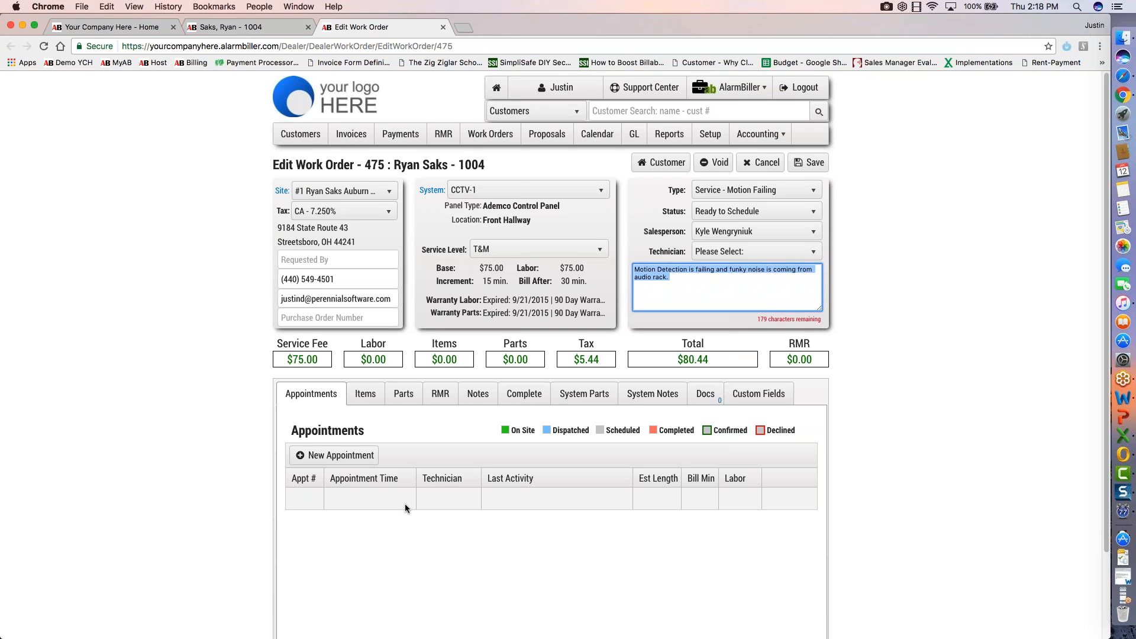
pyautogui.click(486, 401)
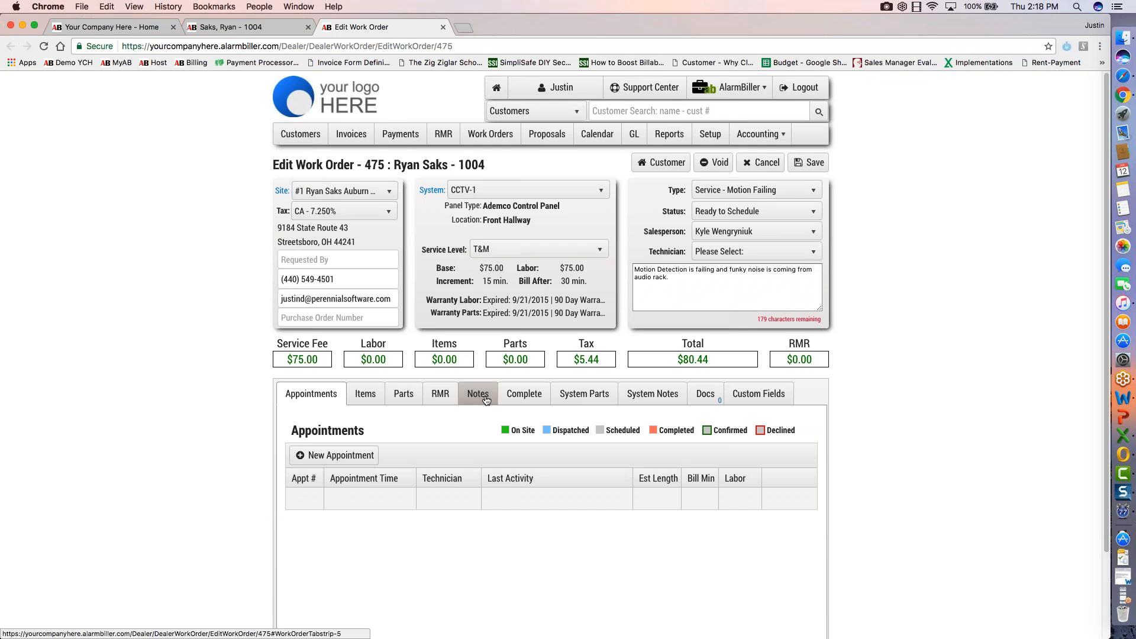
pyautogui.scroll(-3, 486, 400)
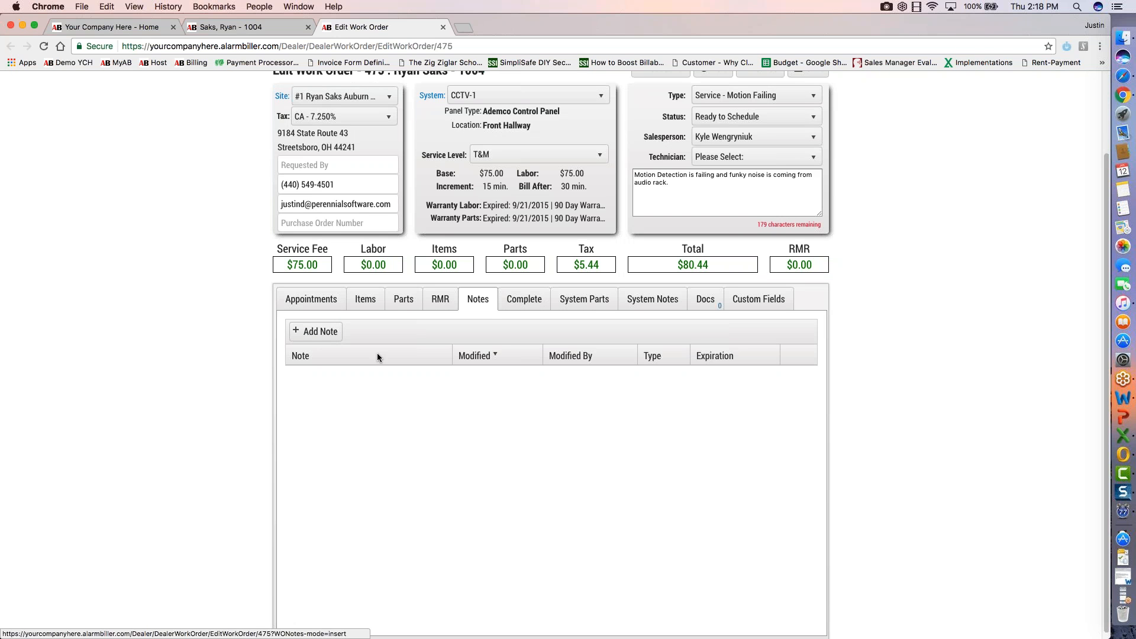
pyautogui.scroll(1, 378, 353)
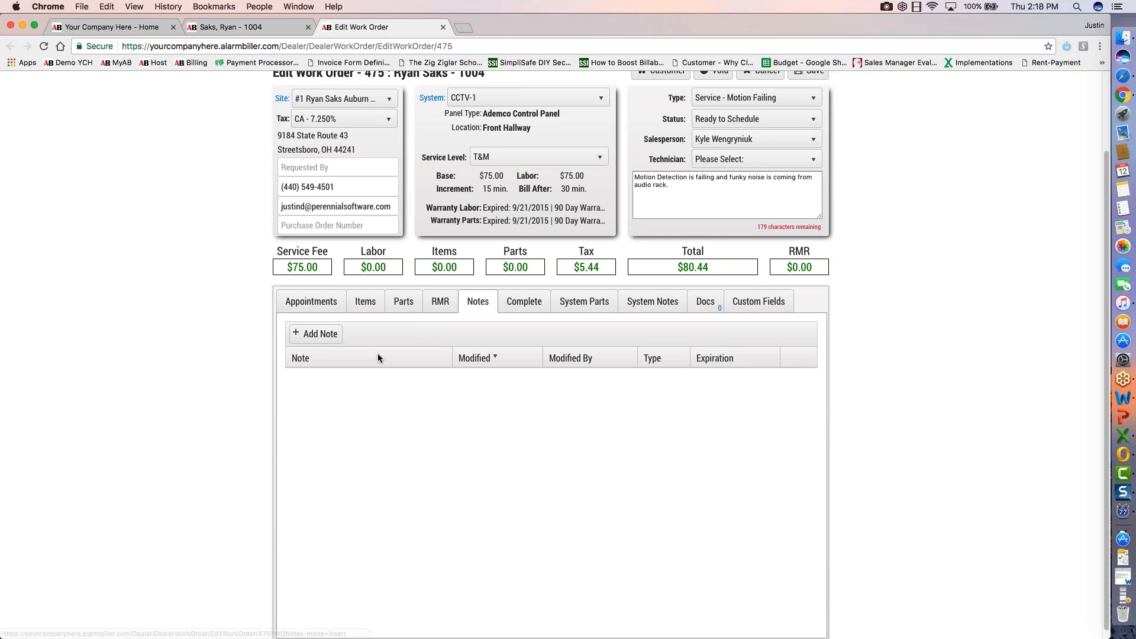
pyautogui.scroll(3, 378, 354)
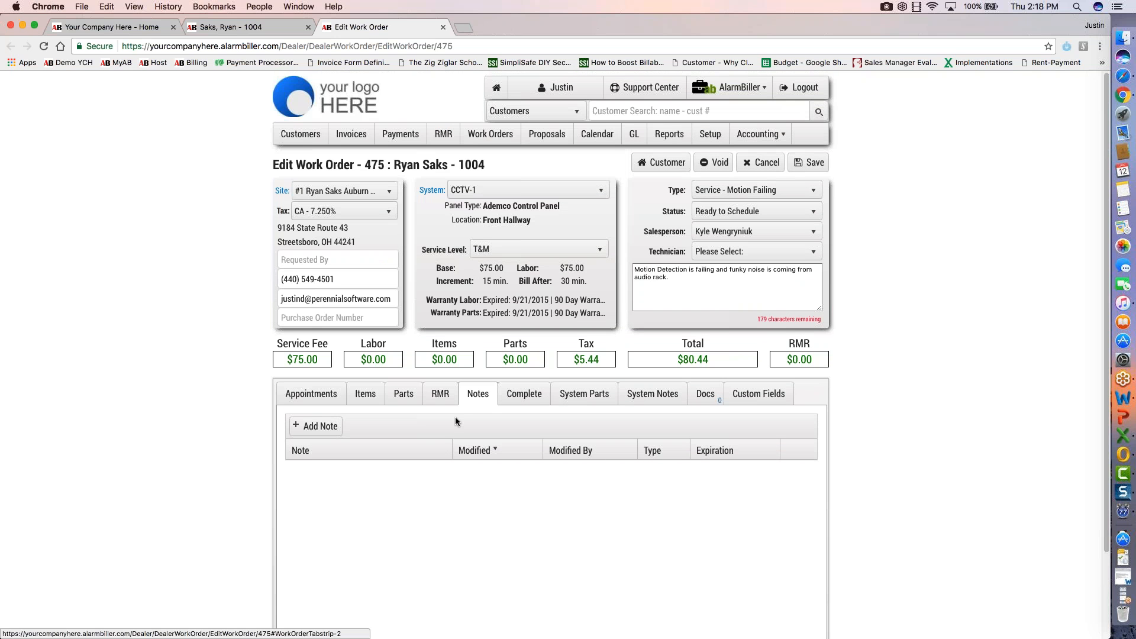
pyautogui.click(317, 394)
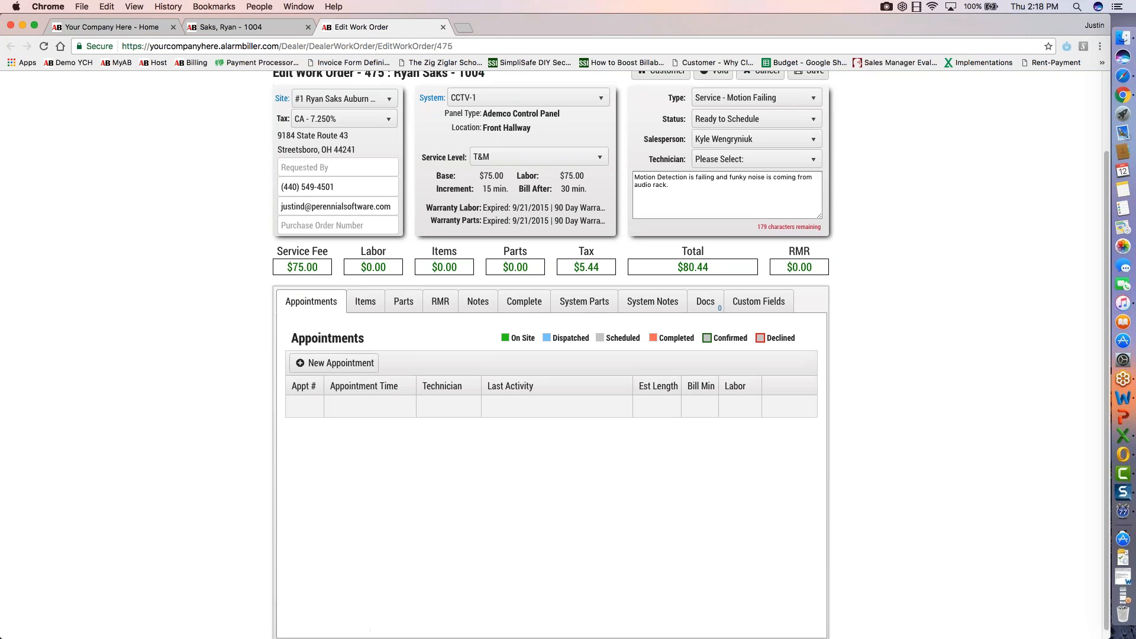
pyautogui.scroll(3, 551, 355)
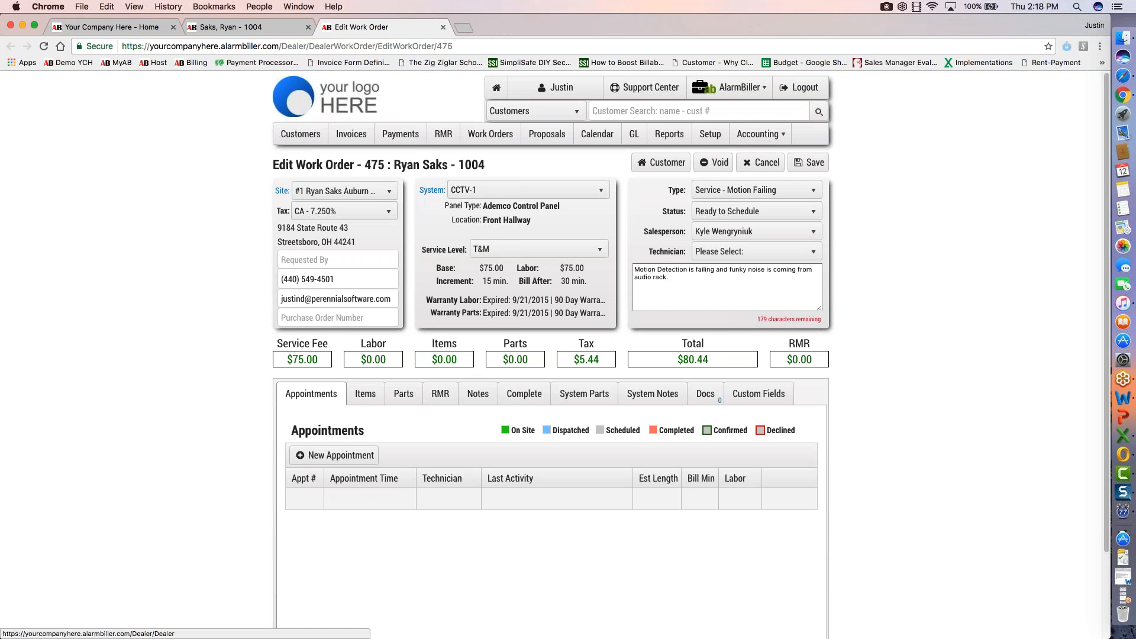
# - Leave the work order without saving and close both the customer's page and the extra home page
pyautogui.click(341, 107)
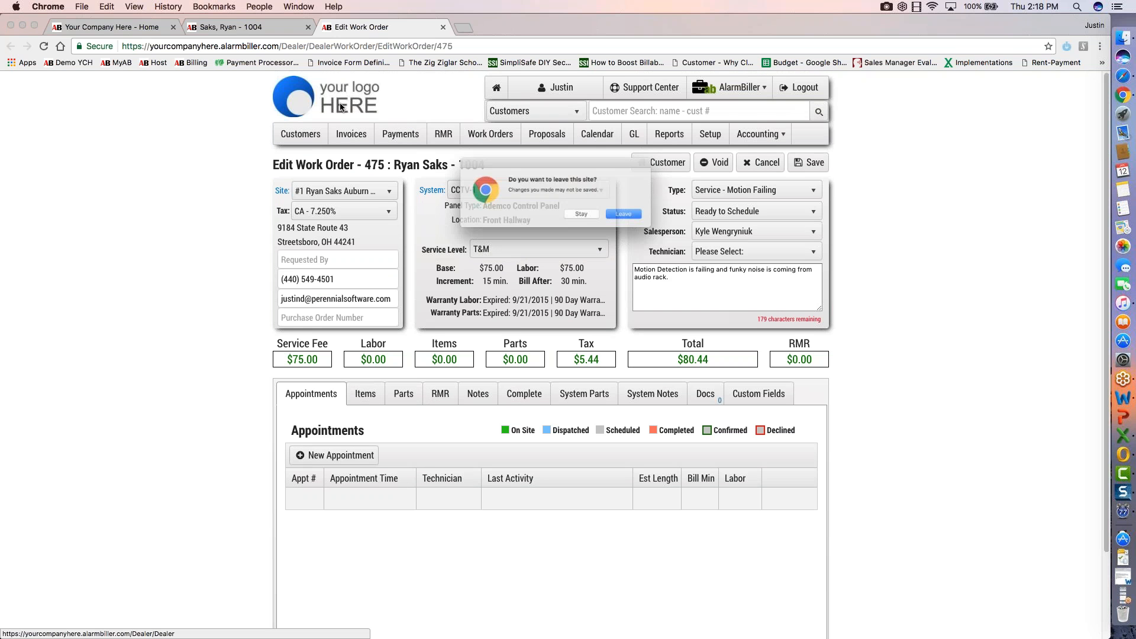
pyautogui.click(631, 213)
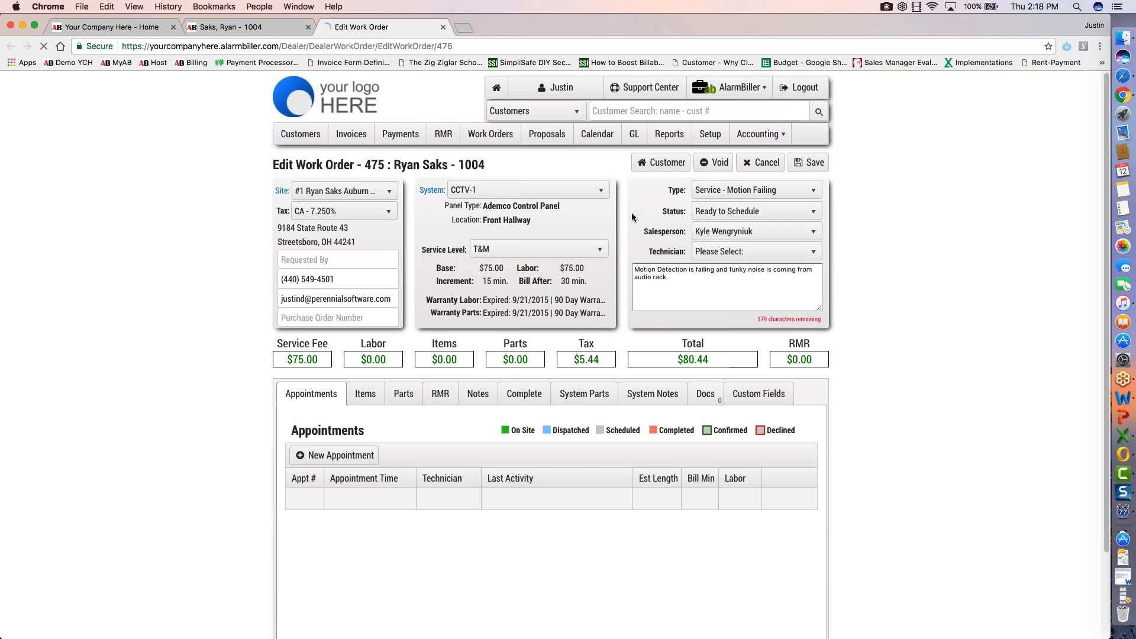
pyautogui.click(307, 27)
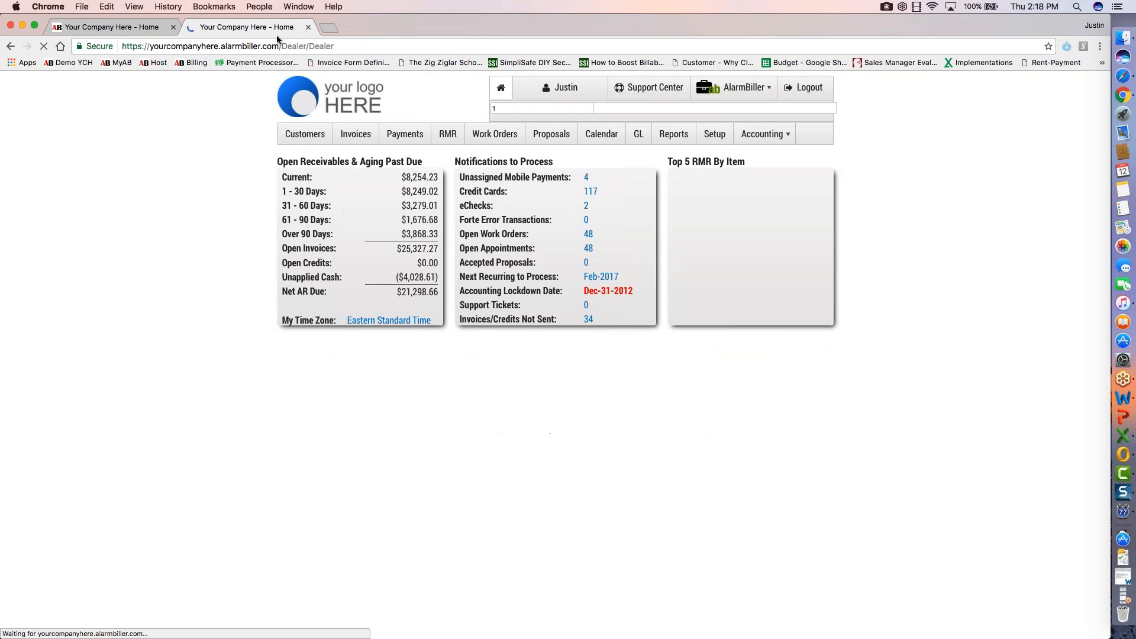
pyautogui.click(308, 27)
# - Open the Work Orders page in a new browser tab and switch to it
pyautogui.rightClick(481, 133)
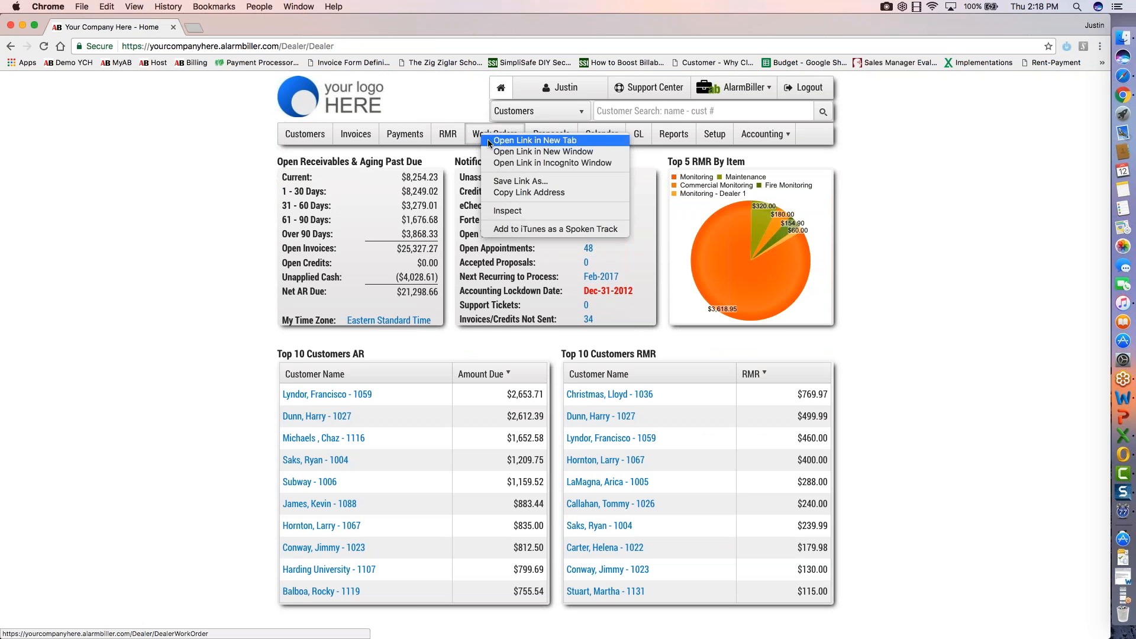
pyautogui.click(489, 142)
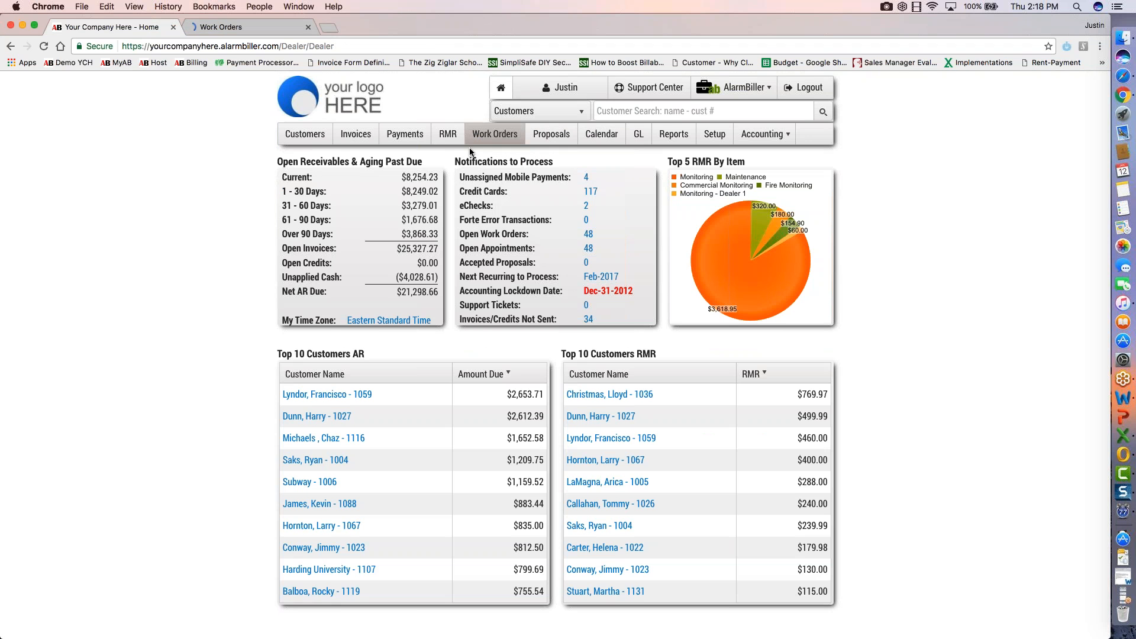
pyautogui.click(250, 30)
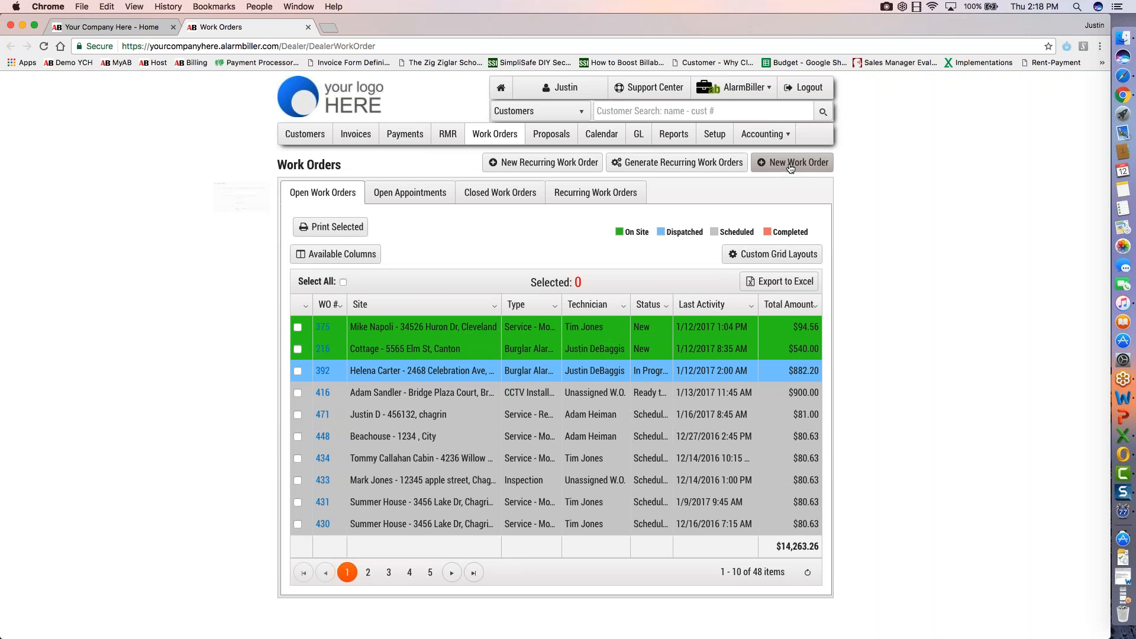
pyautogui.click(793, 162)
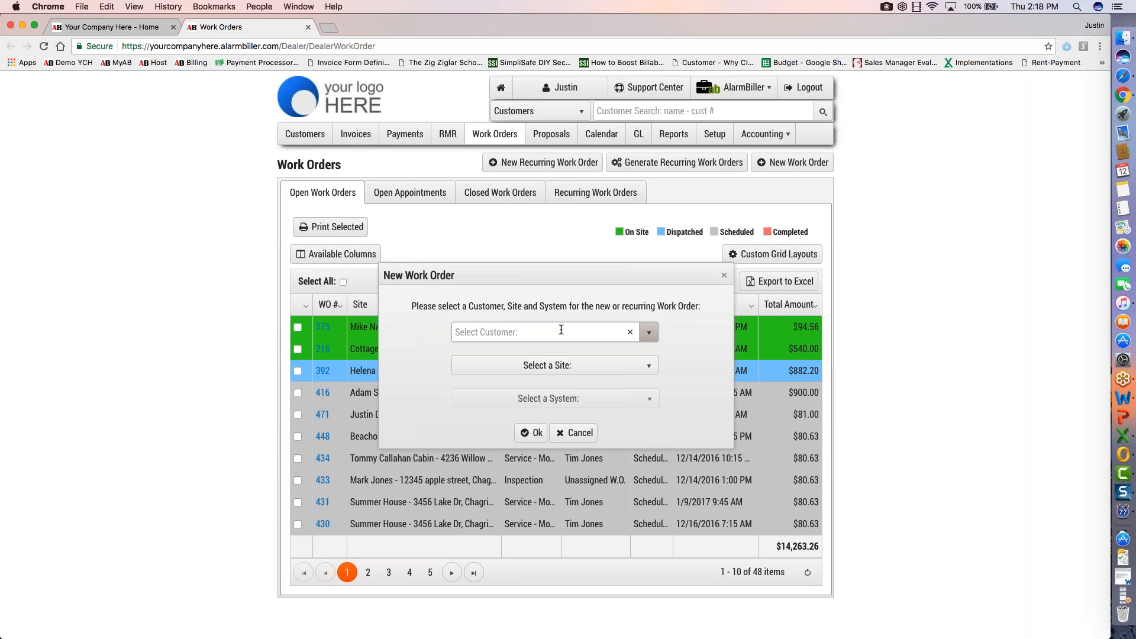
pyautogui.write('ryan')
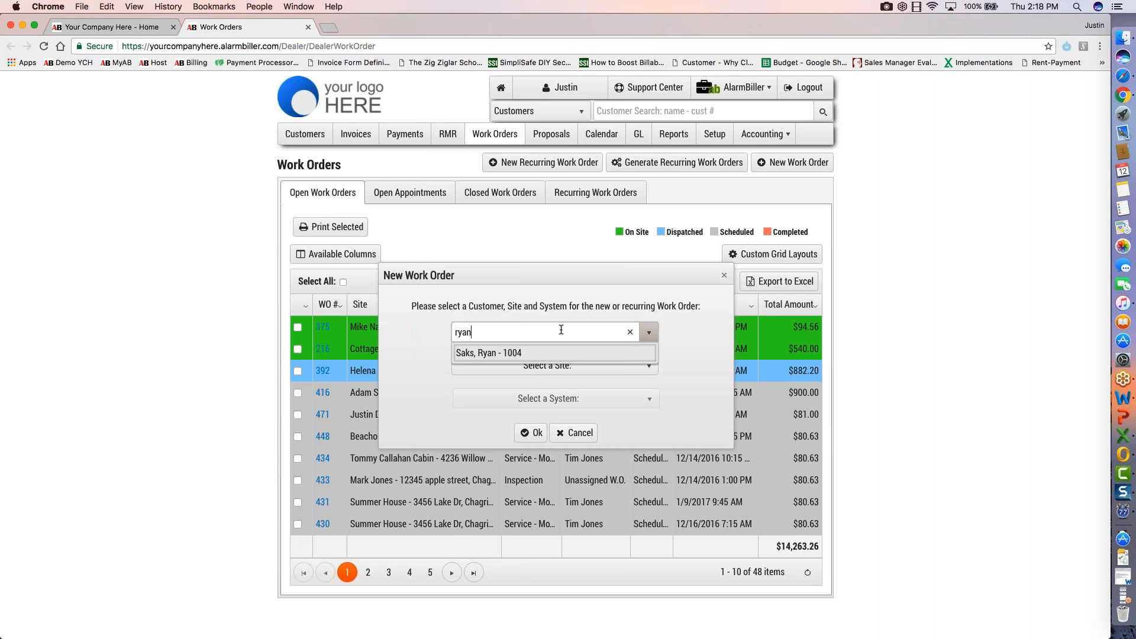
pyautogui.press('Return')
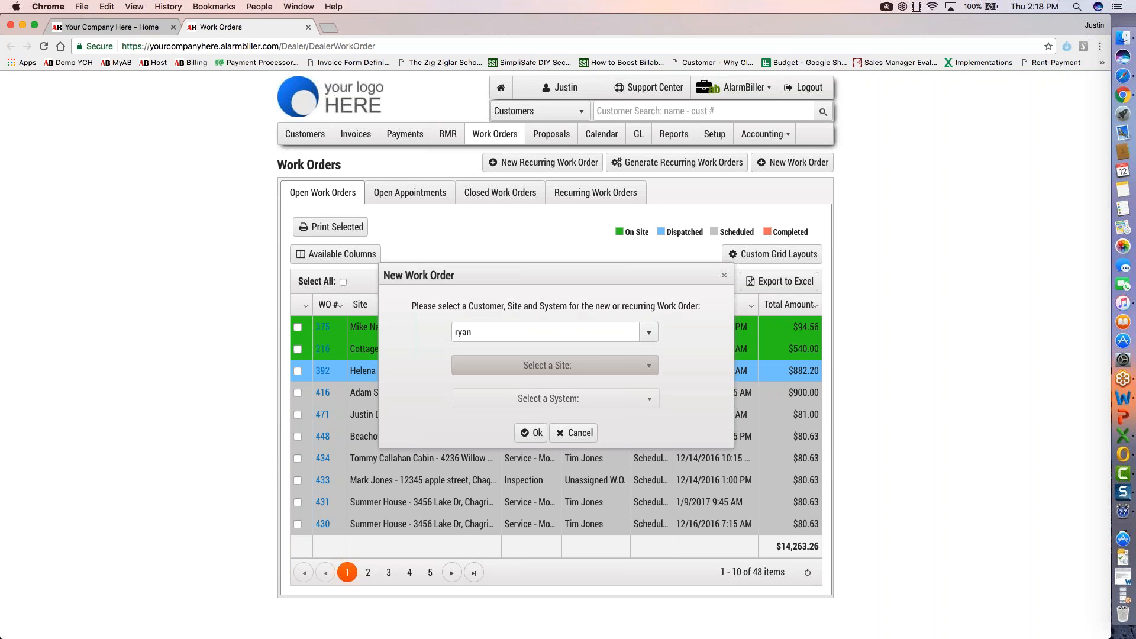
pyautogui.moveTo(510, 330); pyautogui.dragTo(448, 335)
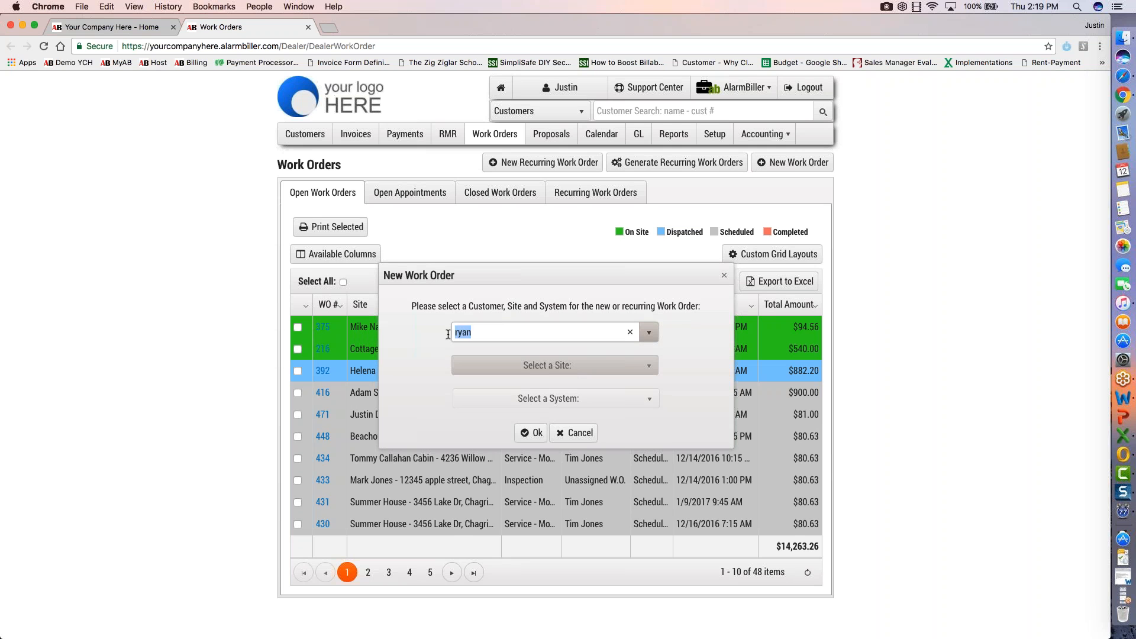
pyautogui.write('ryan')
pyautogui.click(653, 359)
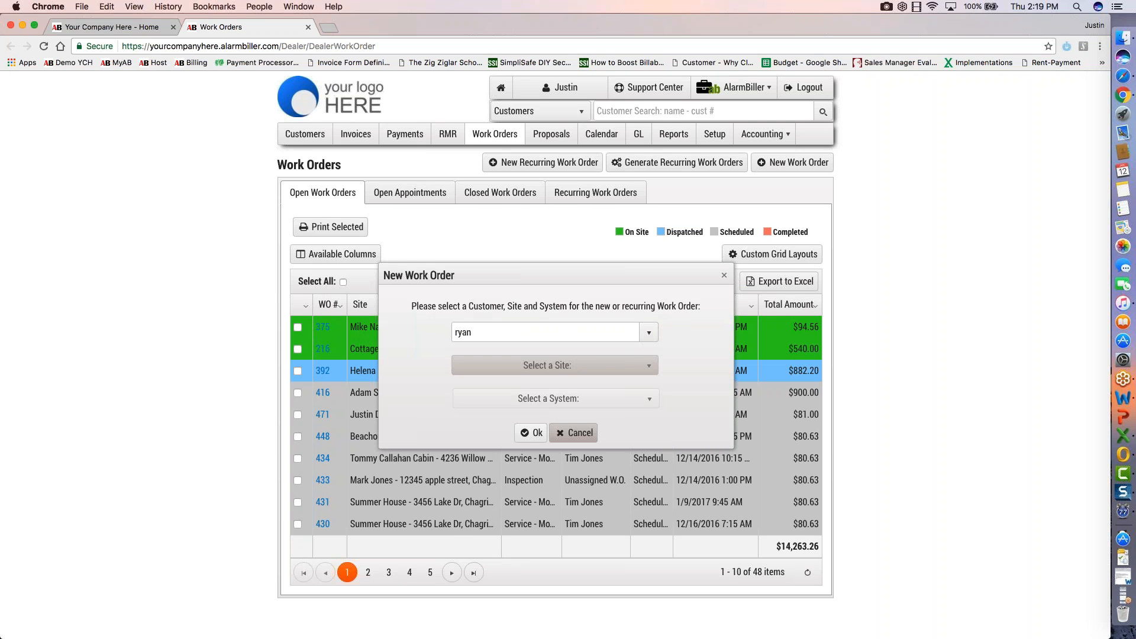
pyautogui.click(580, 438)
# - Find the customer by first name in the customer search and open the Work Orders list of the customer's record
pyautogui.click(614, 113)
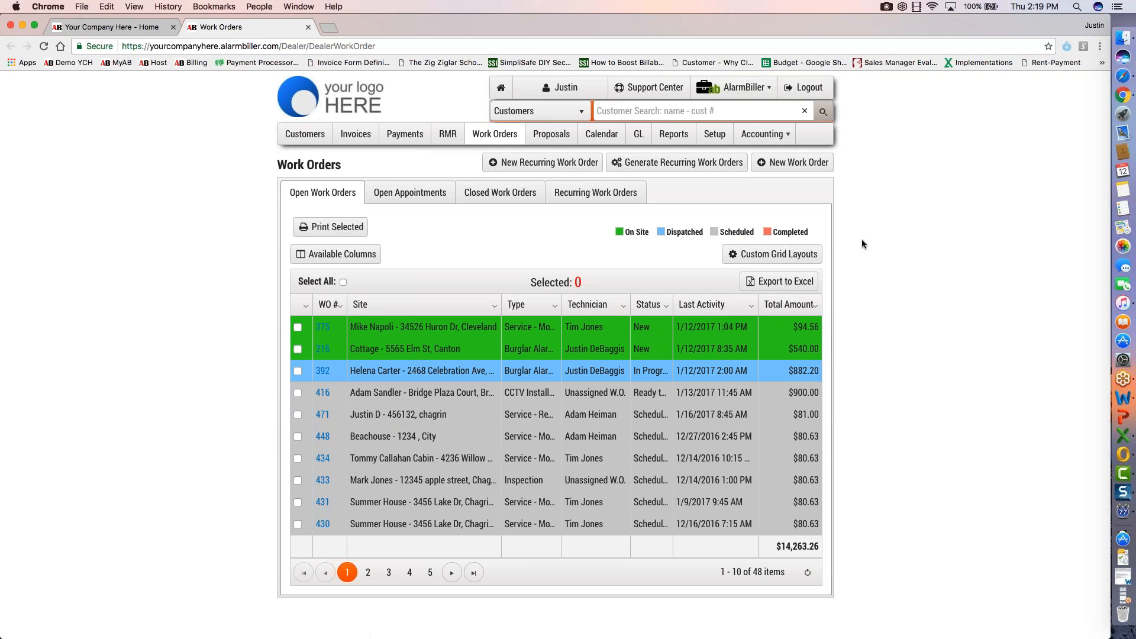
pyautogui.write('ryan')
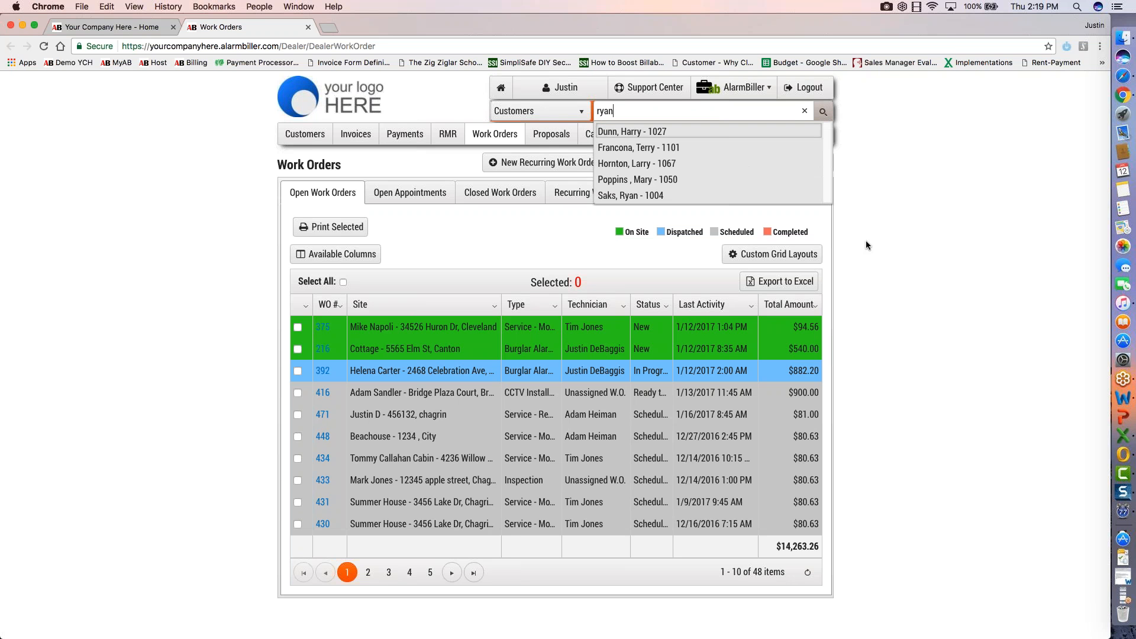
pyautogui.press('Return')
pyautogui.click(664, 133)
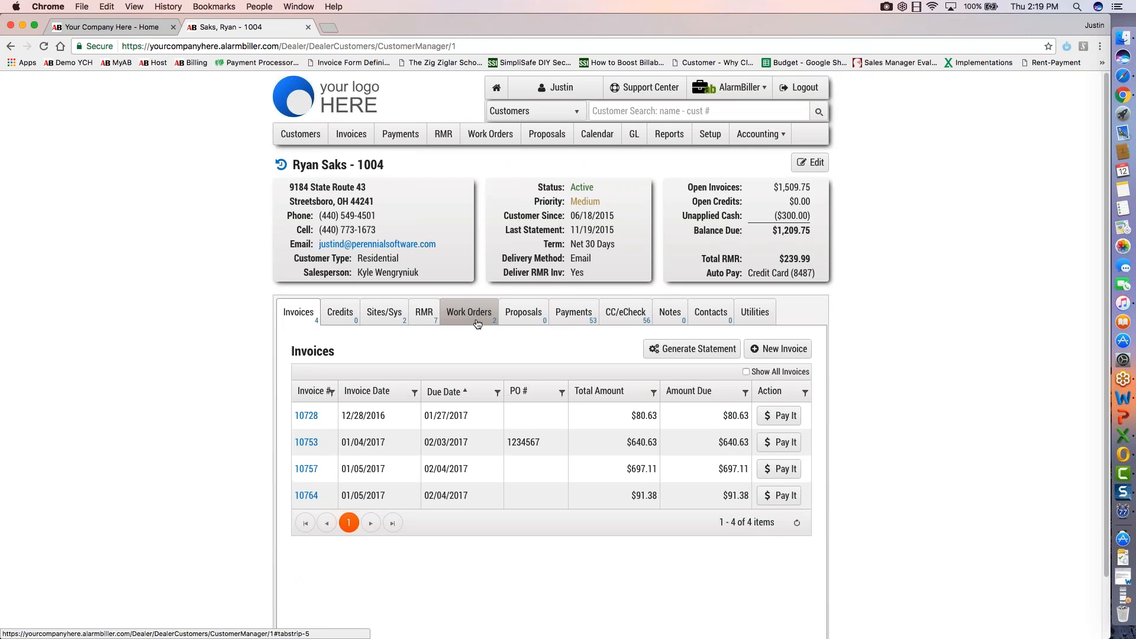
pyautogui.click(477, 324)
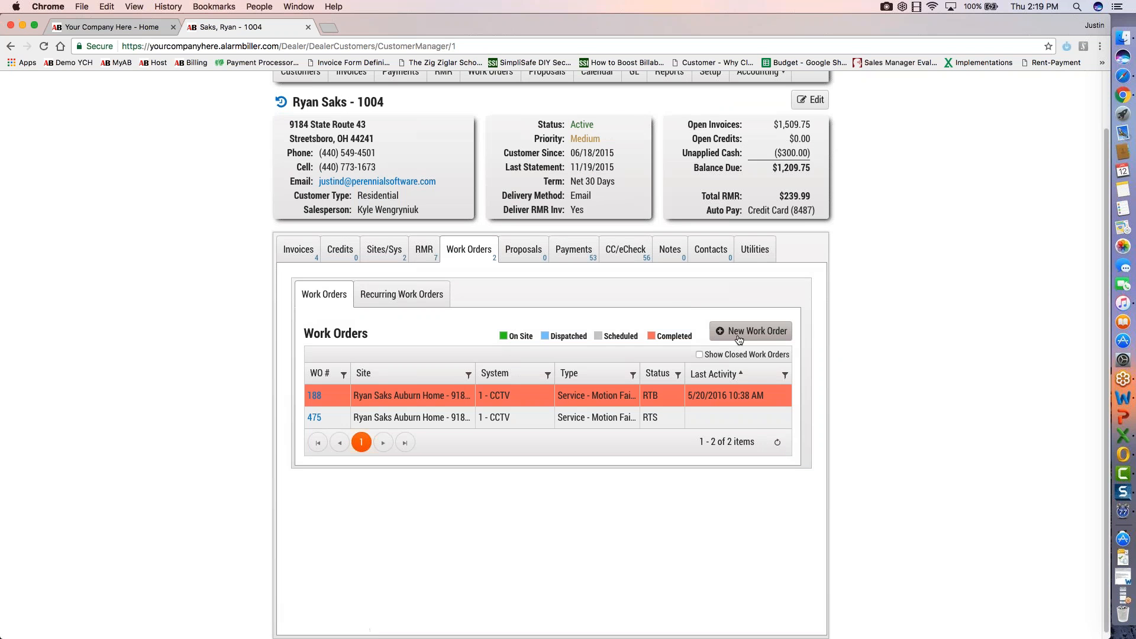
# - Start a new work order for the customer's Summer Home site with its Burglar Alarm system and close the form without creating it
pyautogui.click(739, 337)
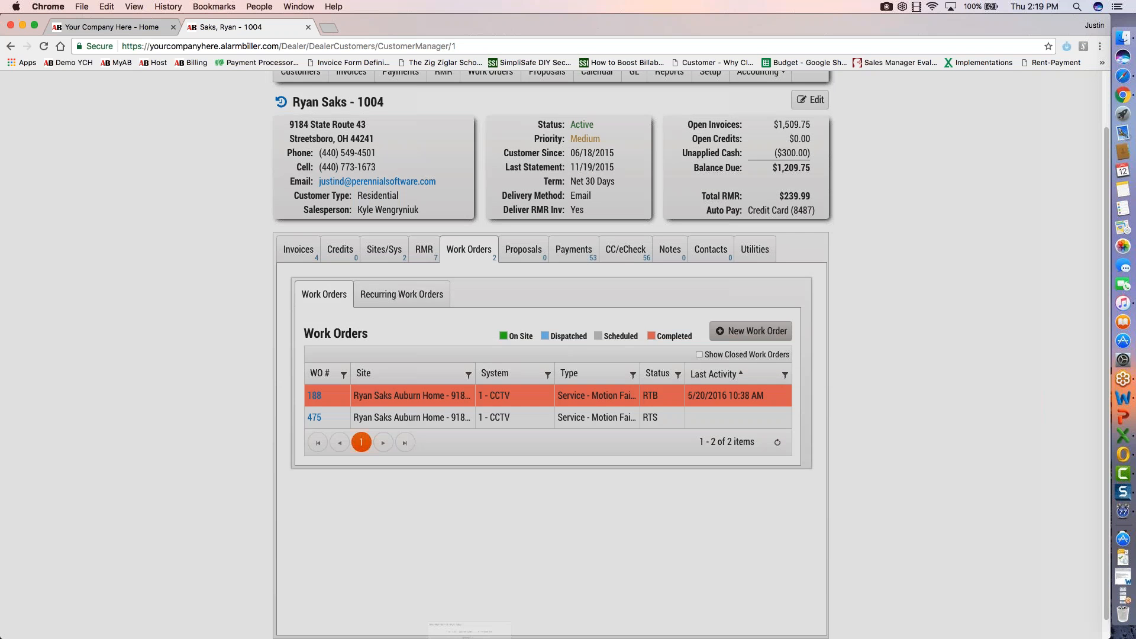
pyautogui.click(597, 350)
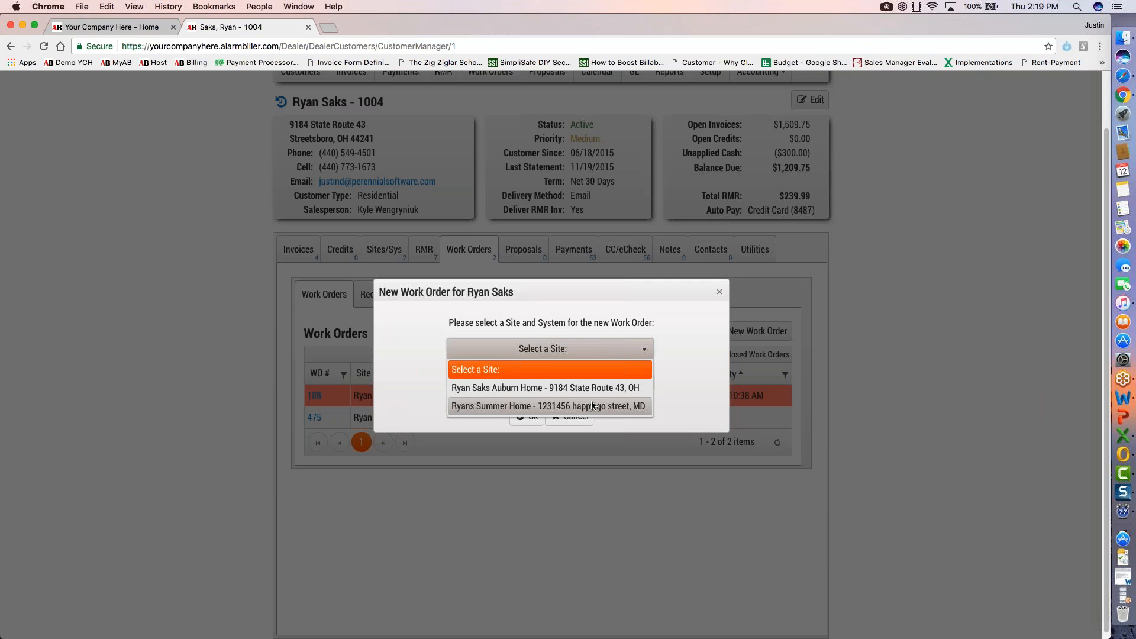
pyautogui.click(592, 407)
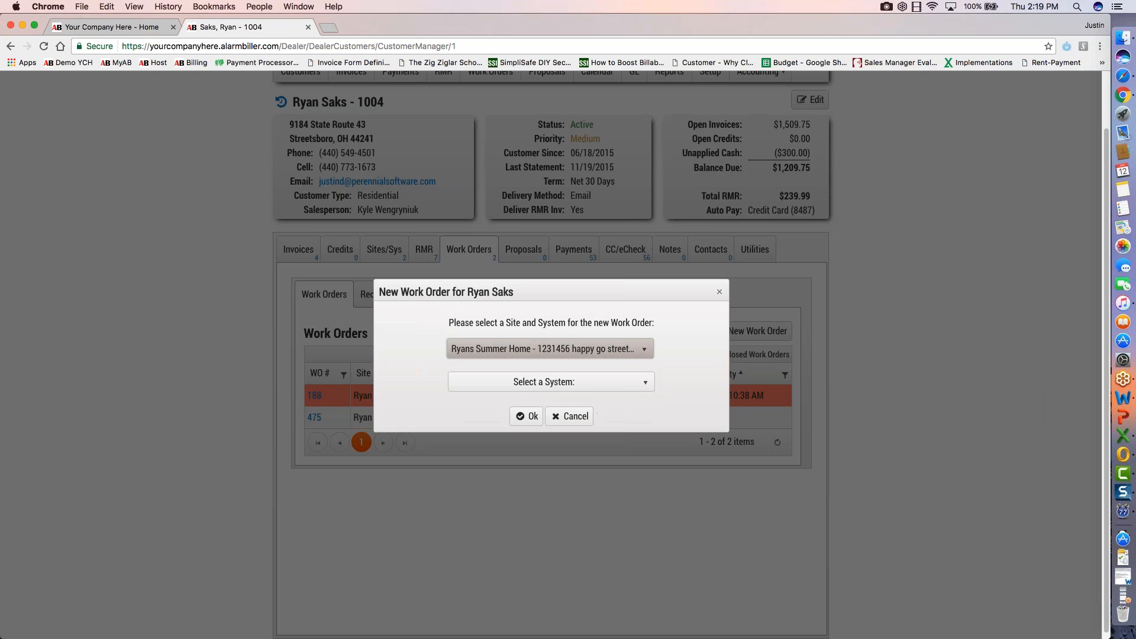
pyautogui.click(565, 384)
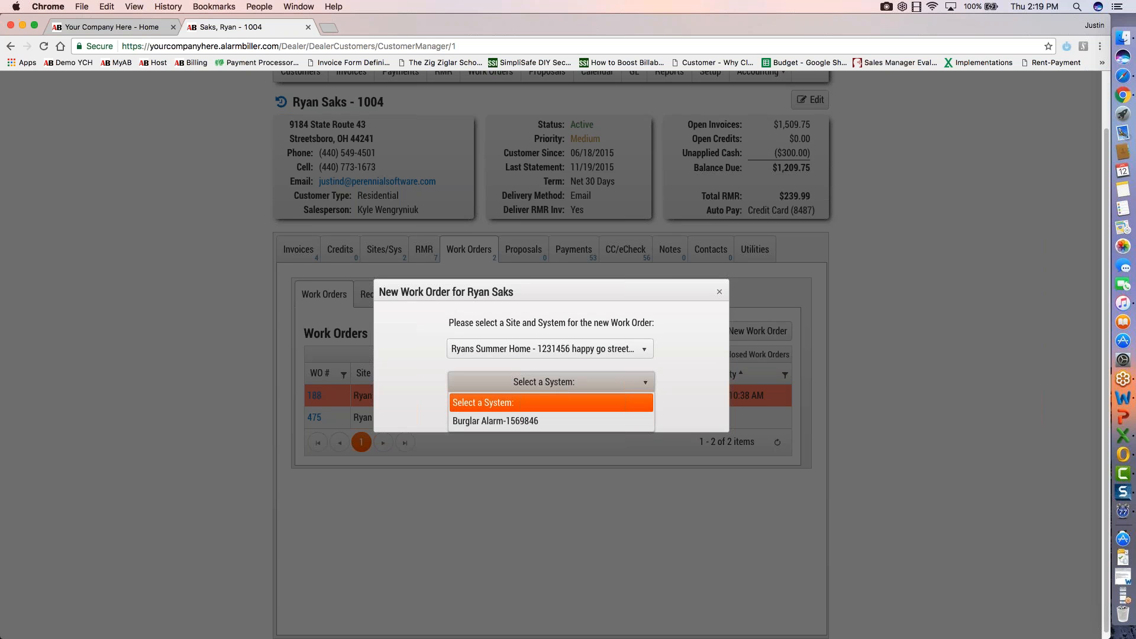
pyautogui.click(523, 421)
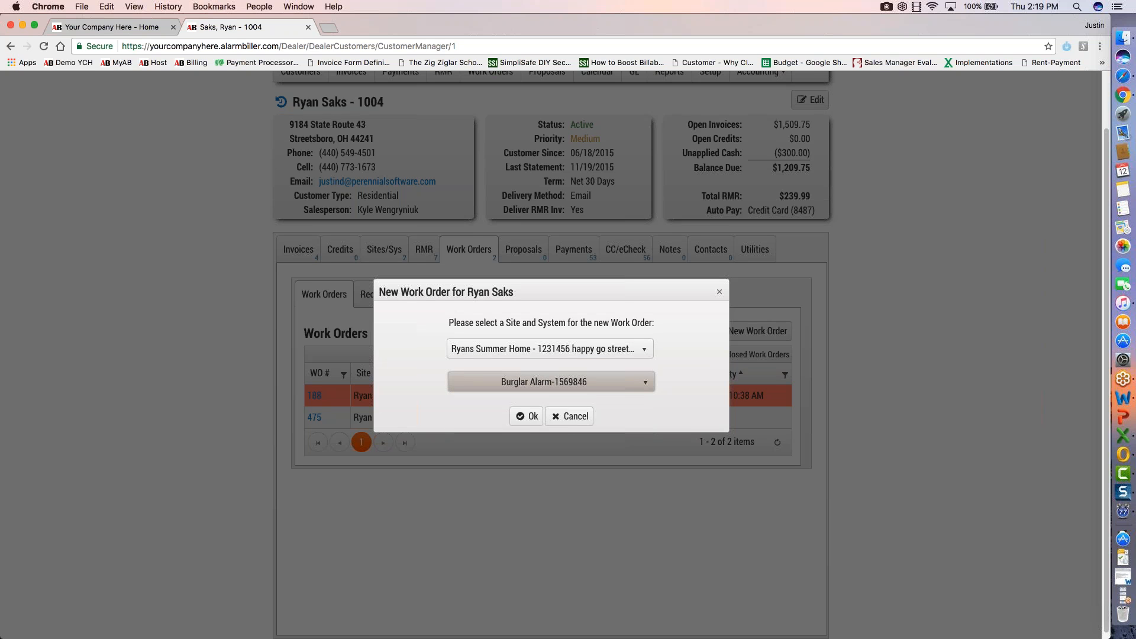
pyautogui.click(719, 294)
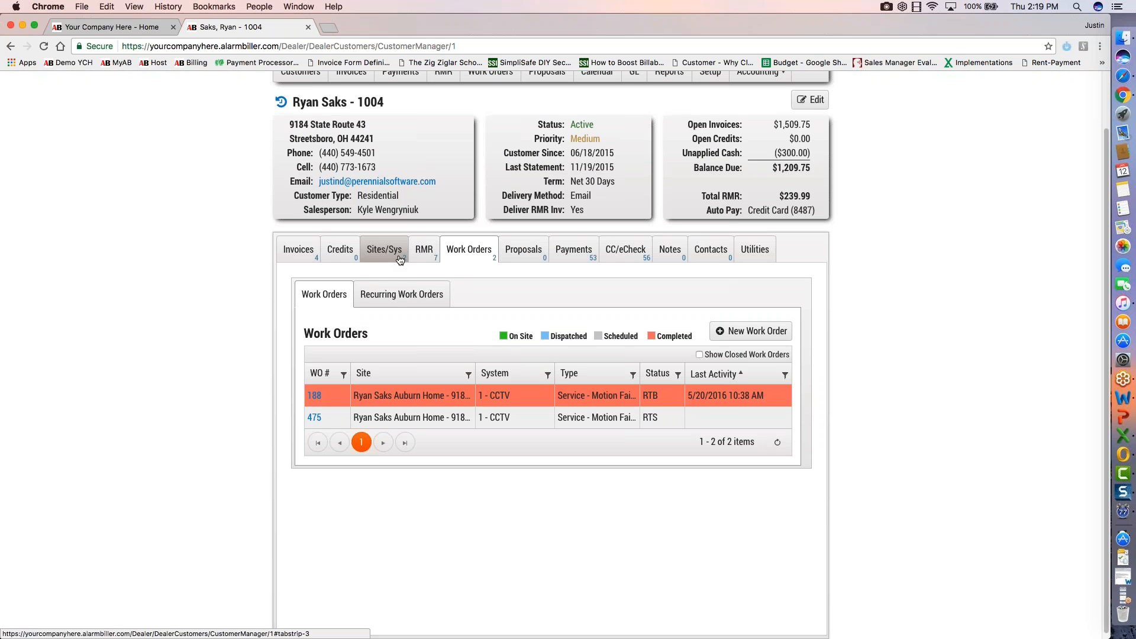
# - Expand the Auburn Home site in the customer's Sites/Systems list and open its CCTV system number 12
pyautogui.click(400, 260)
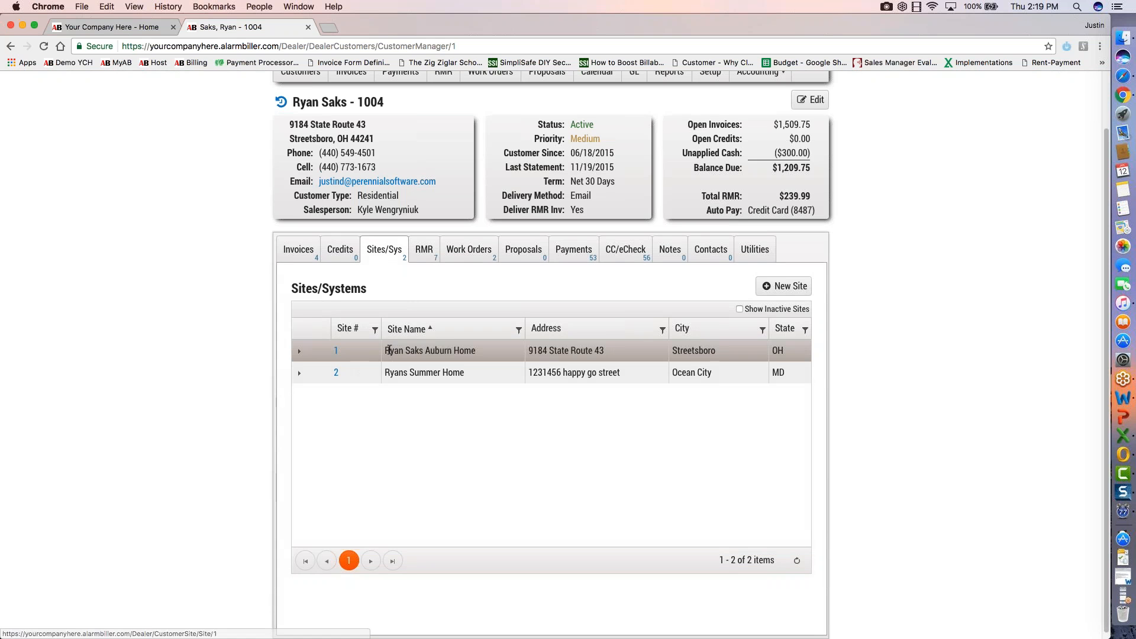
pyautogui.click(299, 353)
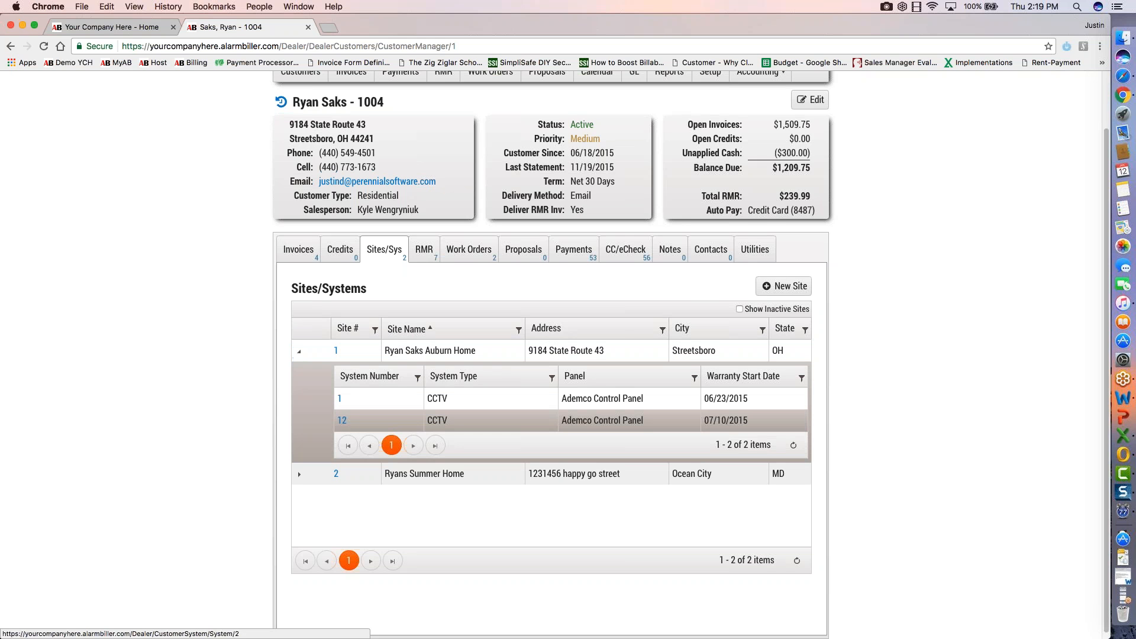
pyautogui.click(342, 420)
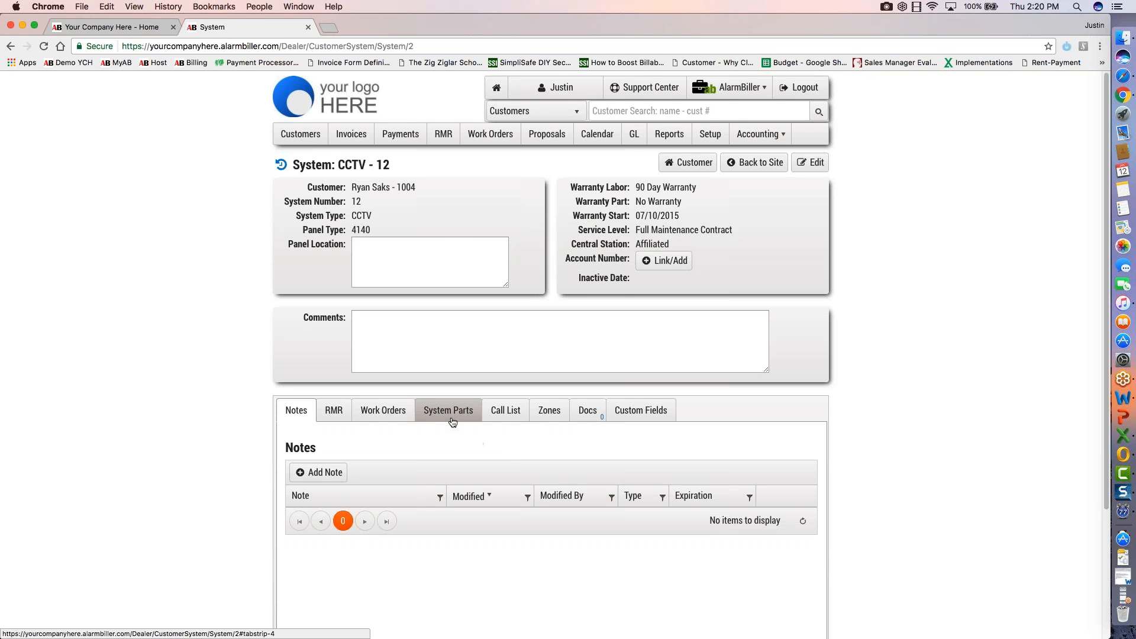
# - With the system's closed work orders temporarily shown, open the void Service - Motion Failing work order in a new browser tab
pyautogui.click(388, 412)
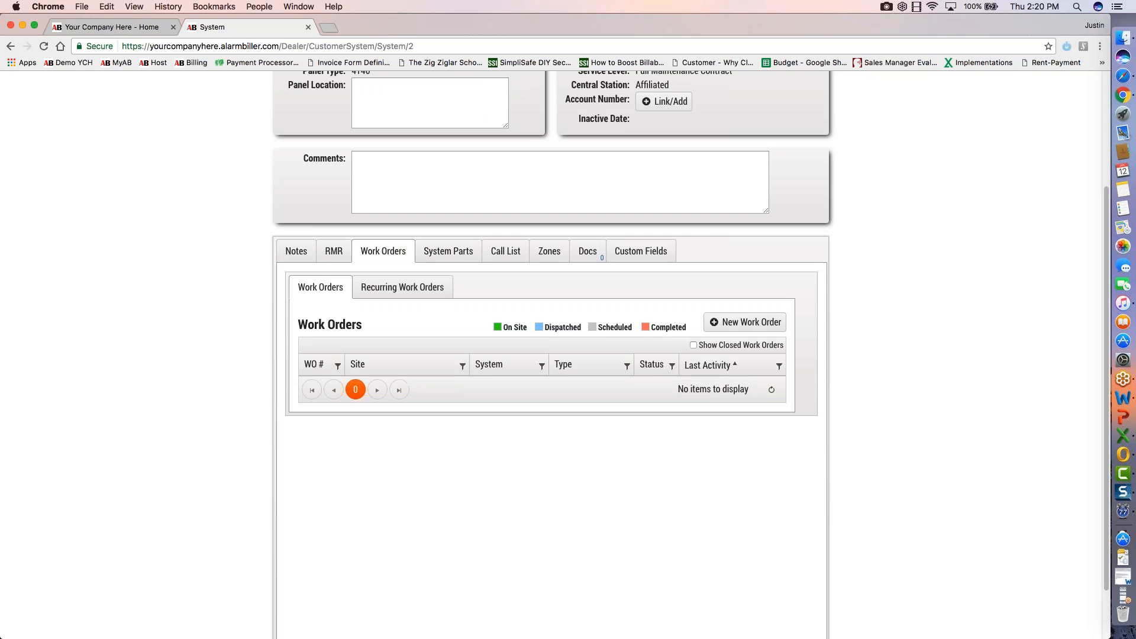
pyautogui.click(693, 345)
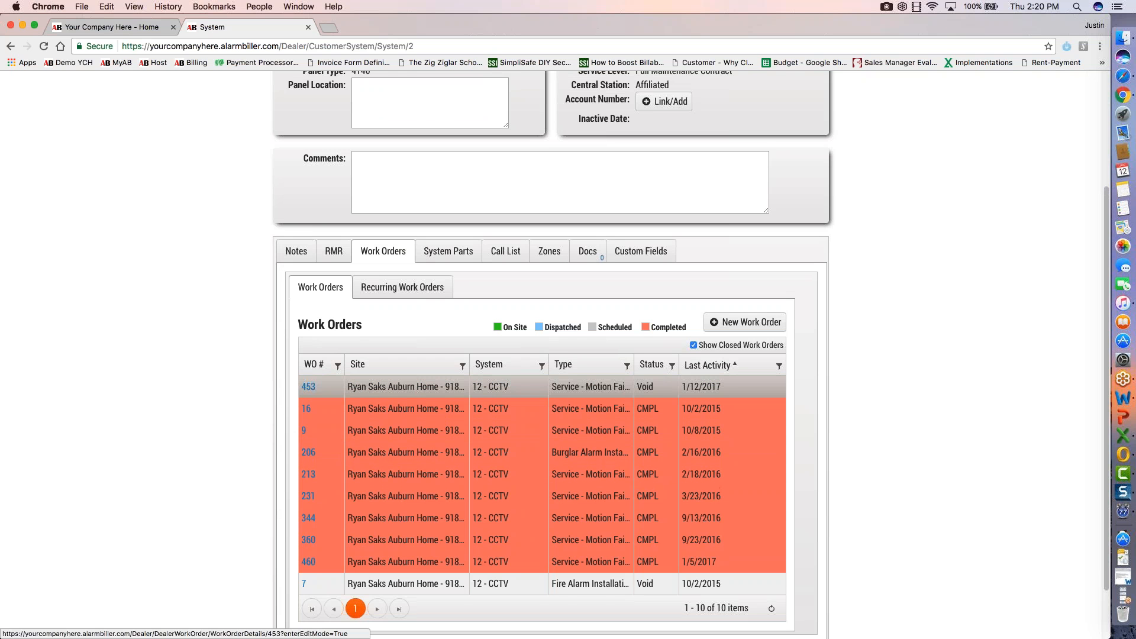
pyautogui.rightClick(306, 385)
pyautogui.click(335, 391)
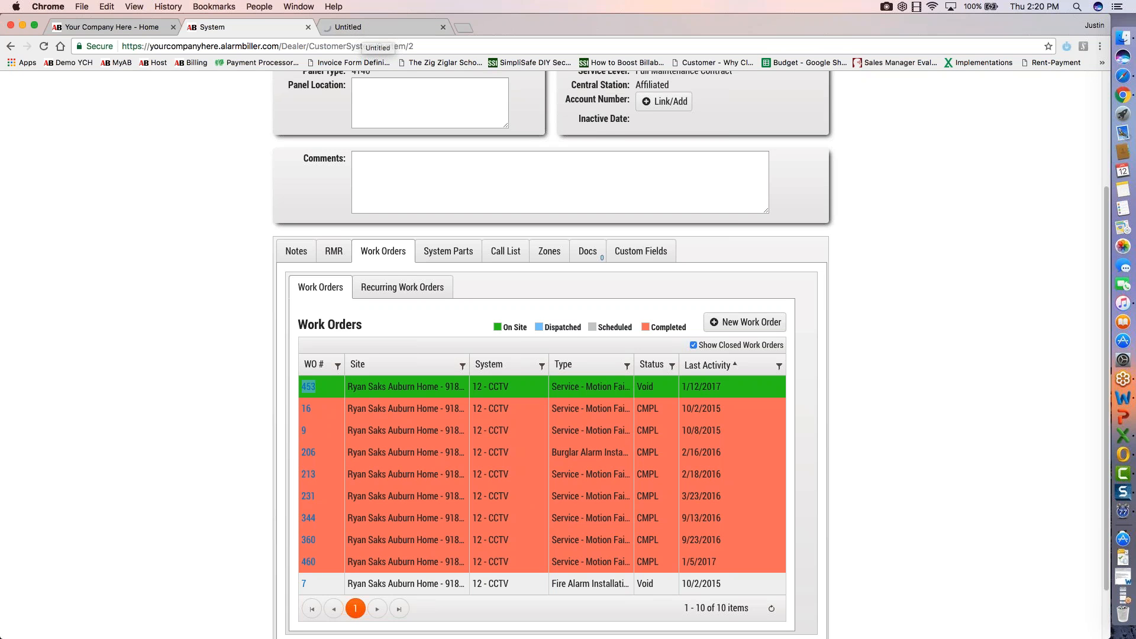
pyautogui.click(693, 346)
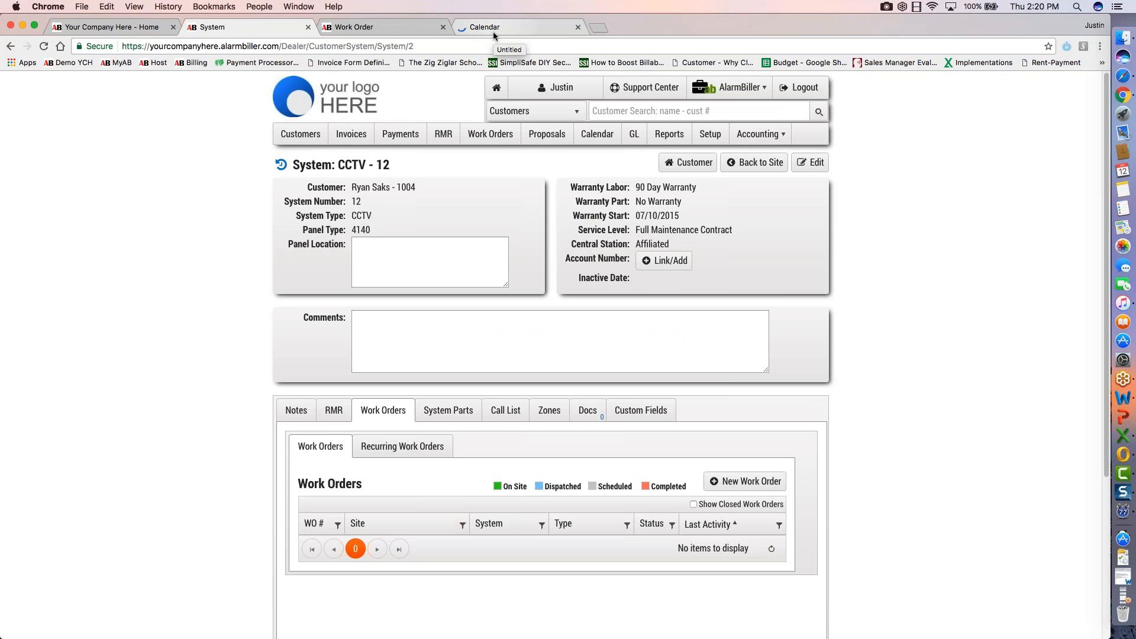
# - Look at the technicians' calendar and close the work order and system pages, keeping the calendar open
pyautogui.click(516, 26)
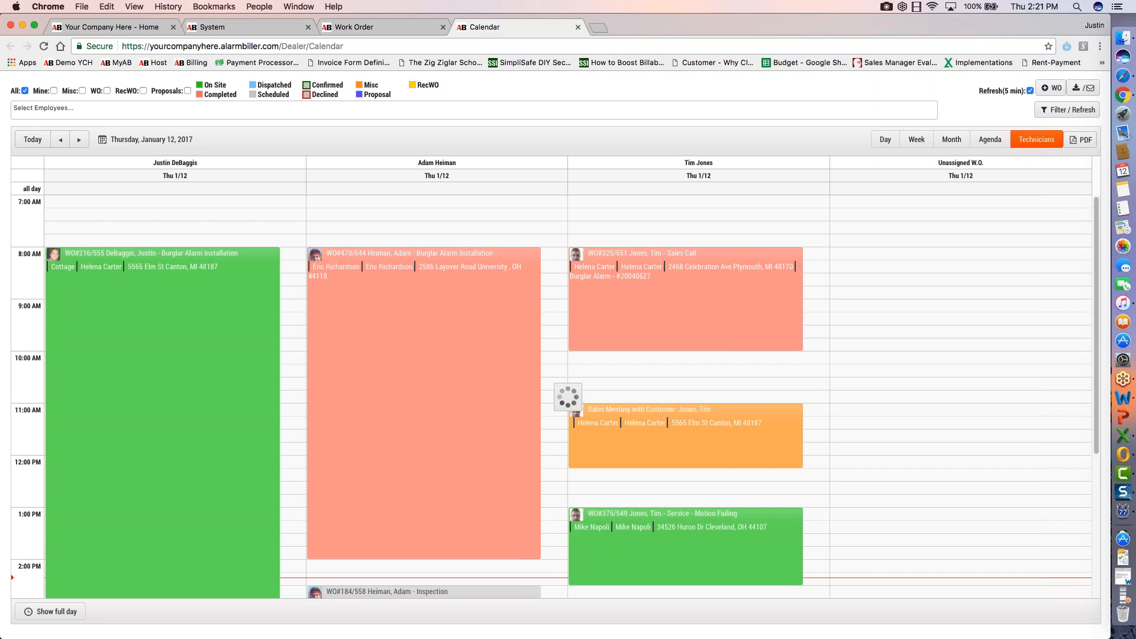
pyautogui.click(363, 29)
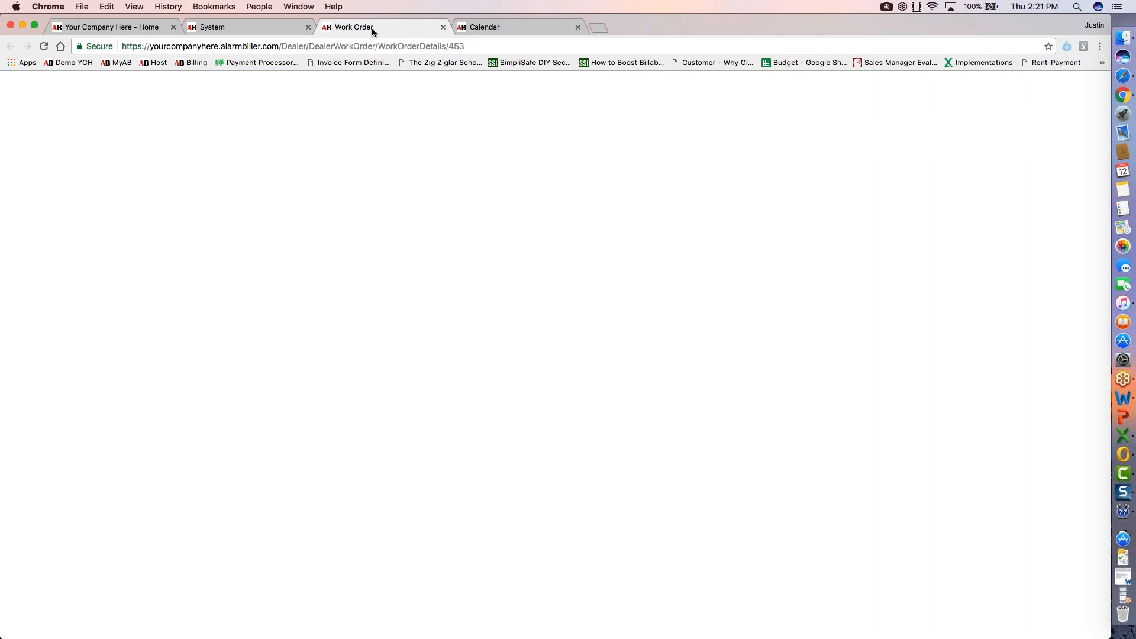
pyautogui.click(443, 27)
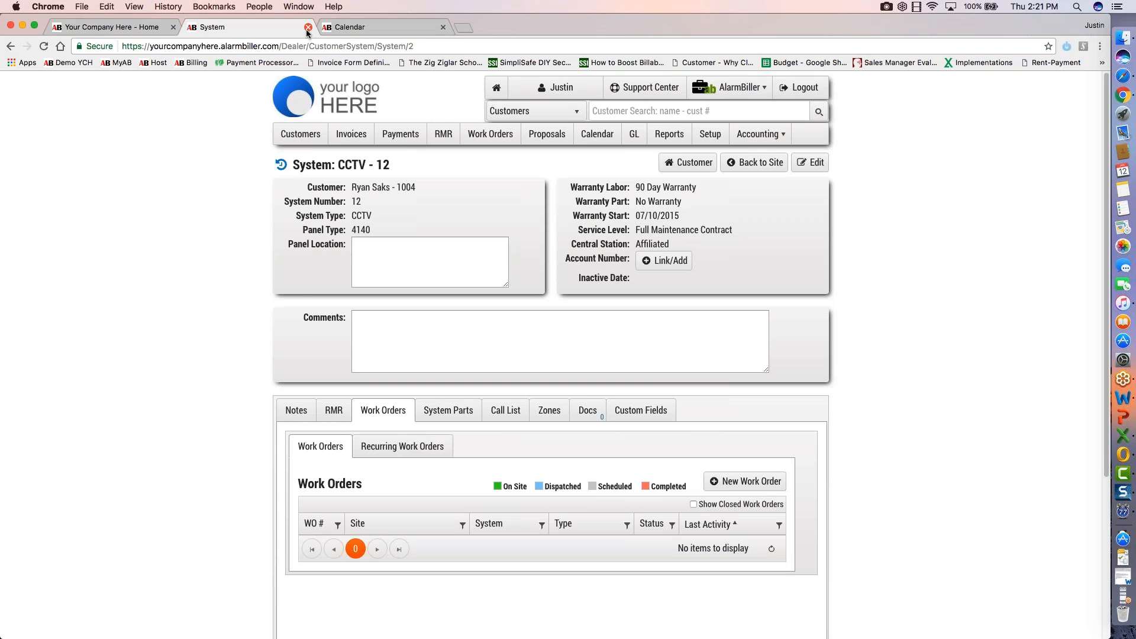
pyautogui.click(308, 27)
# - Go from the home page to page 3 of the open work orders and widen the Type column to fit its text
pyautogui.click(124, 29)
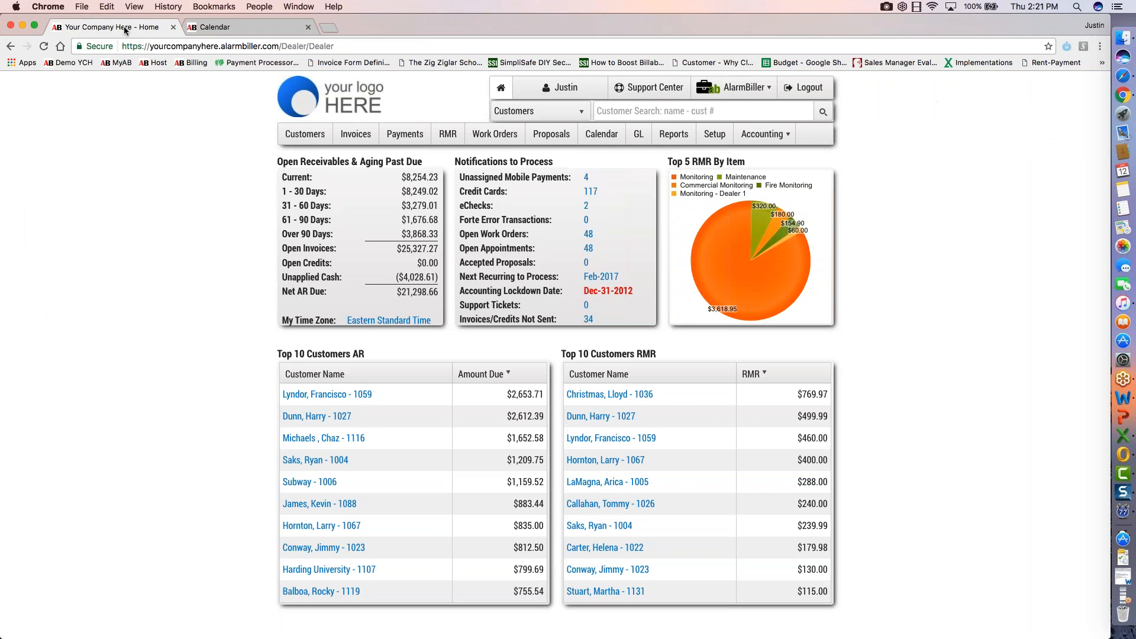
pyautogui.click(494, 134)
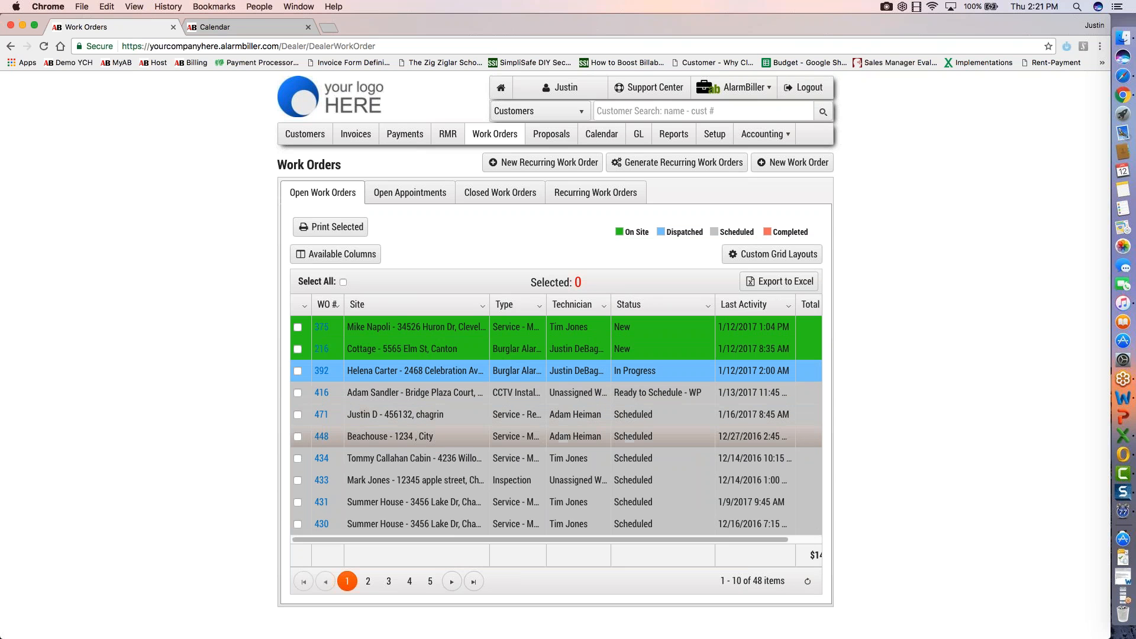
pyautogui.click(389, 582)
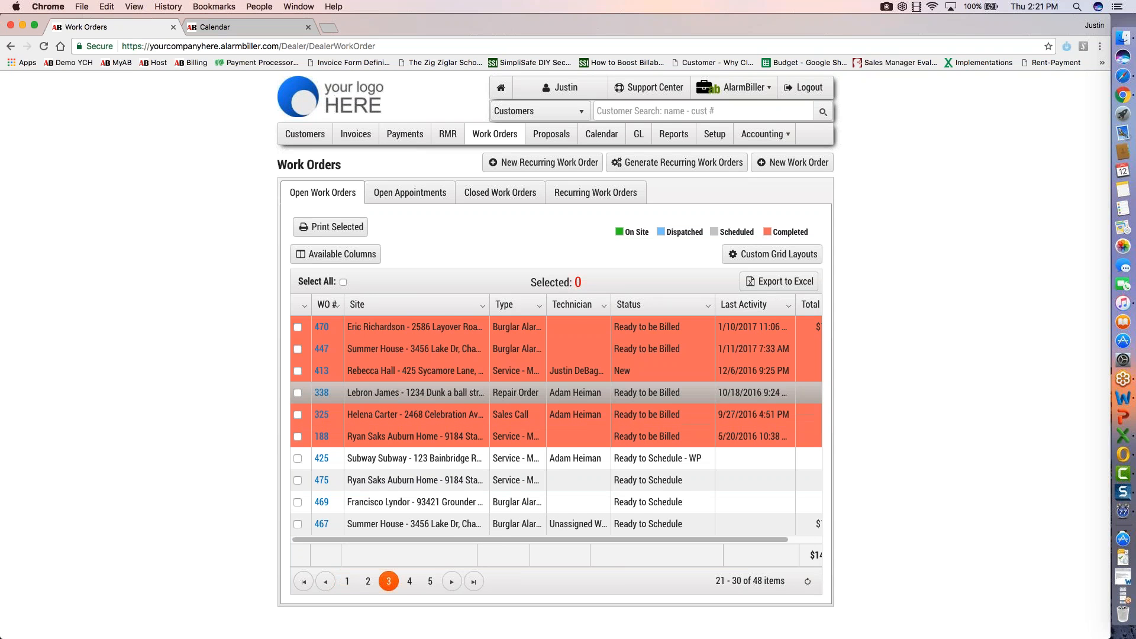
pyautogui.moveTo(547, 304); pyautogui.dragTo(581, 309)
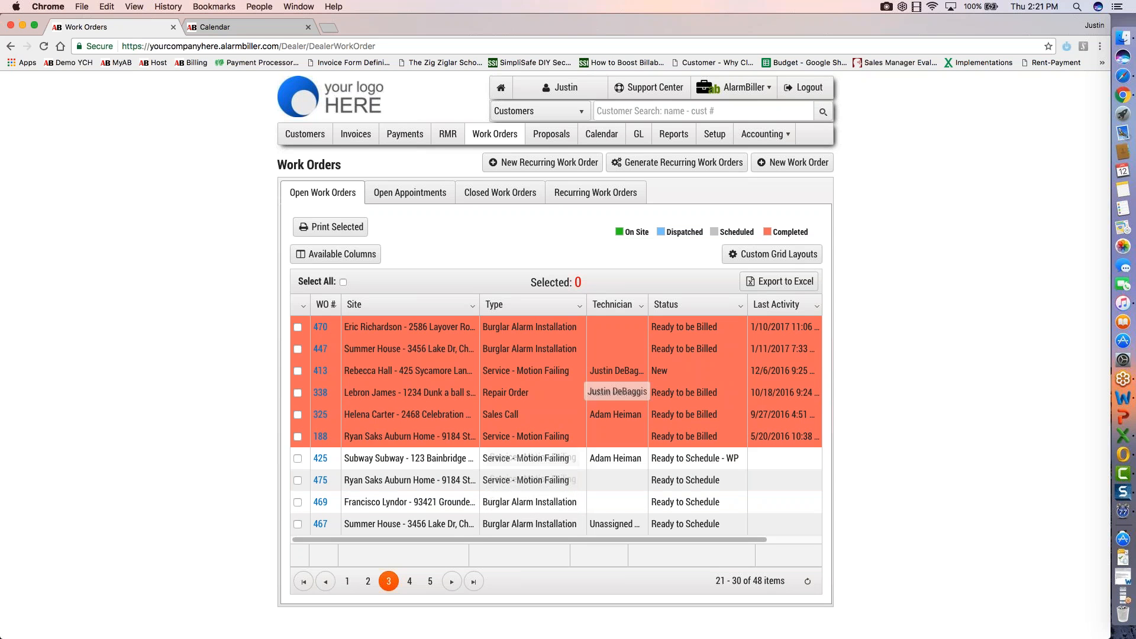
# - Reopen the same customer's record through the customer search and show the customer's work orders
pyautogui.click(626, 111)
pyautogui.write('ryan')
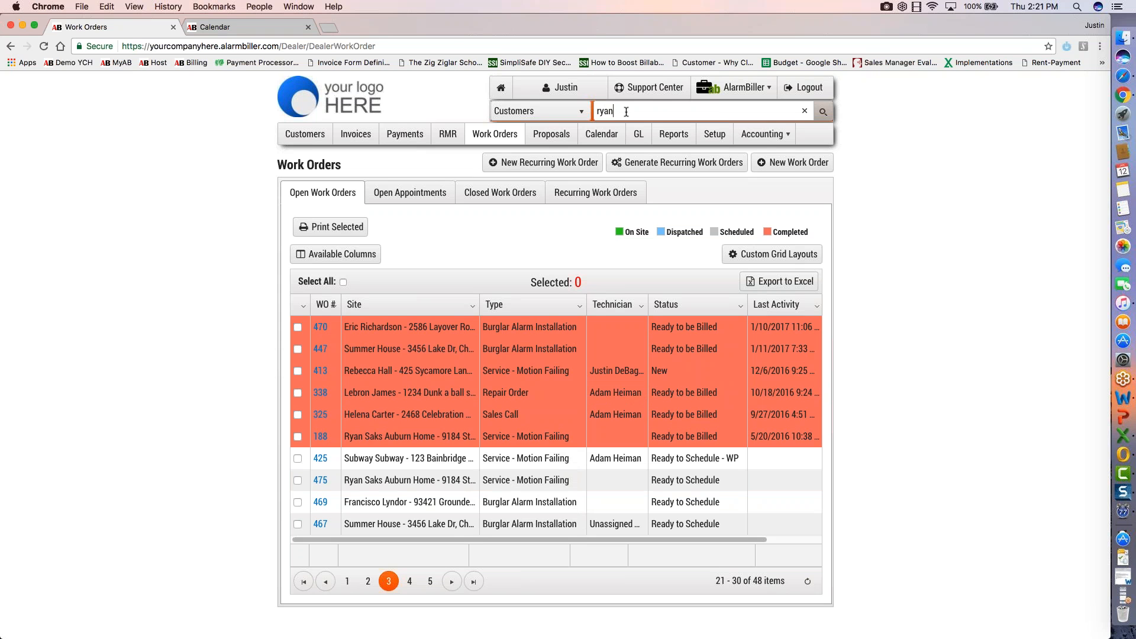
pyautogui.click(627, 132)
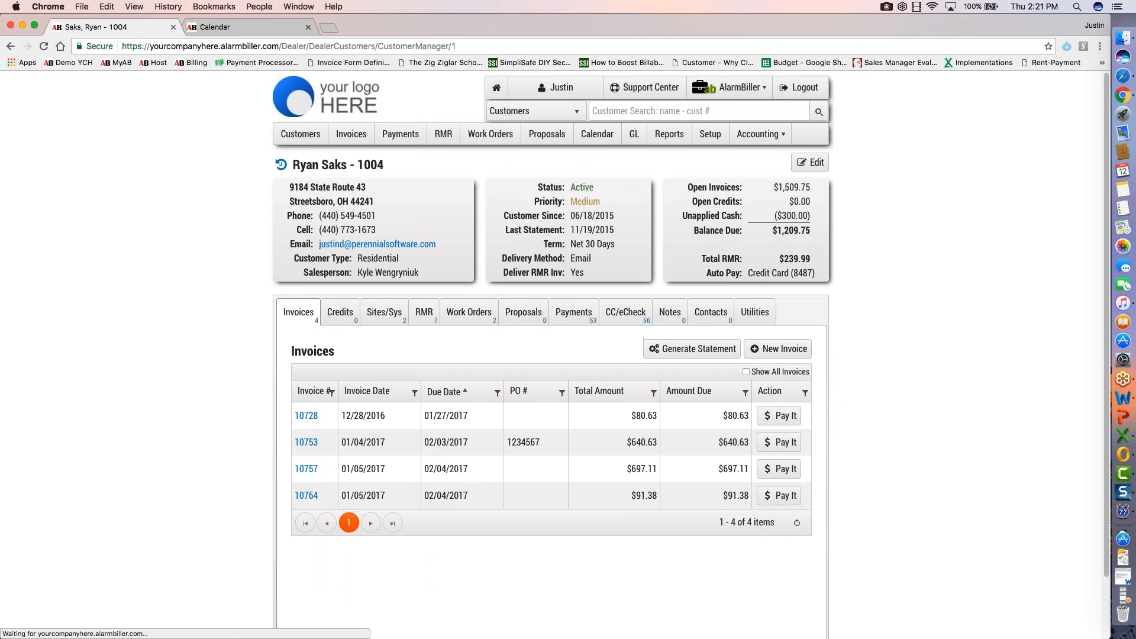
pyautogui.scroll(-2, 469, 296)
pyautogui.click(468, 249)
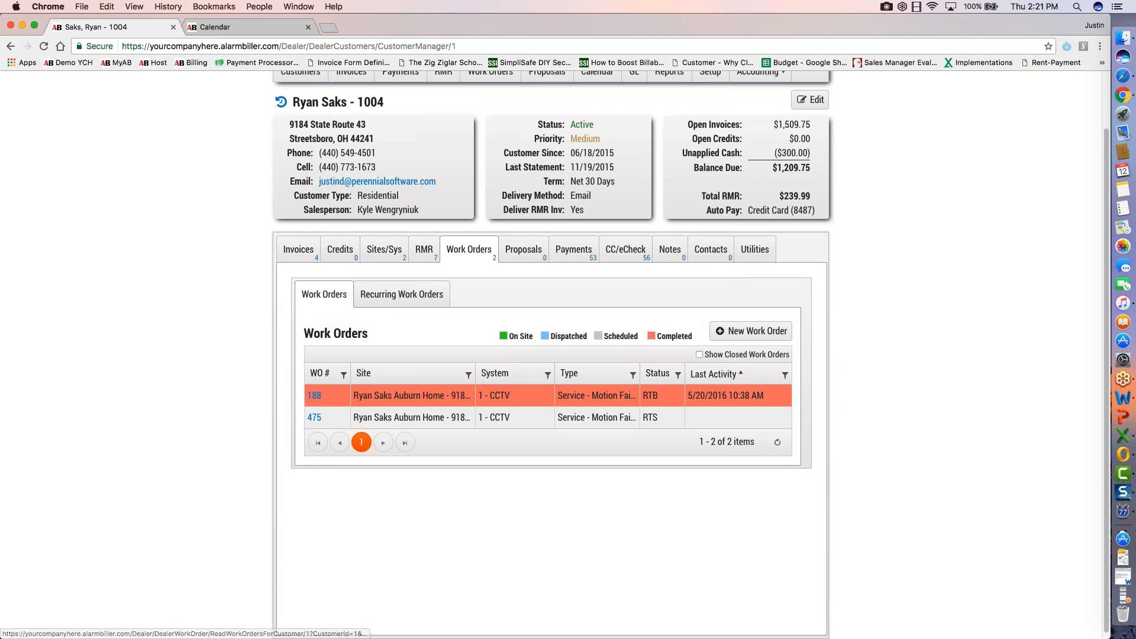
# - Open the customer's unscheduled Service - Motion Failing work order 475 for editing and set its status to Scheduled
pyautogui.click(313, 420)
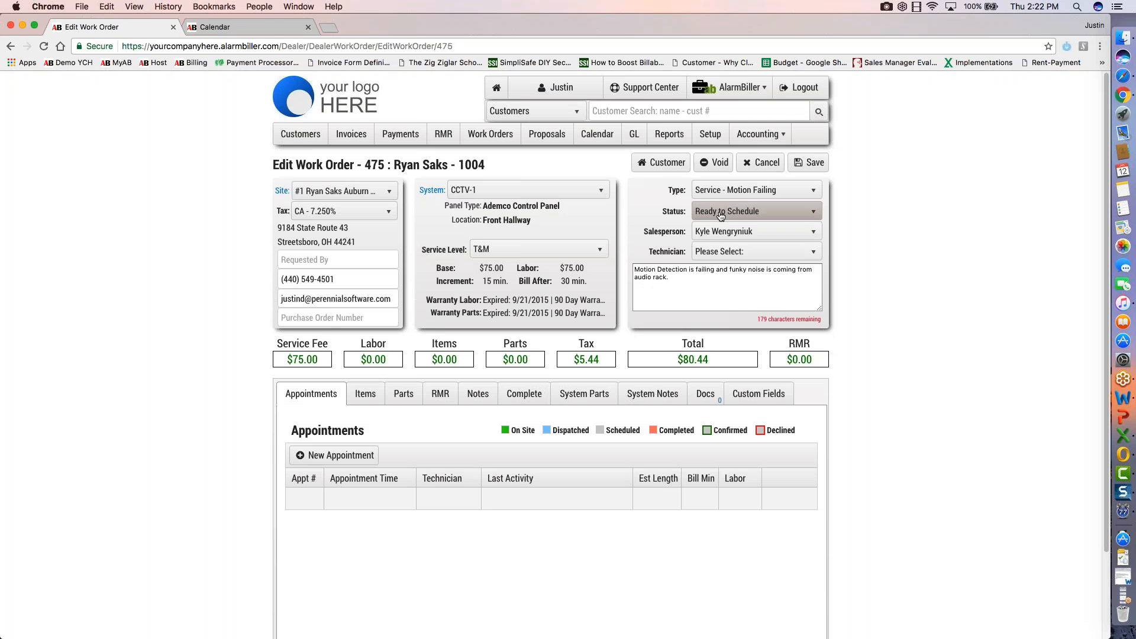
pyautogui.click(751, 211)
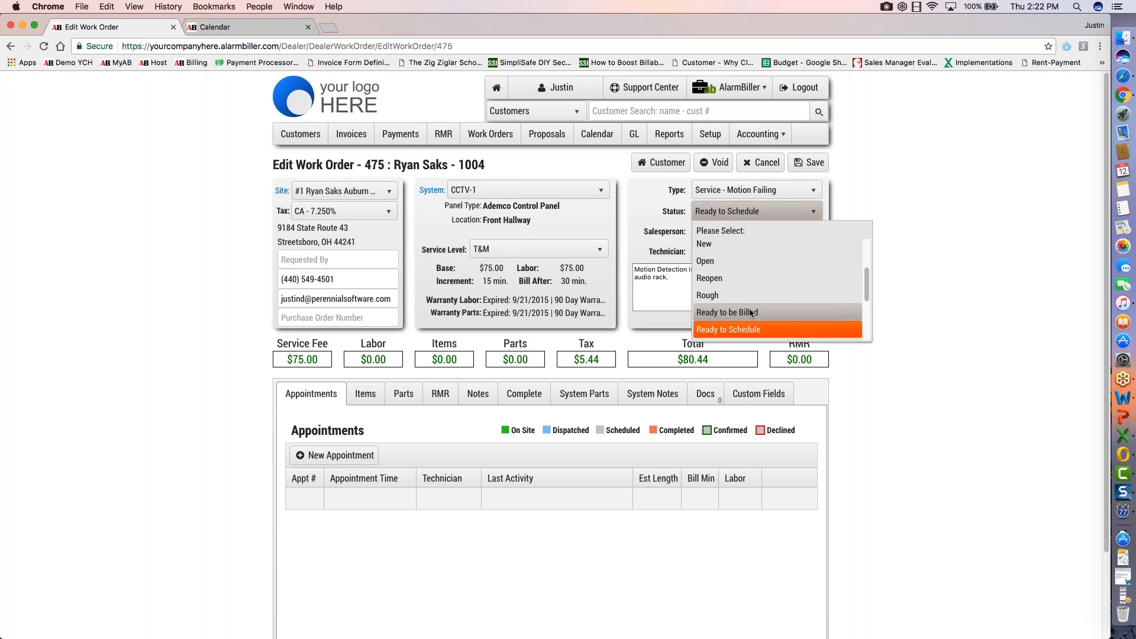
pyautogui.scroll(-3, 750, 304)
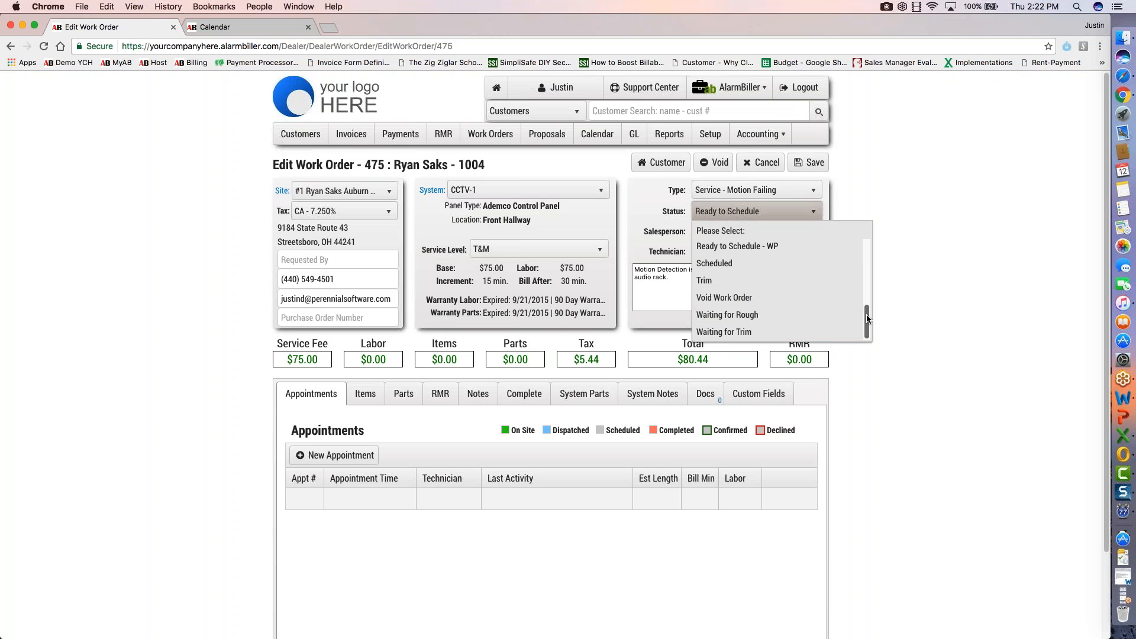
pyautogui.click(755, 262)
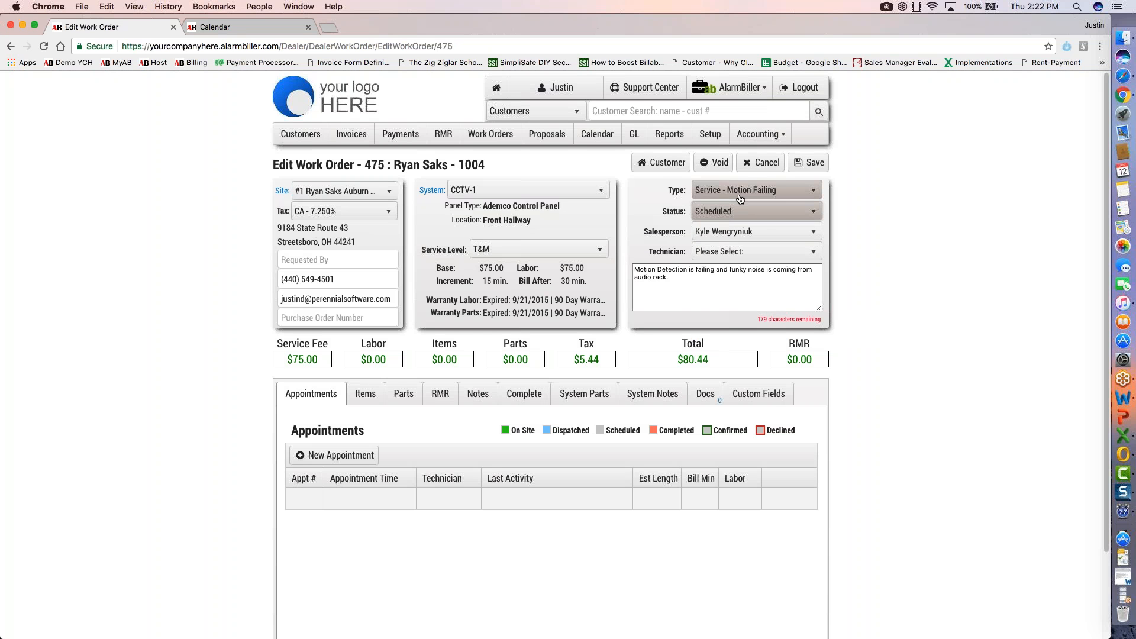
pyautogui.click(679, 279)
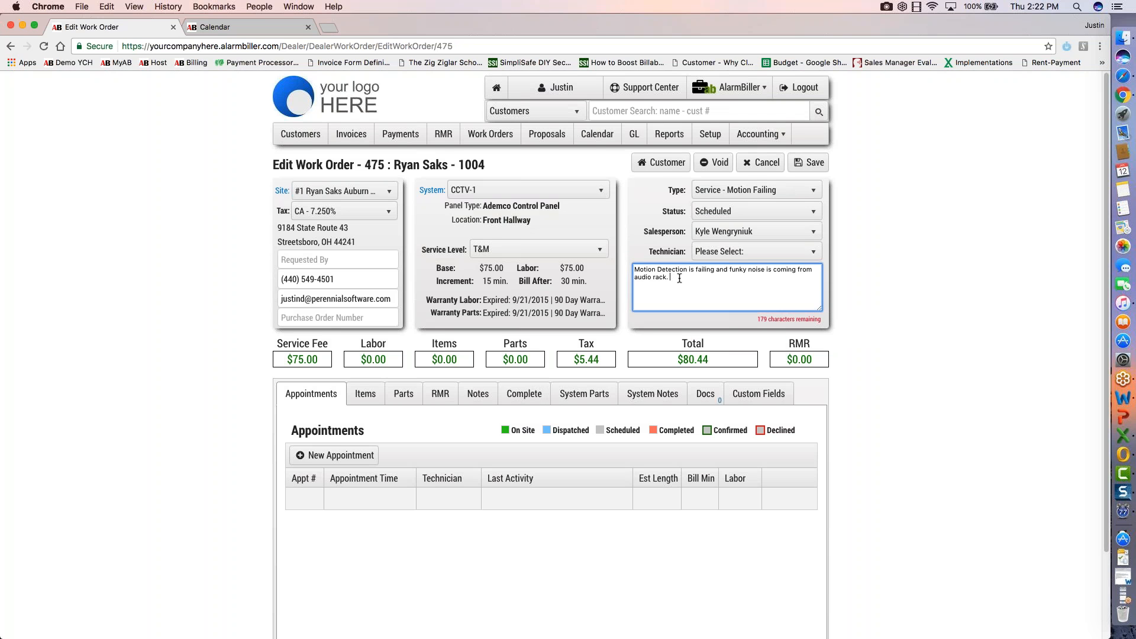
# - Start a new appointment on the work order for 1/17/2017 at 2:00 PM with an expected length of 60 minutes
pyautogui.click(327, 459)
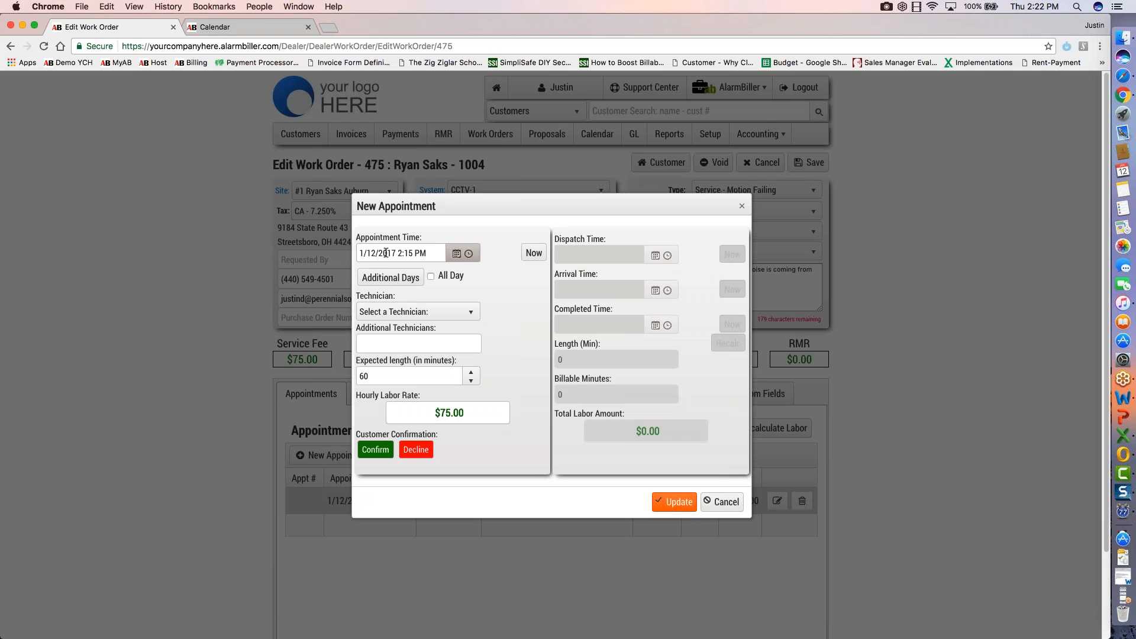
pyautogui.click(456, 255)
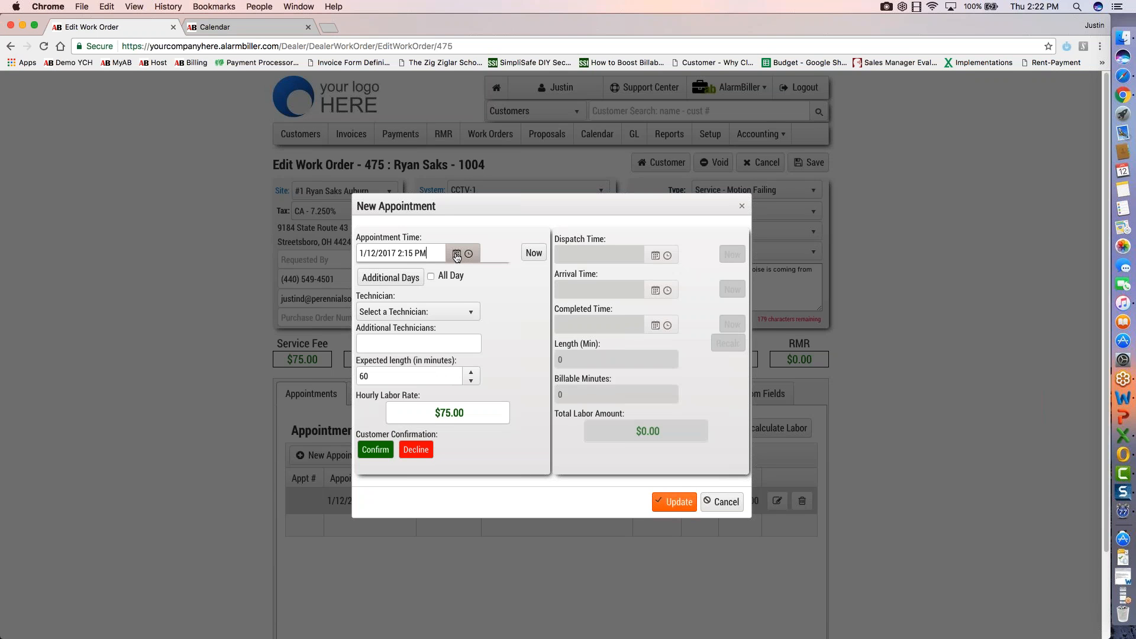
pyautogui.click(456, 255)
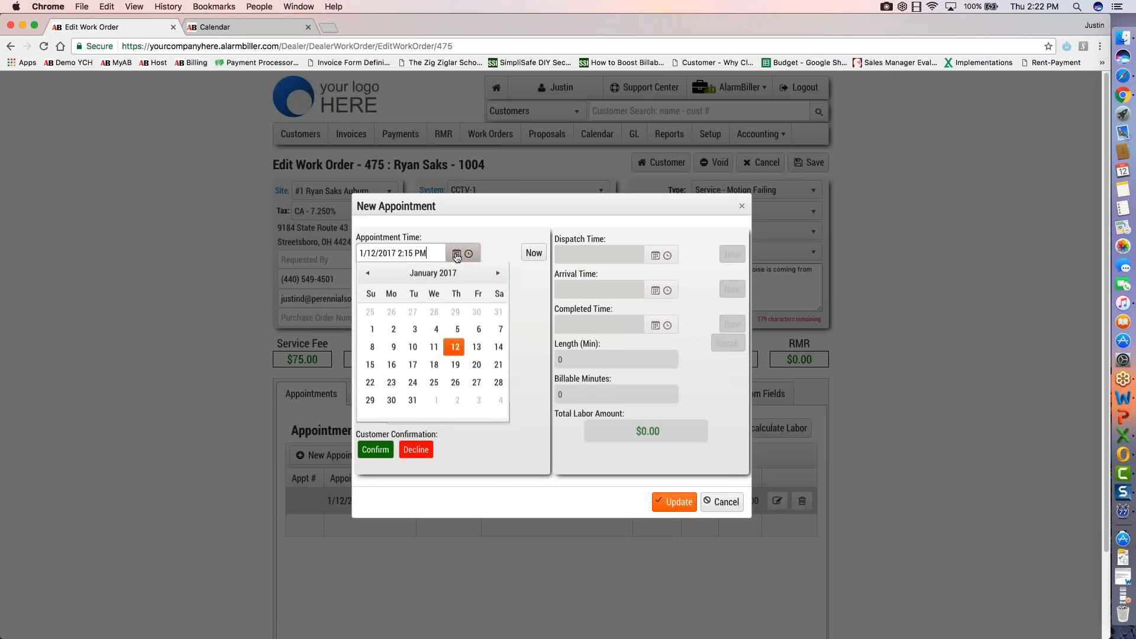
pyautogui.click(413, 367)
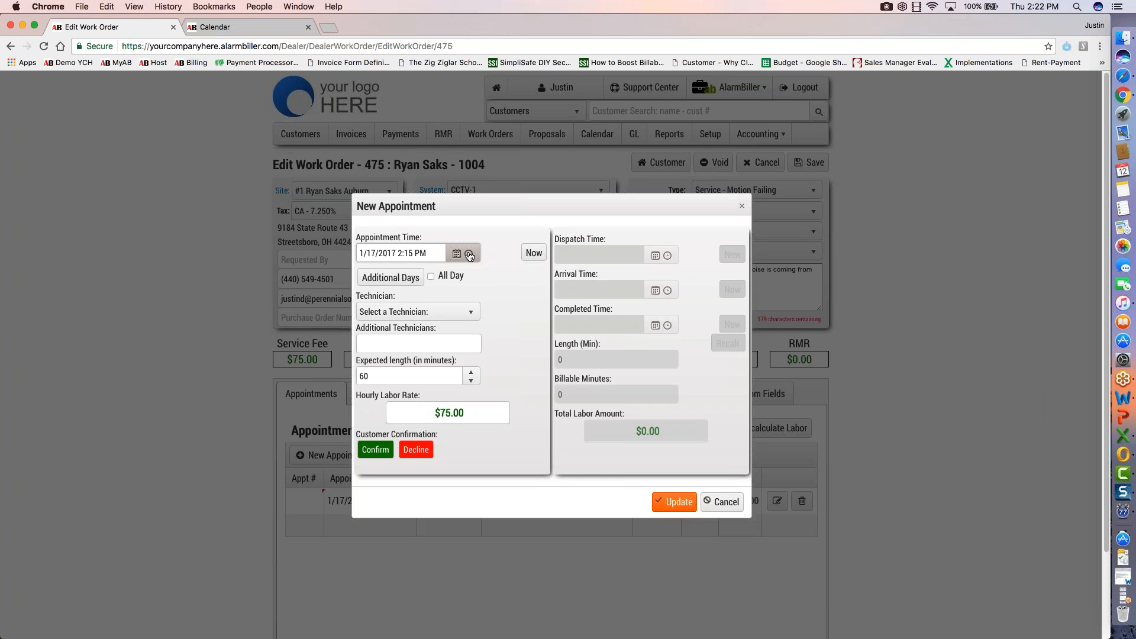
pyautogui.click(469, 255)
pyautogui.click(409, 358)
pyautogui.click(602, 204)
pyautogui.moveTo(600, 223); pyautogui.dragTo(593, 299)
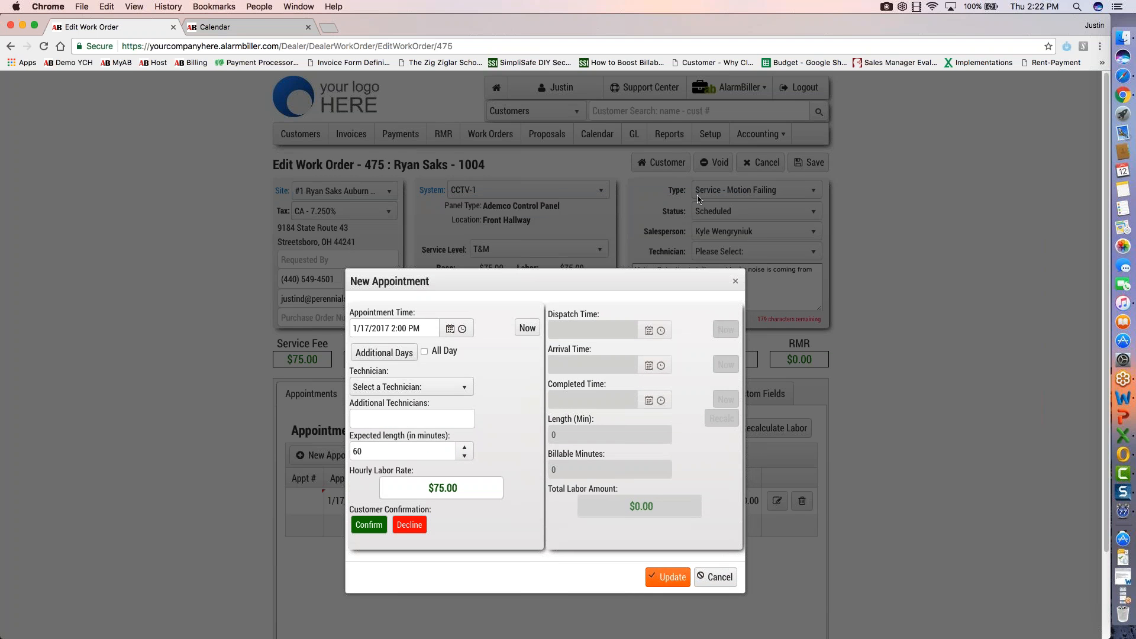
pyautogui.click(464, 457)
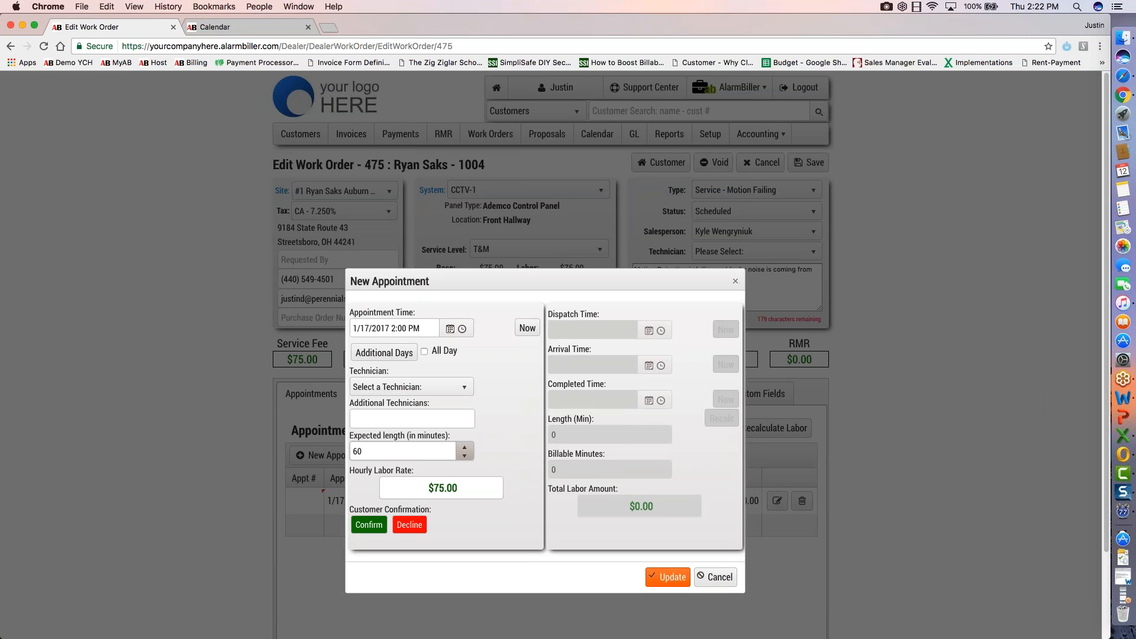
# - Try January 18 and 19 as additional appointment days, deselect them and cancel the additional days selection
pyautogui.click(396, 355)
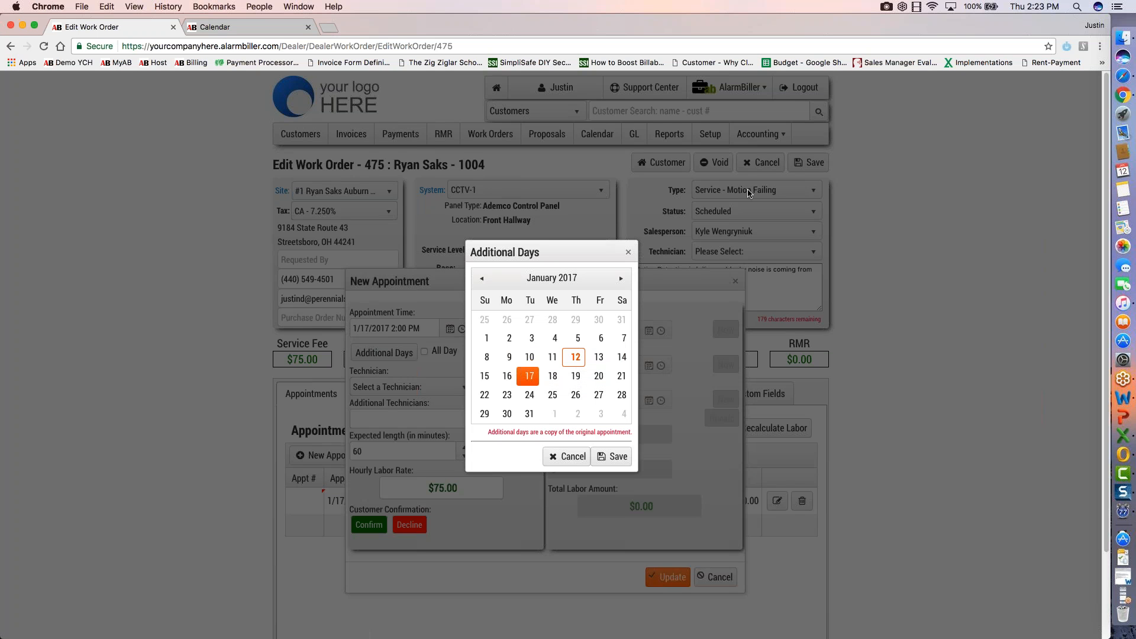
pyautogui.click(554, 379)
pyautogui.click(577, 378)
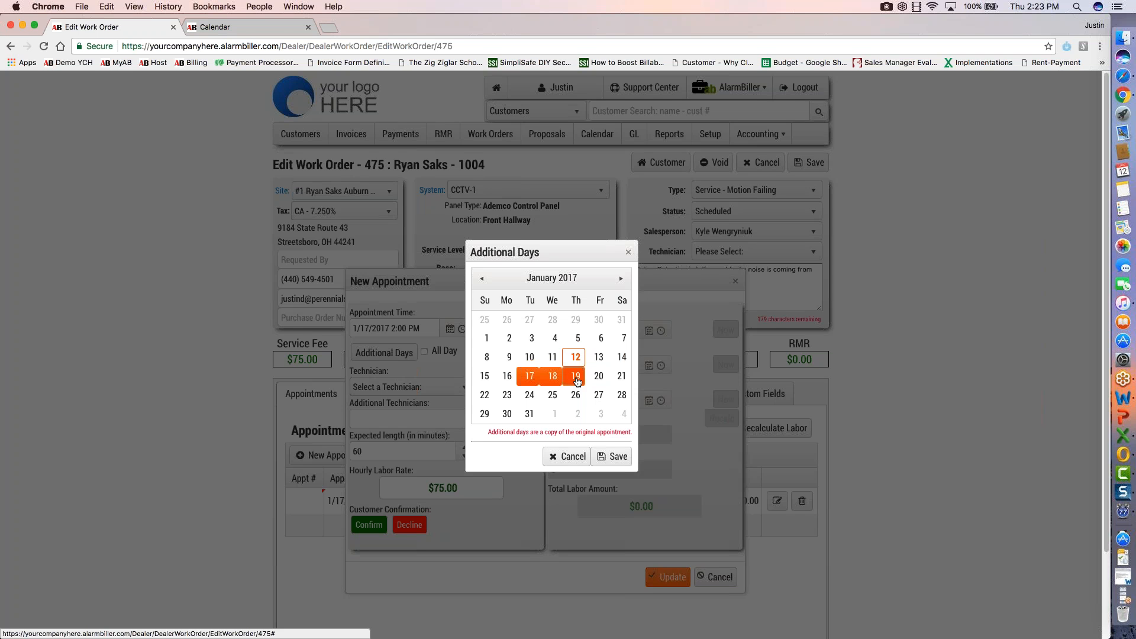
pyautogui.click(577, 379)
pyautogui.click(553, 377)
pyautogui.click(530, 381)
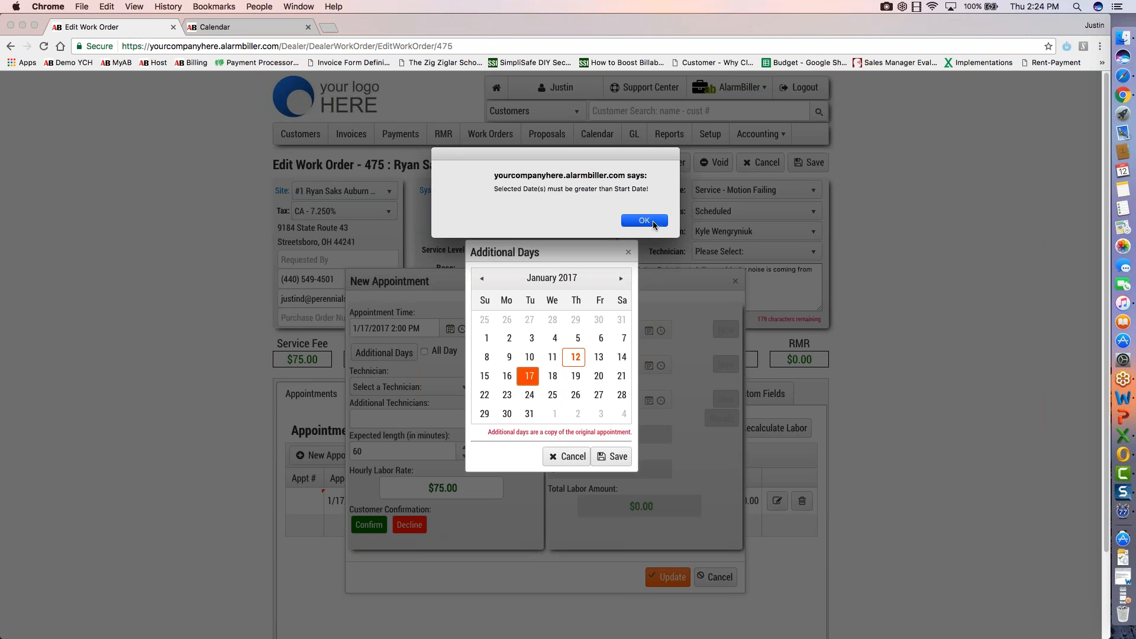
pyautogui.click(652, 221)
pyautogui.click(578, 459)
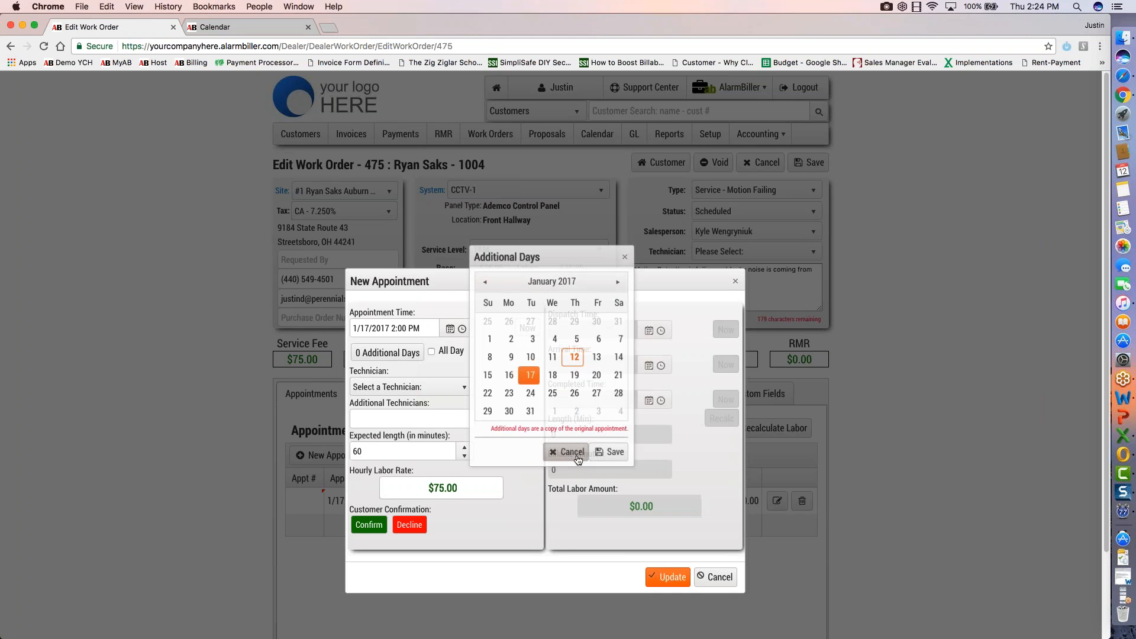
# - Assign the second listed technician to the appointment, check the additional technicians available and cancel the new appointment
pyautogui.click(413, 387)
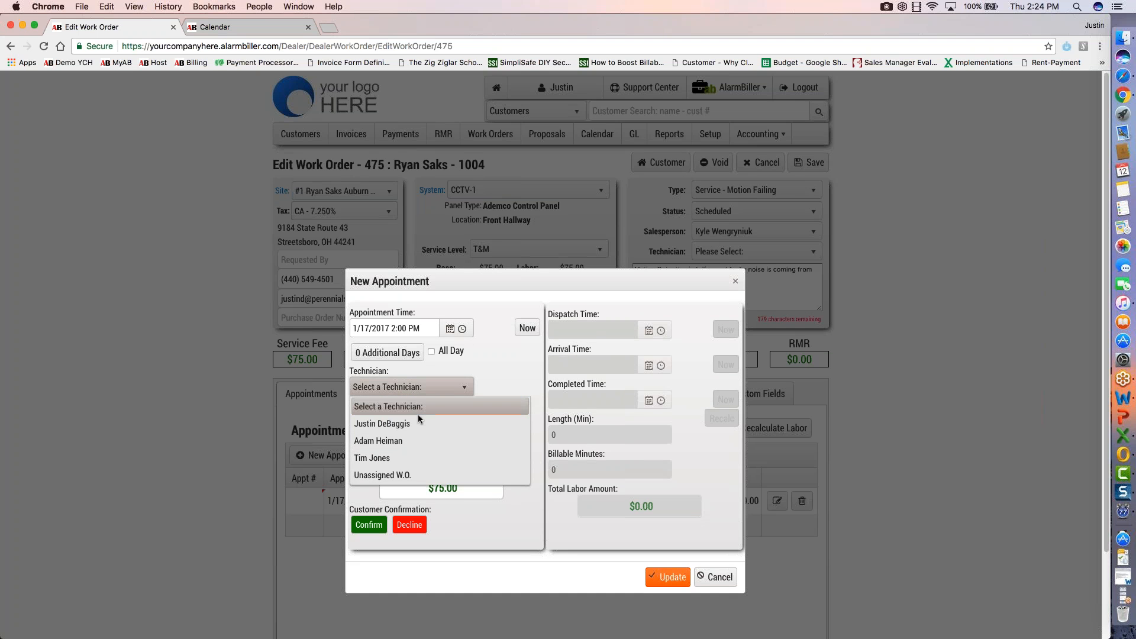
pyautogui.click(402, 441)
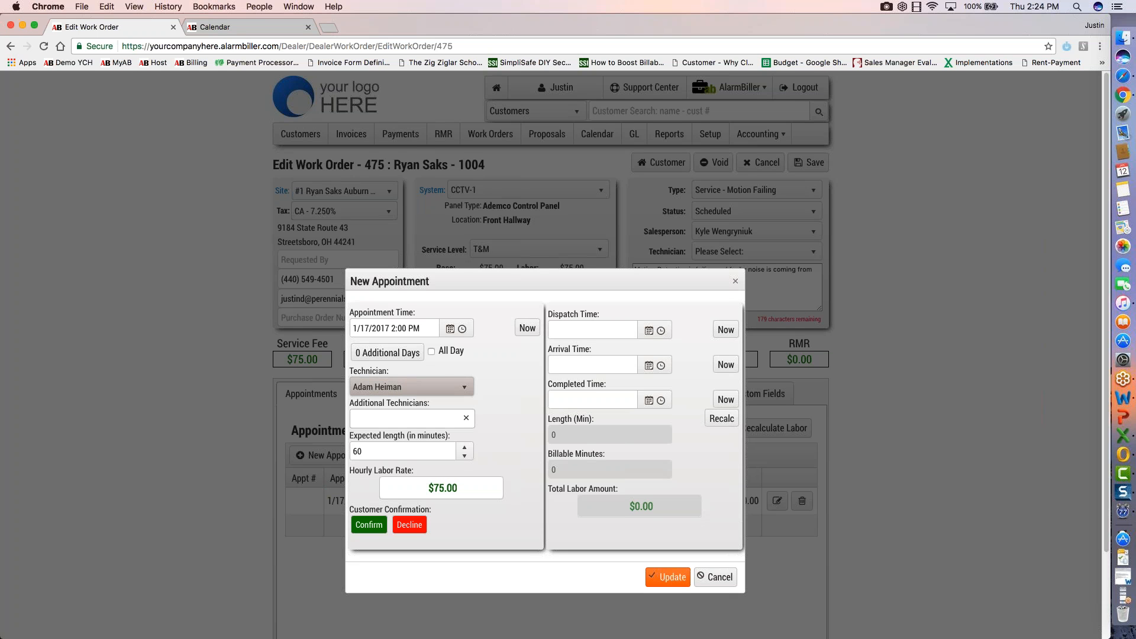
pyautogui.click(403, 421)
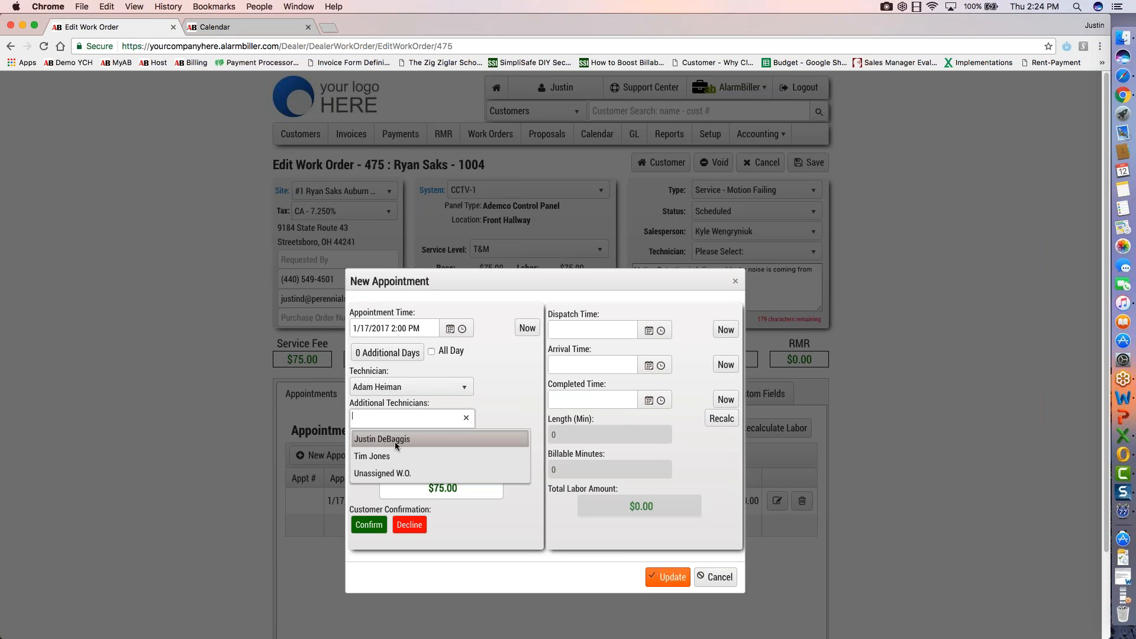
pyautogui.click(514, 400)
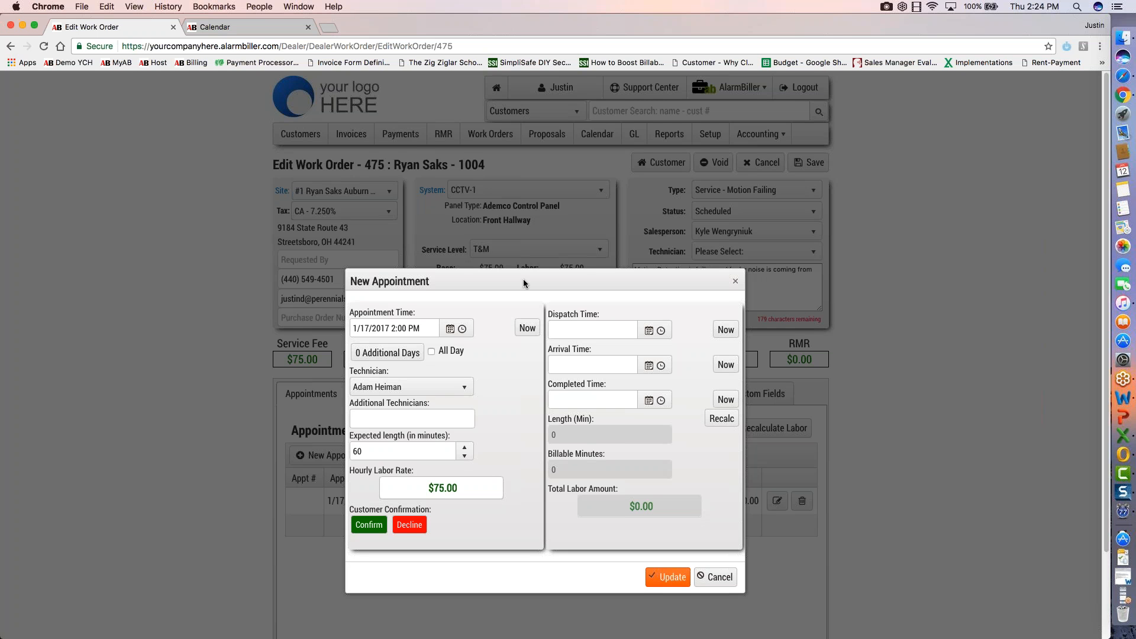
pyautogui.moveTo(523, 283); pyautogui.dragTo(524, 321)
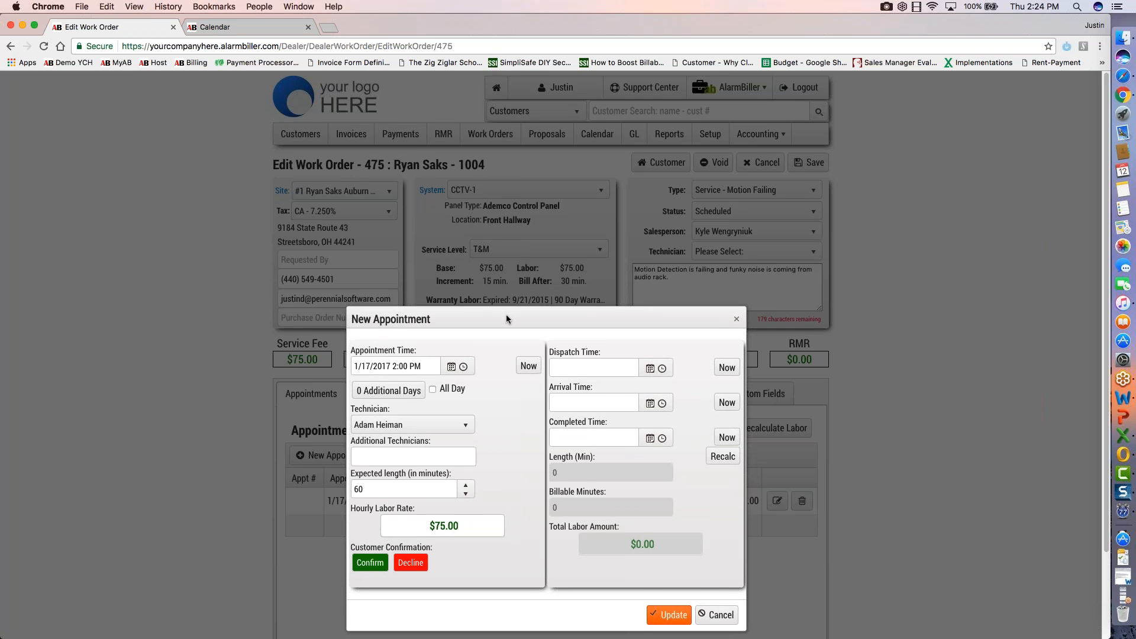
pyautogui.moveTo(506, 305); pyautogui.dragTo(503, 249)
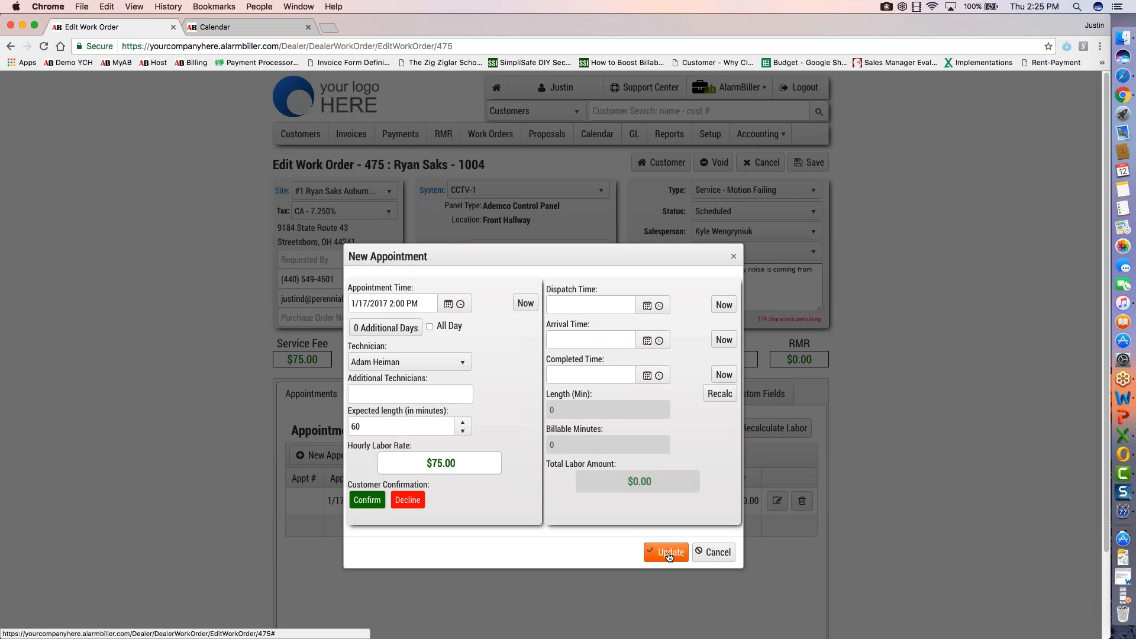
pyautogui.click(714, 554)
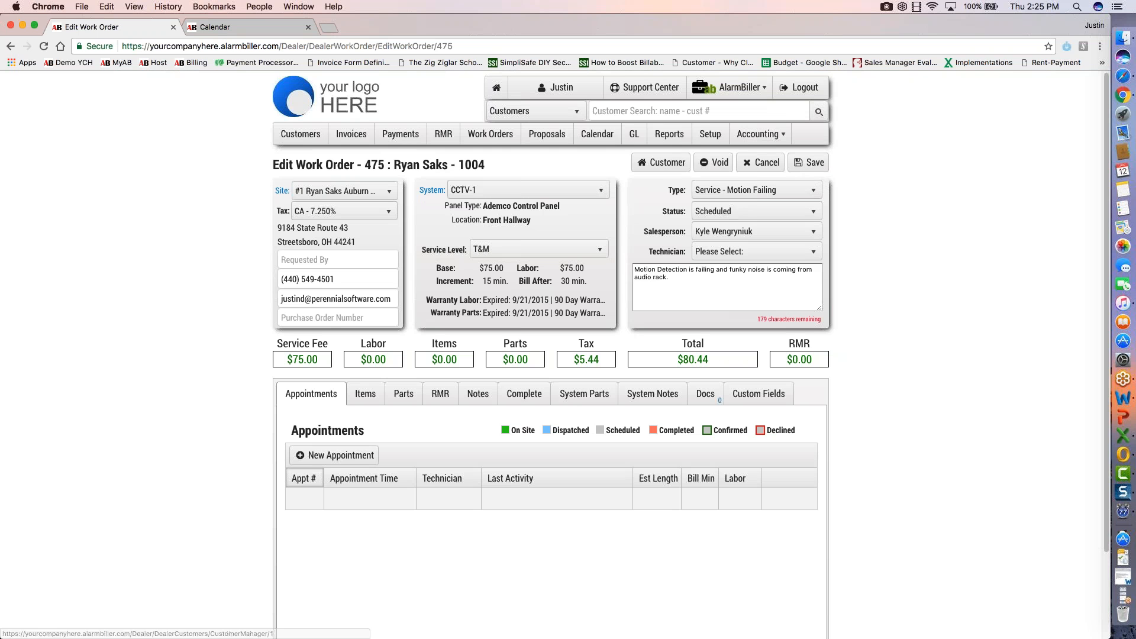
# - Open the calendar in a new browser tab and save the edited work order
pyautogui.rightClick(603, 145)
pyautogui.click(625, 144)
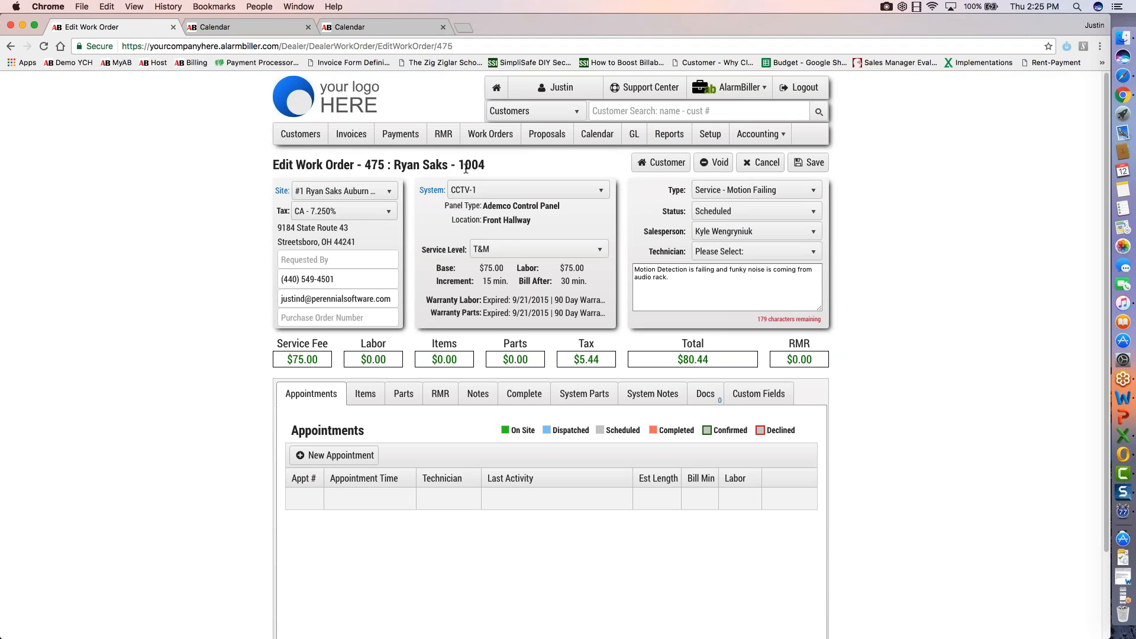
pyautogui.click(809, 163)
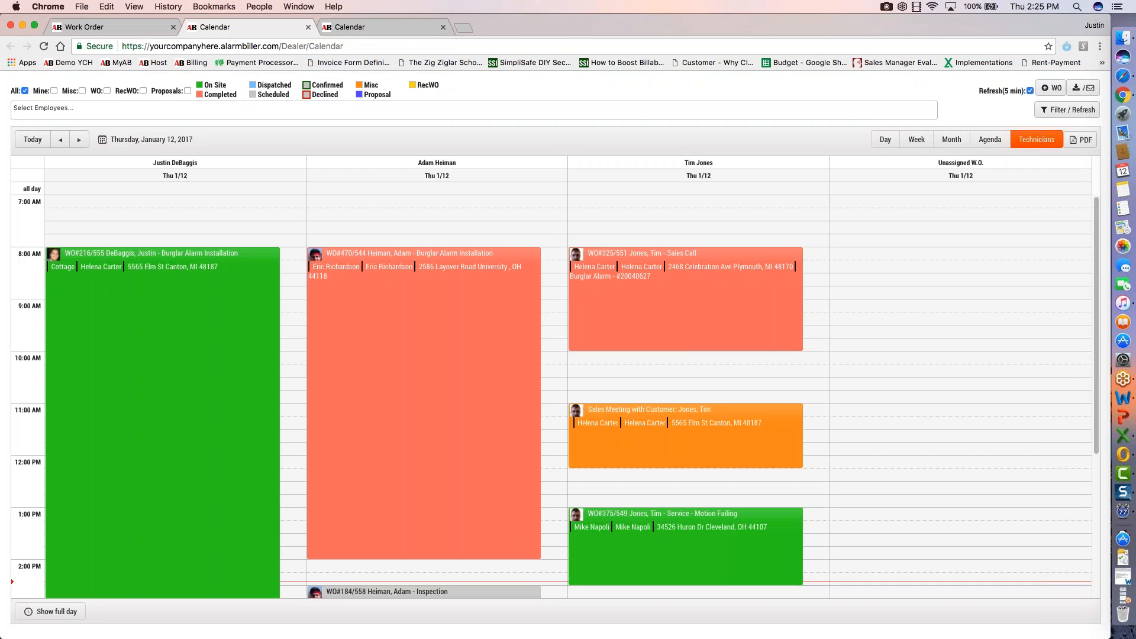
# - Start a calendar event of type Work Order for the third technician on Friday, January 13, 2017 at 8:00 AM
pyautogui.scroll(-2, 715, 333)
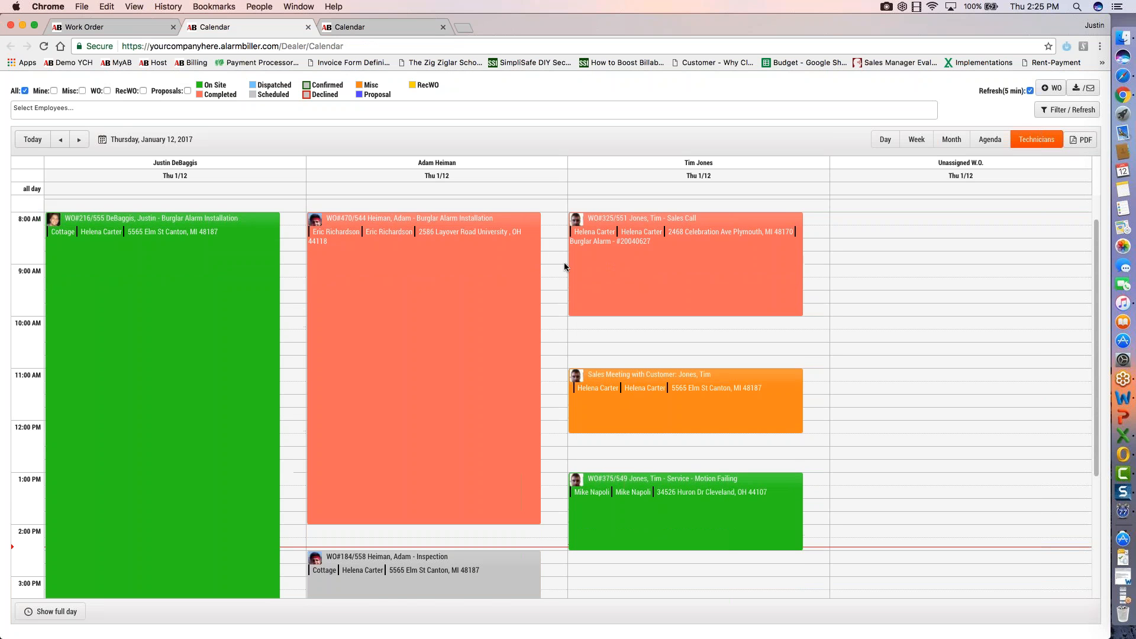
pyautogui.scroll(2, 564, 267)
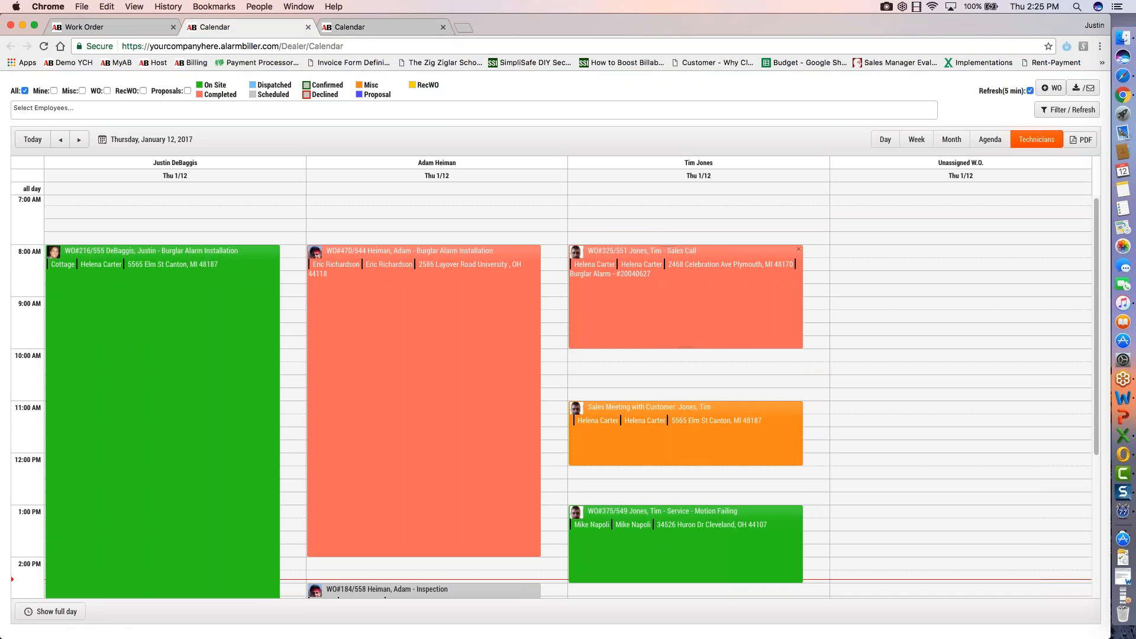
pyautogui.scroll(-5, 564, 355)
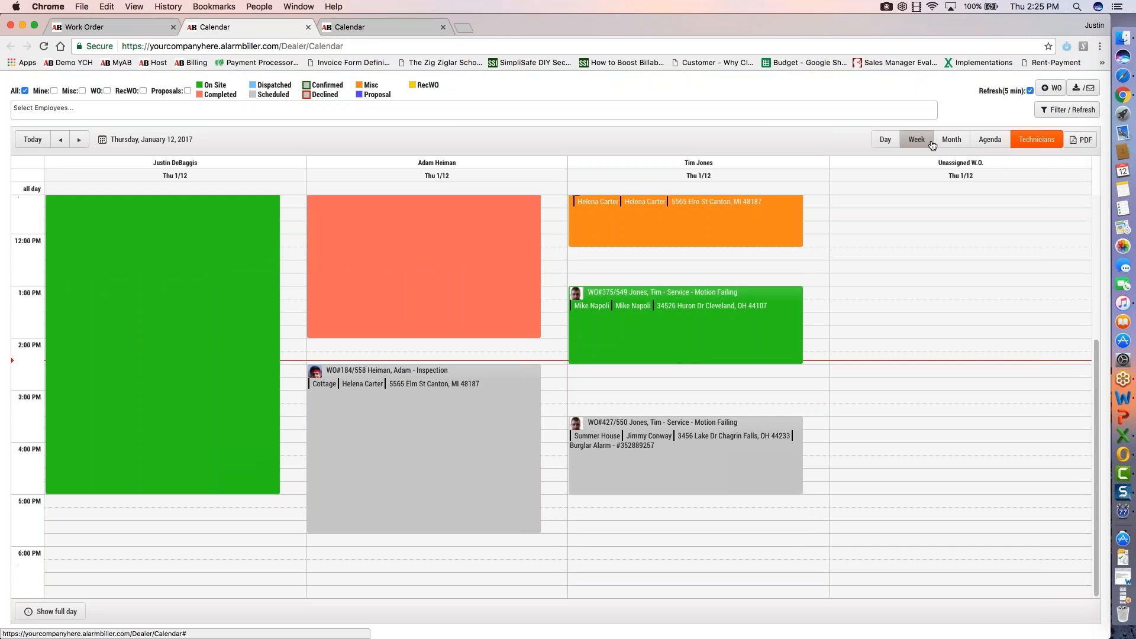
pyautogui.click(84, 140)
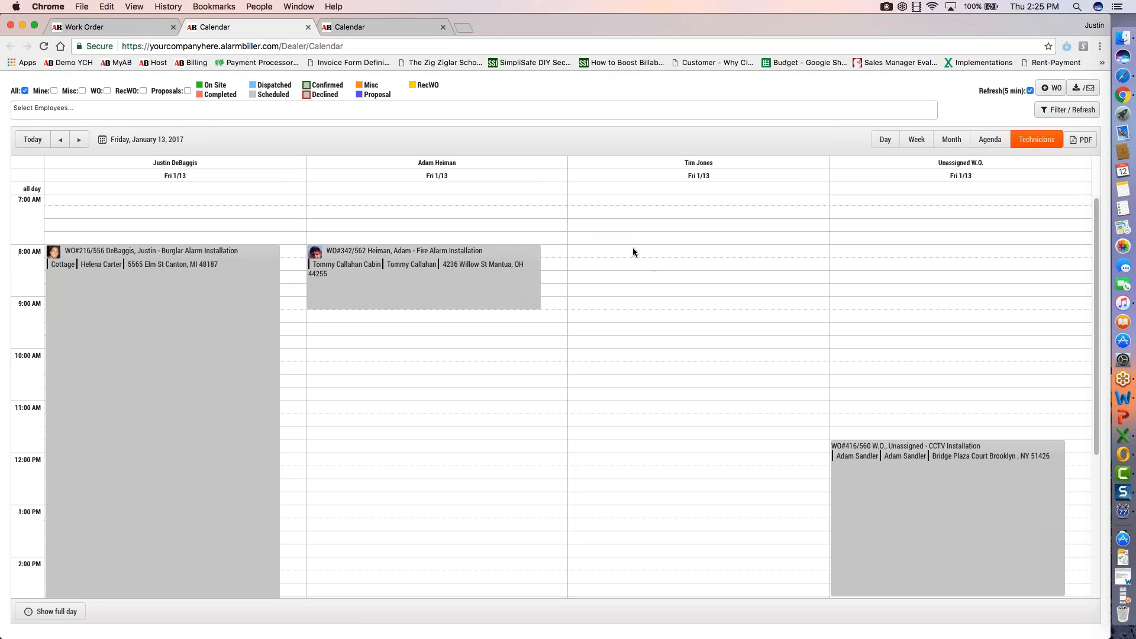
pyautogui.click(634, 249)
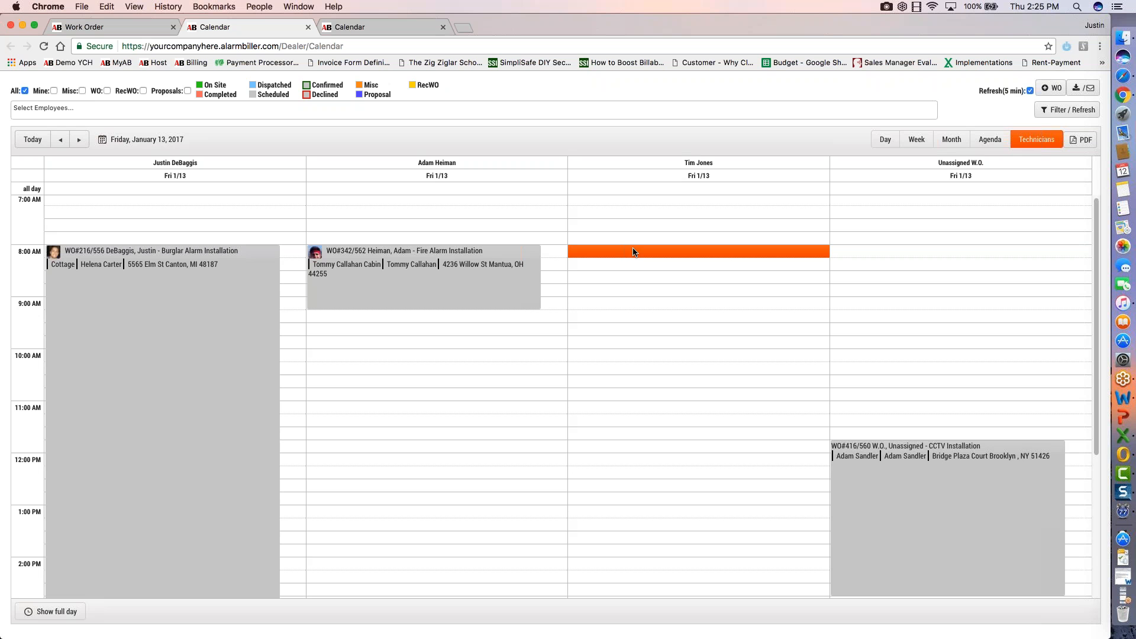
pyautogui.click(633, 252)
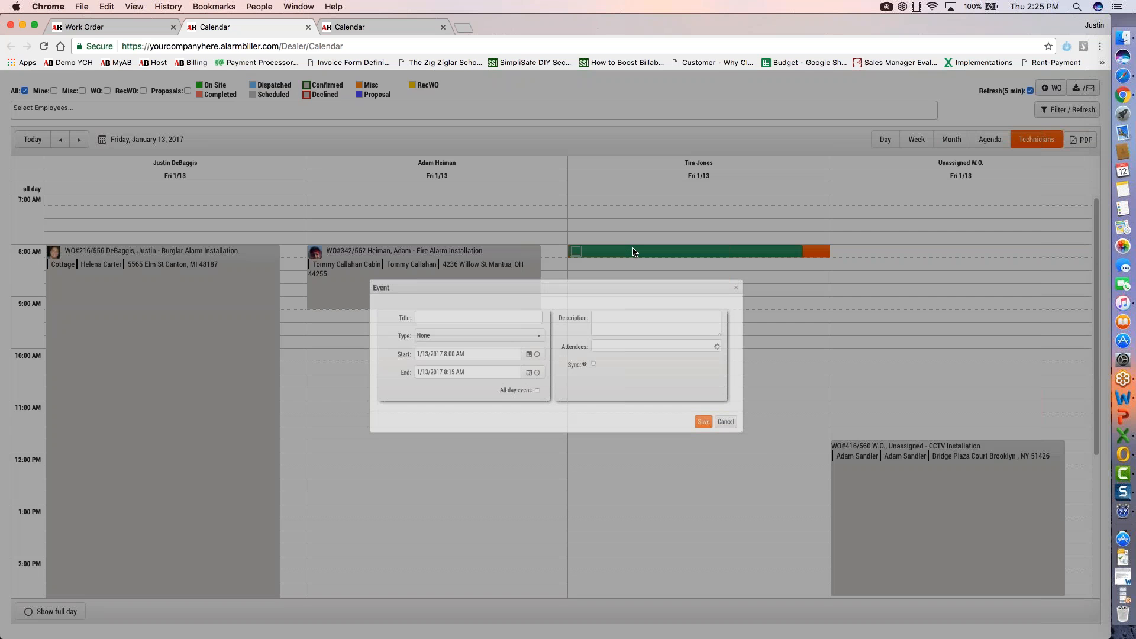
pyautogui.click(509, 325)
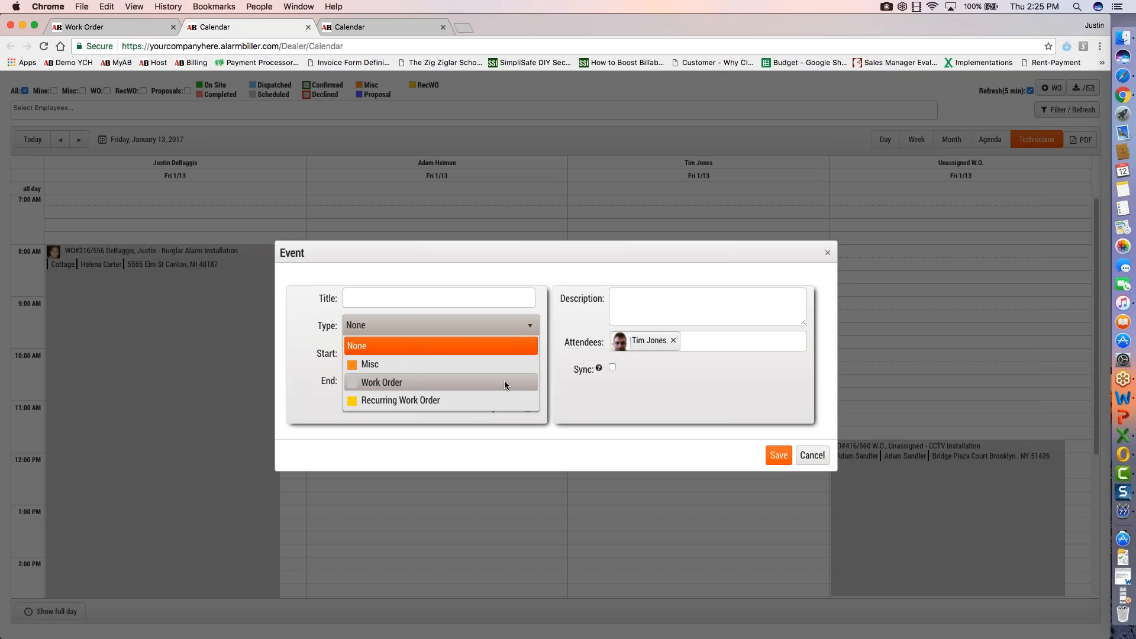
pyautogui.click(504, 382)
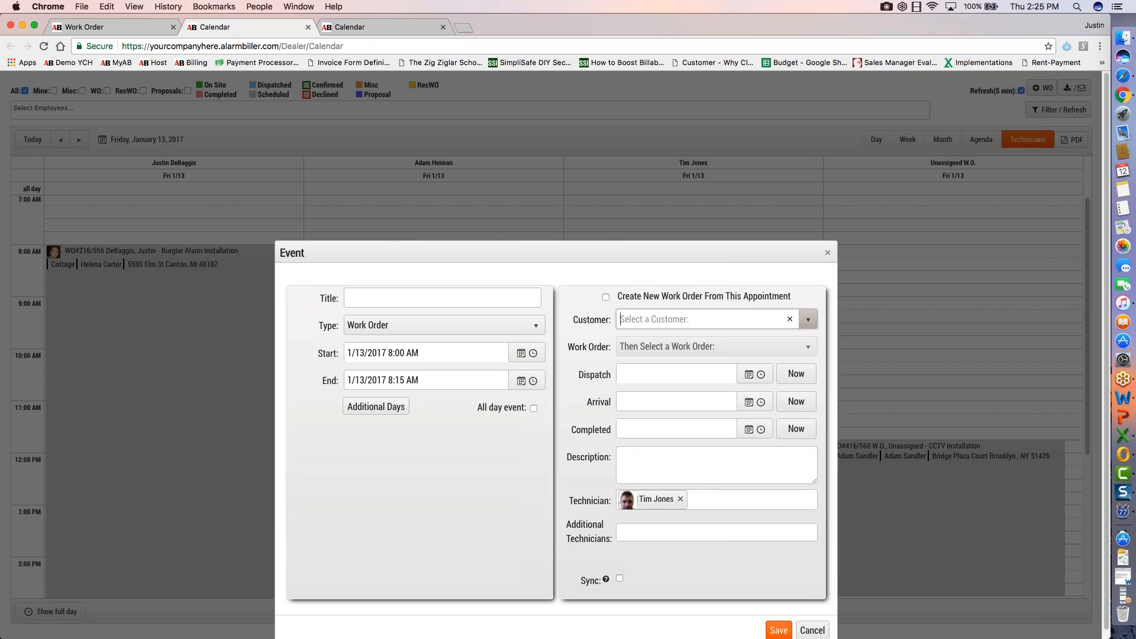
# - Confirm the customer on the work order page and assign that customer and the not-scheduled Service - Motion Failing work order to the event
pyautogui.click(130, 28)
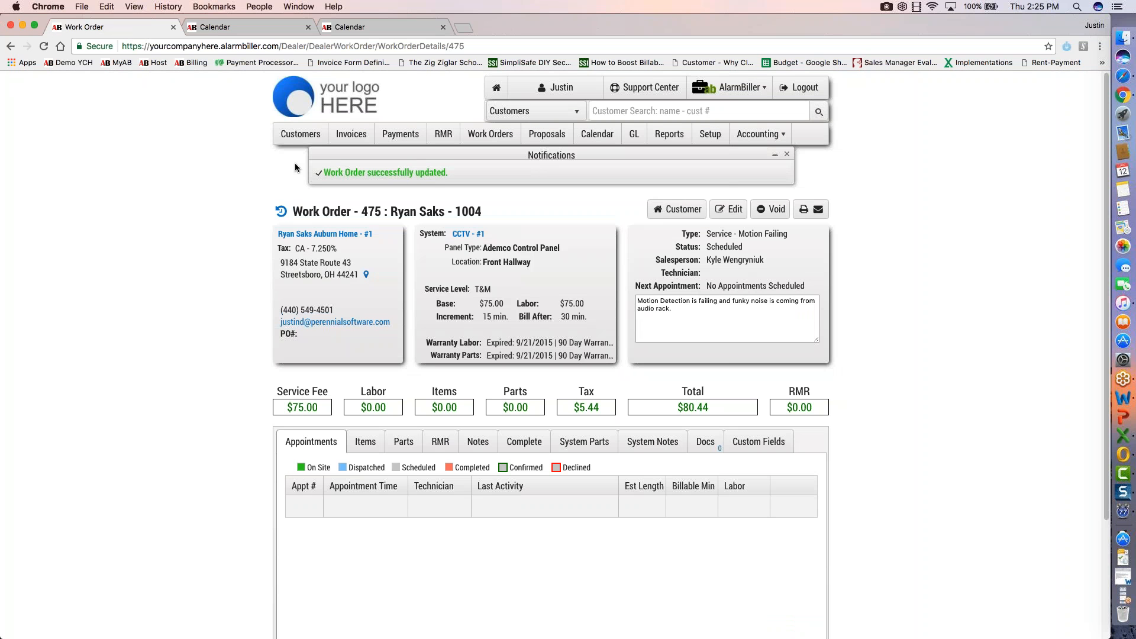
pyautogui.click(231, 26)
pyautogui.write('ryan')
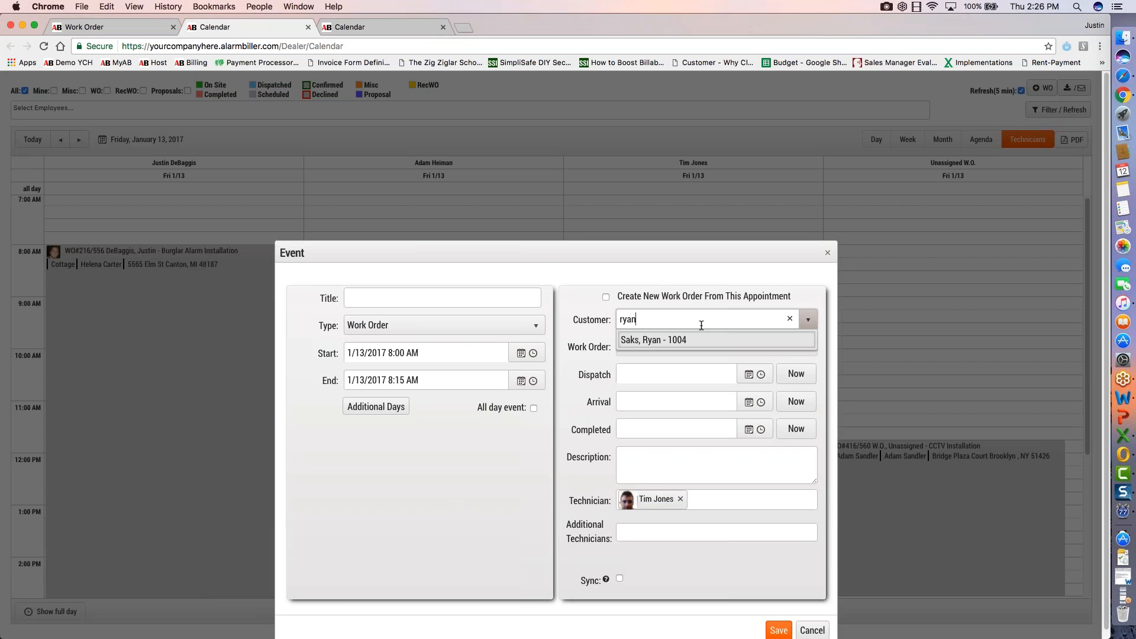
pyautogui.click(681, 340)
pyautogui.click(702, 347)
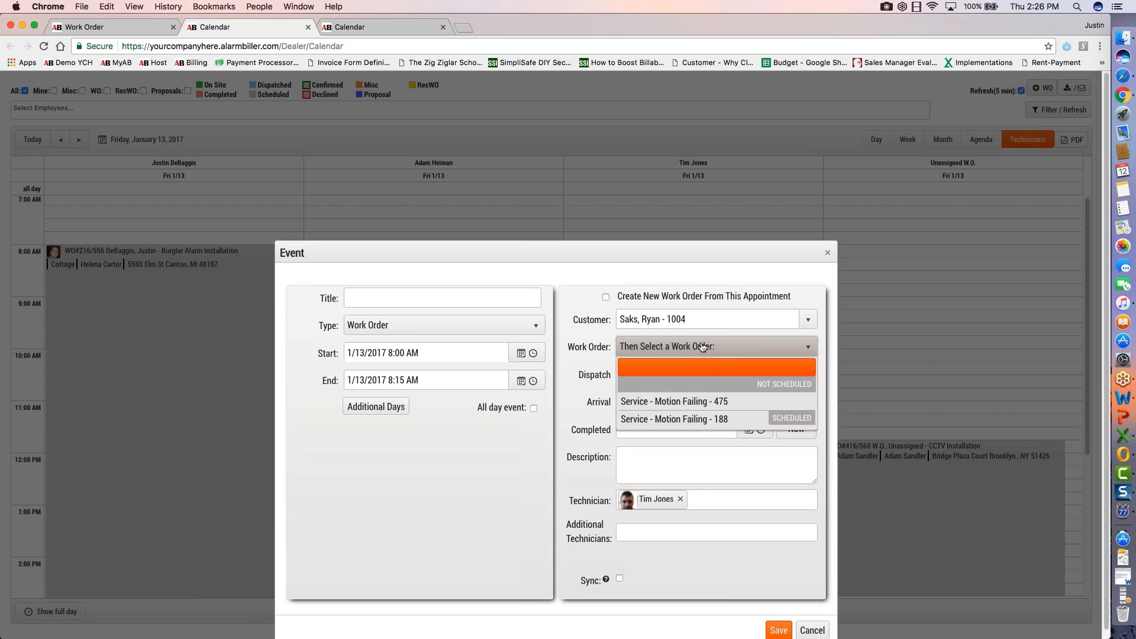
pyautogui.click(703, 401)
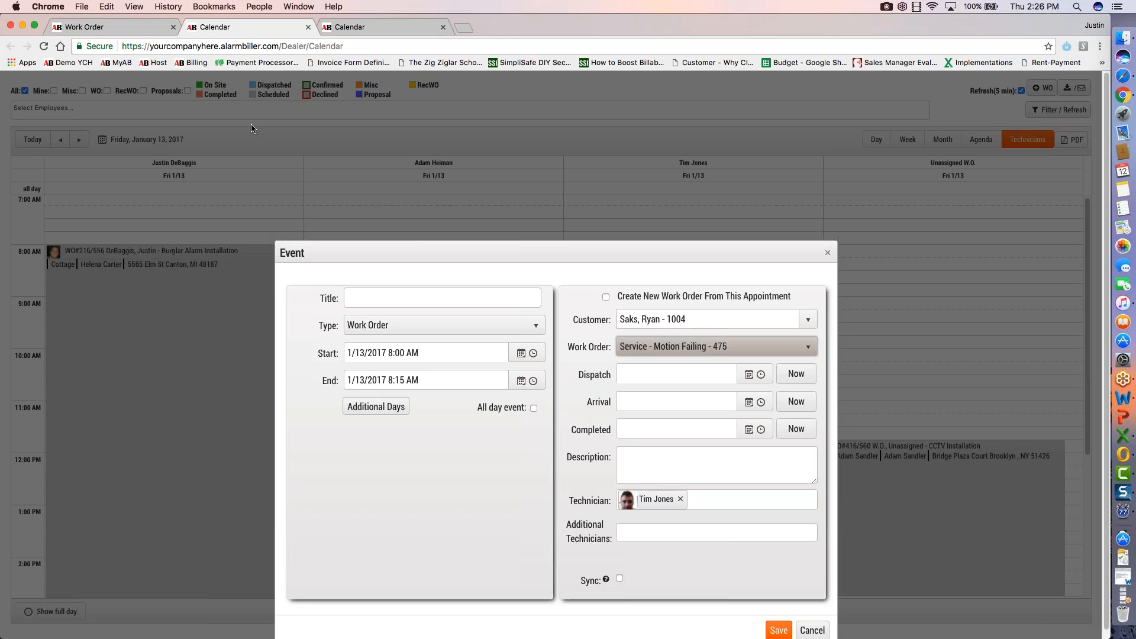
# - Recheck the work order page and save the calendar event without notifying the technician or customer
pyautogui.click(109, 27)
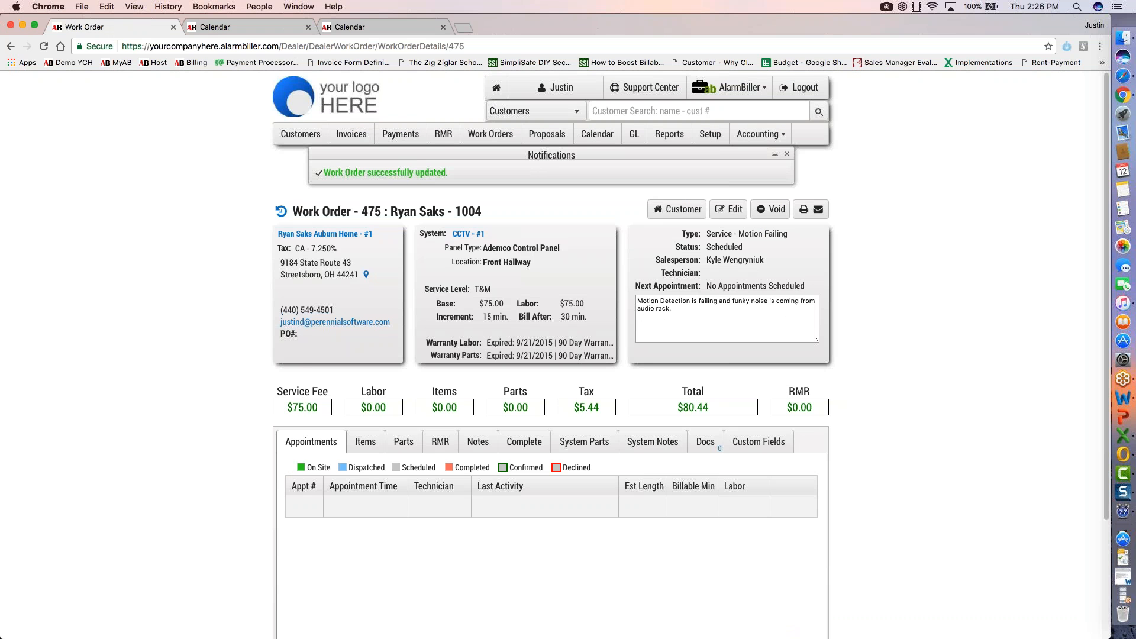
pyautogui.hotkey('ctrl', 'Tab')
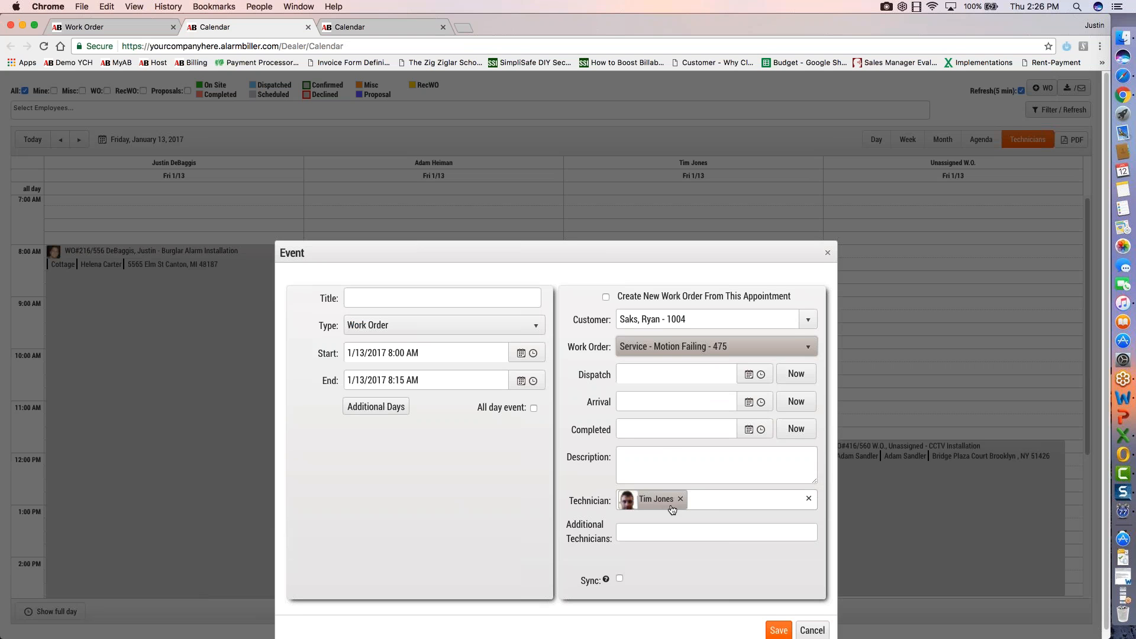
pyautogui.scroll(-1, 669, 485)
pyautogui.click(664, 454)
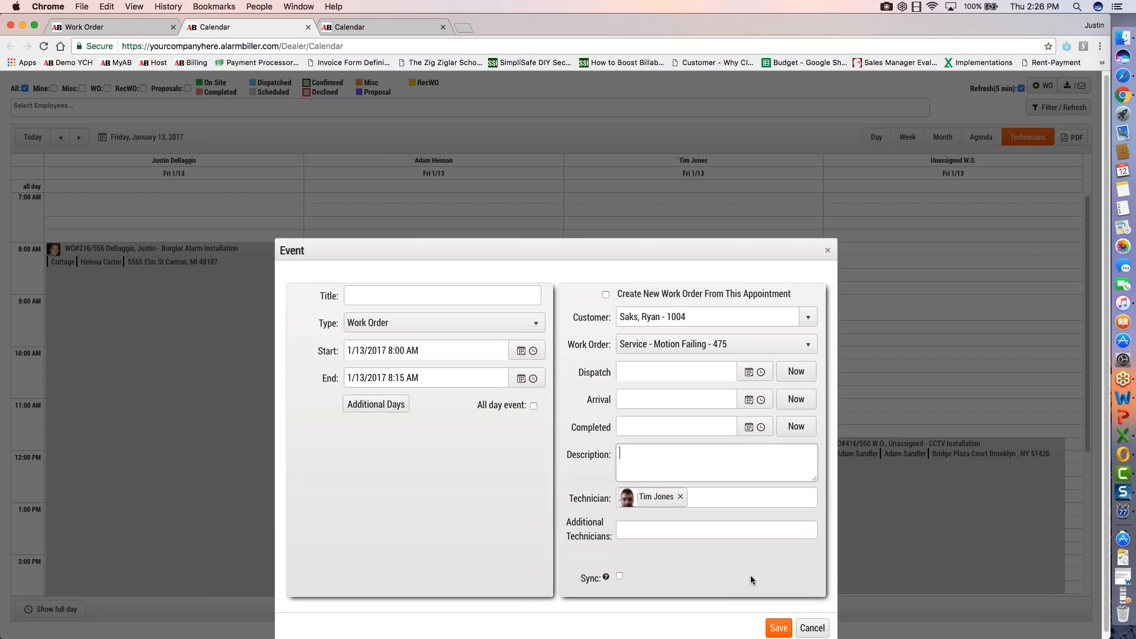
pyautogui.click(777, 630)
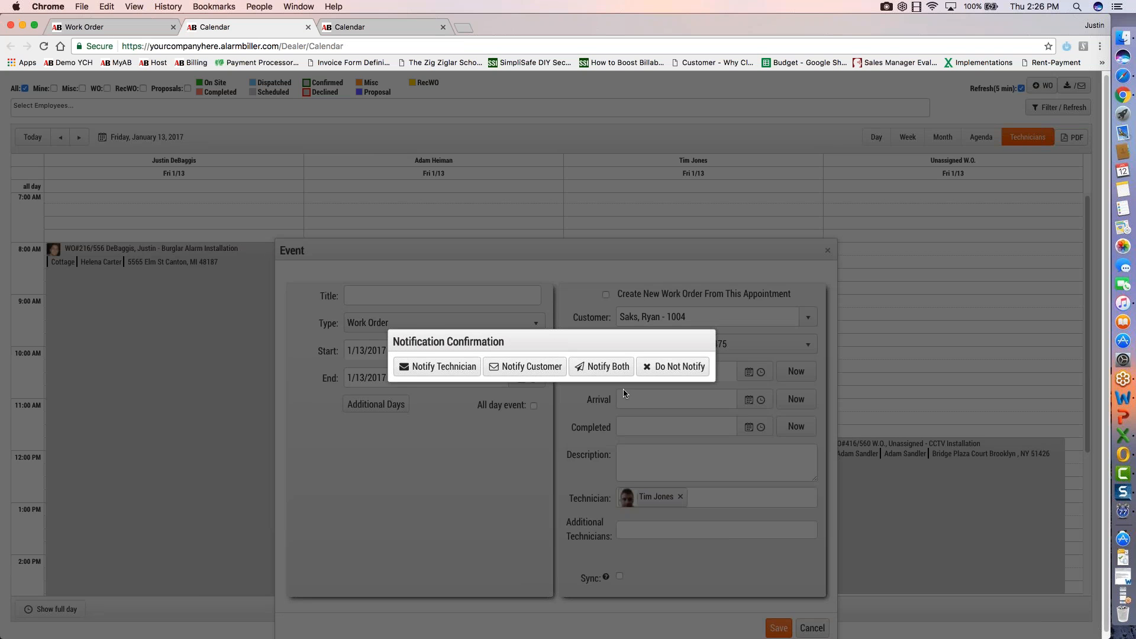
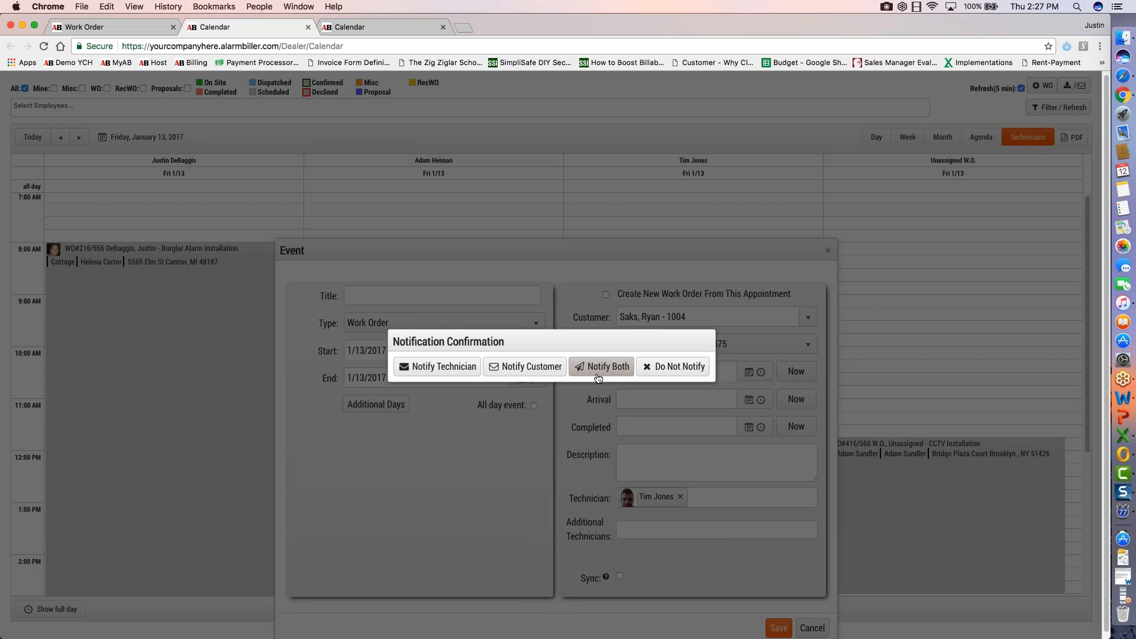
pyautogui.click(655, 373)
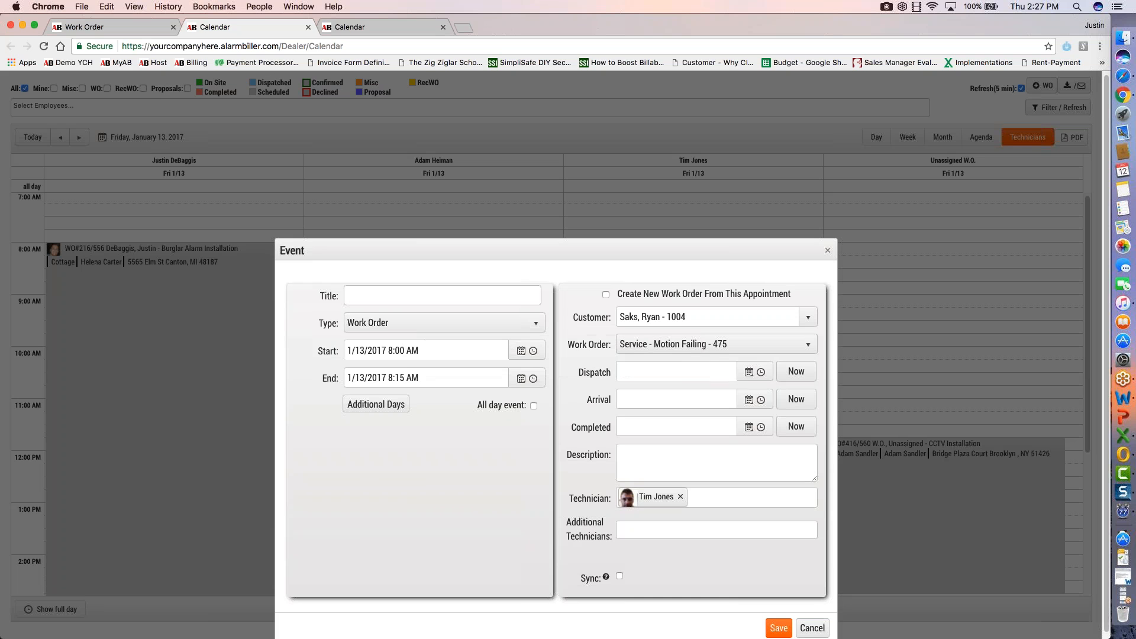
# - Select the new appointment in the third technician's column and reload the work order page to check its appointments
pyautogui.scroll(-1, 755, 396)
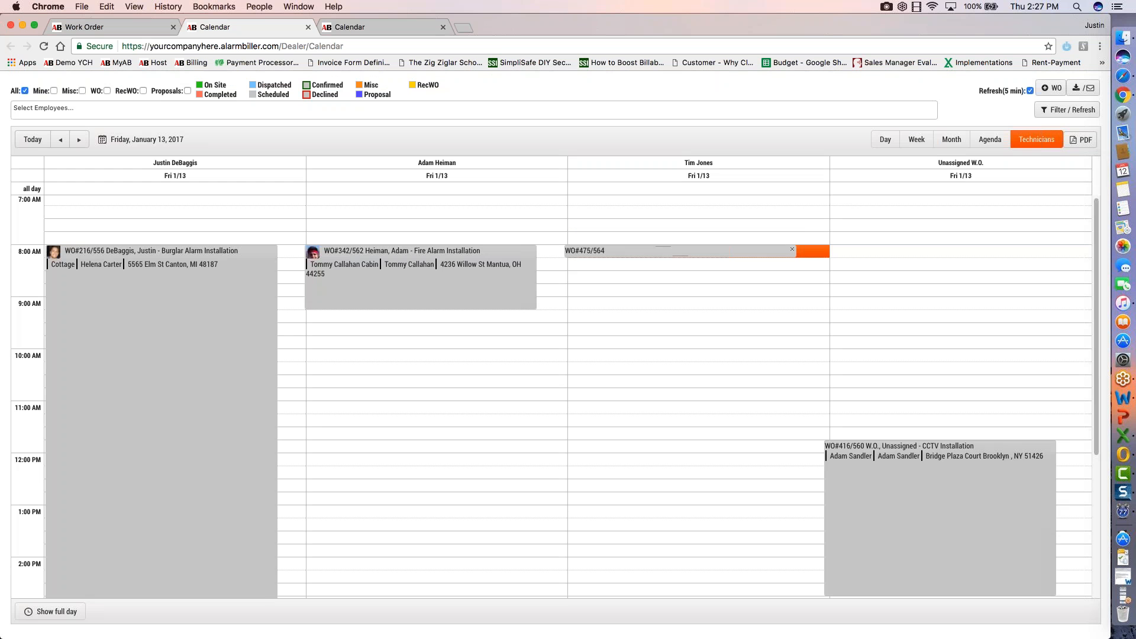
pyautogui.moveTo(655, 264); pyautogui.dragTo(654, 319)
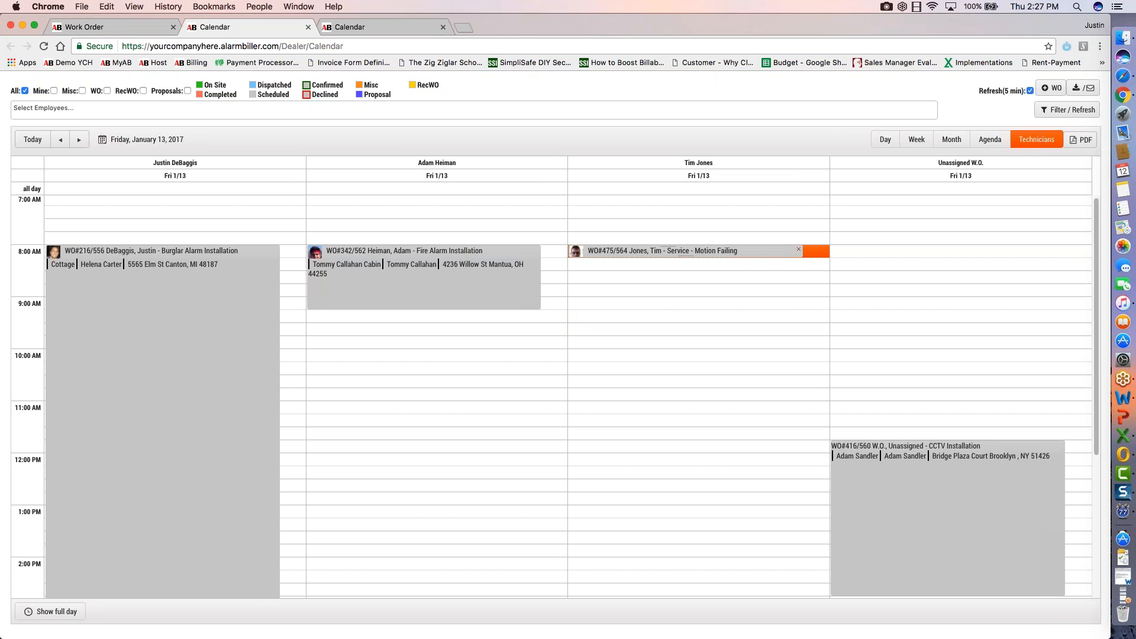
pyautogui.click(645, 255)
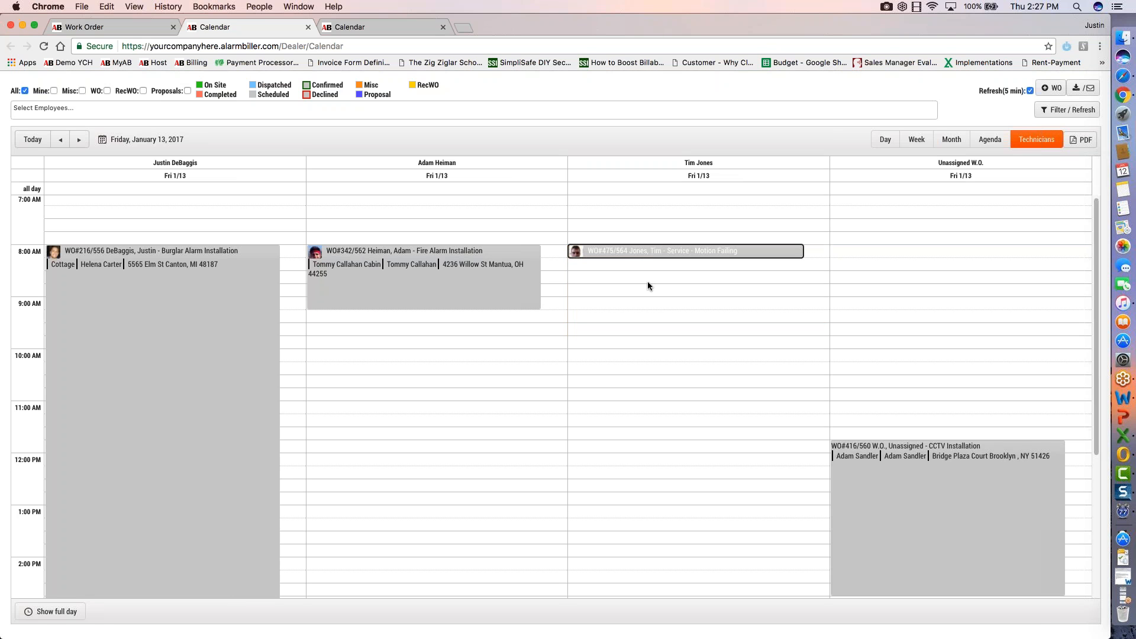
pyautogui.click(112, 27)
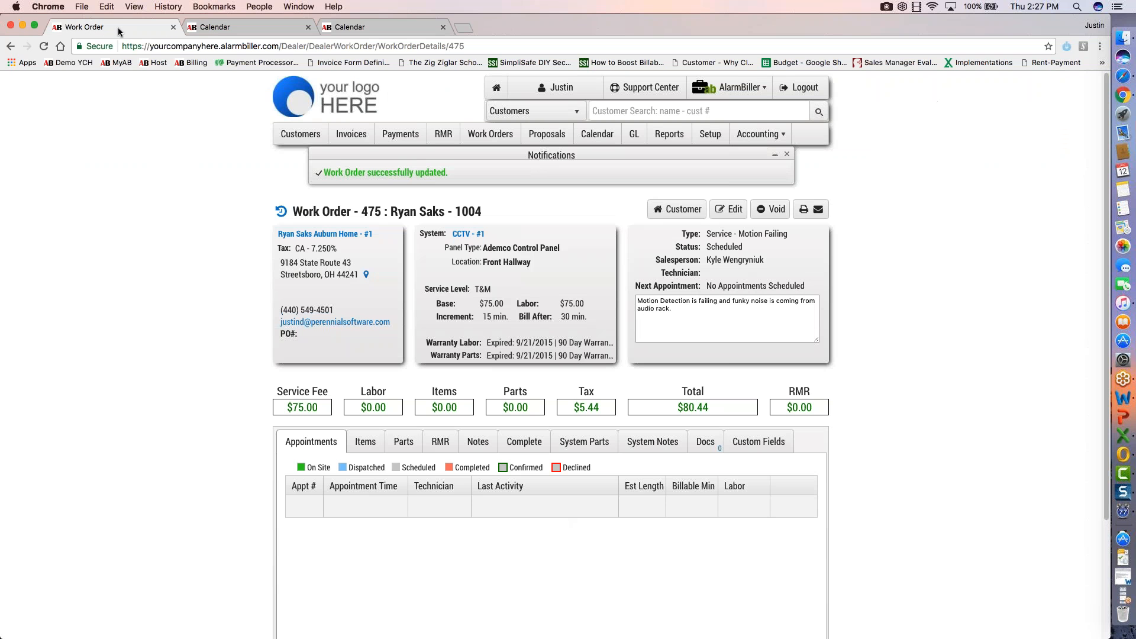
pyautogui.click(44, 46)
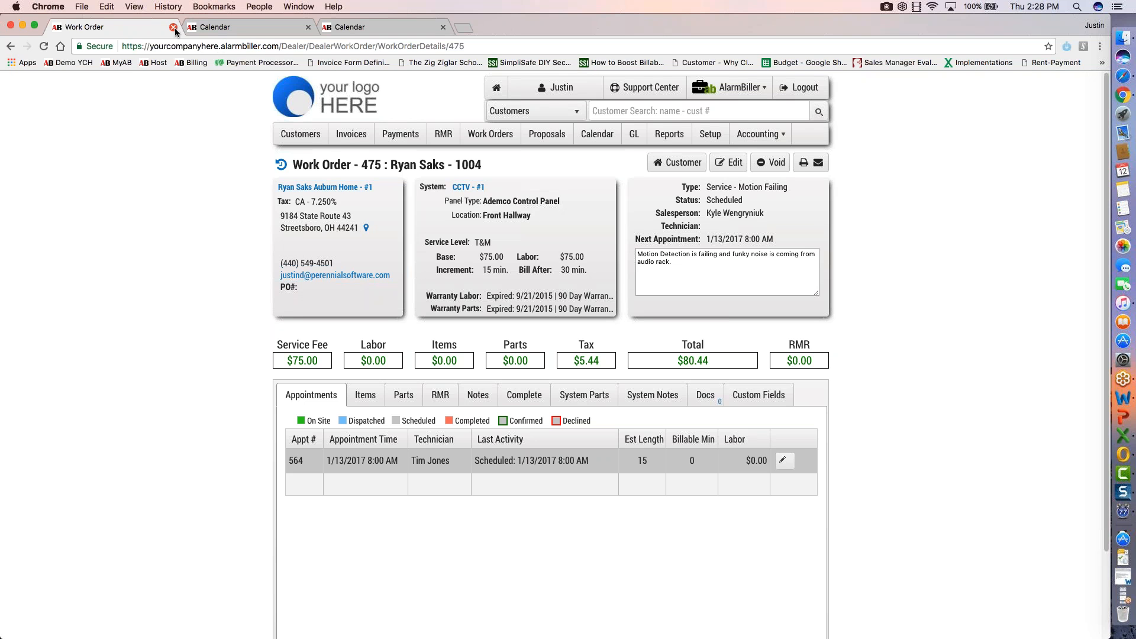
# - Reload the calendar, close the duplicate calendar tab and review the January 12, 2017 schedule by technician
pyautogui.click(234, 29)
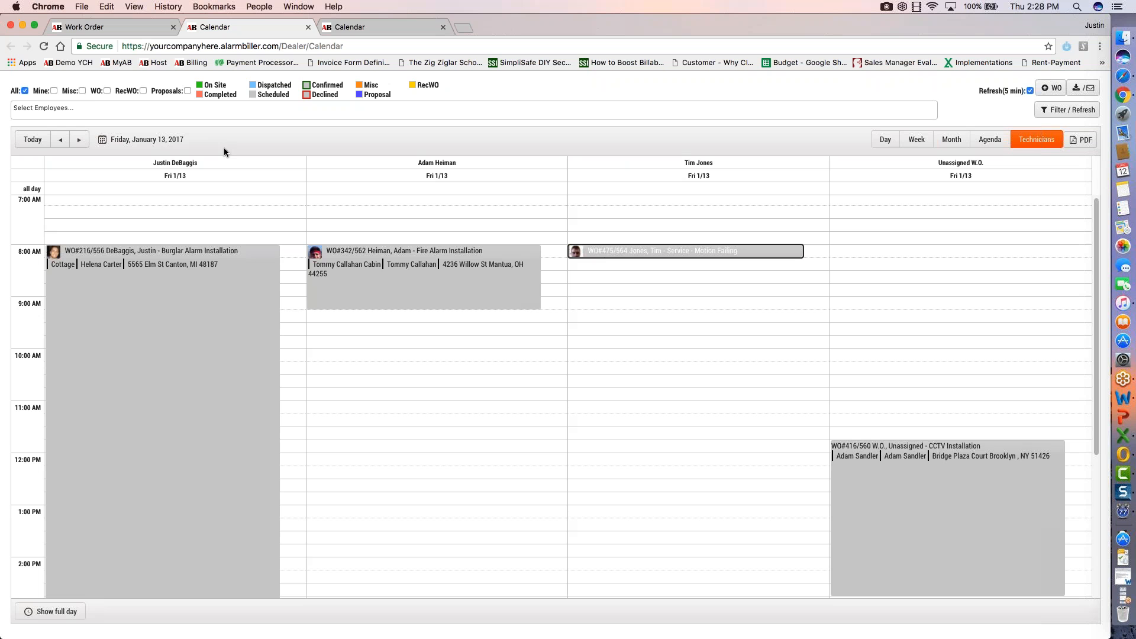
pyautogui.click(43, 47)
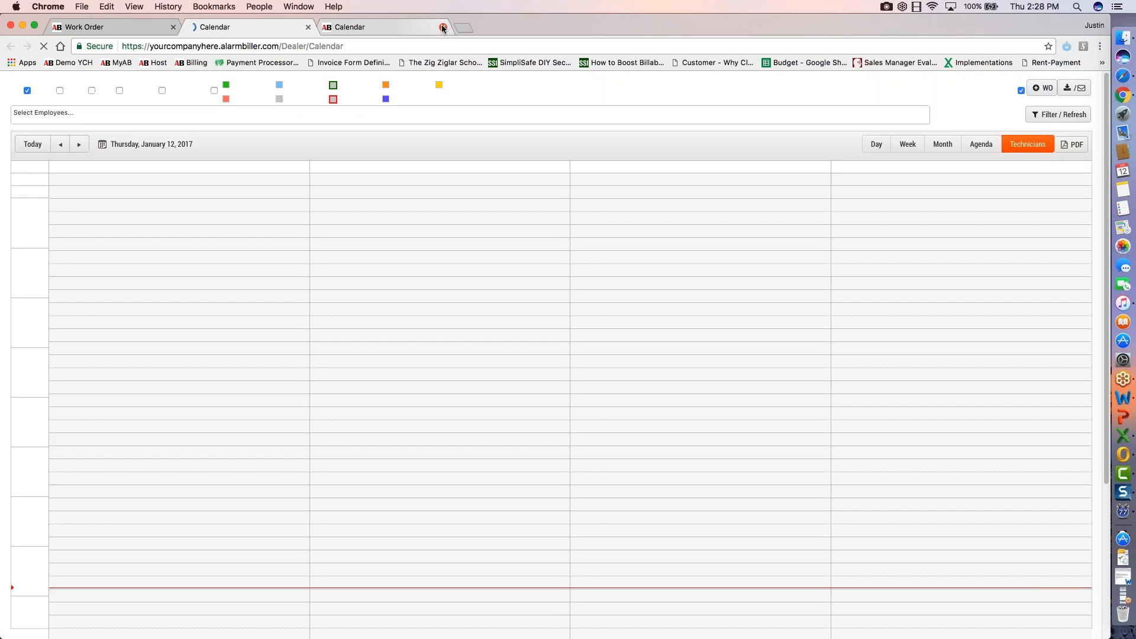
pyautogui.click(443, 28)
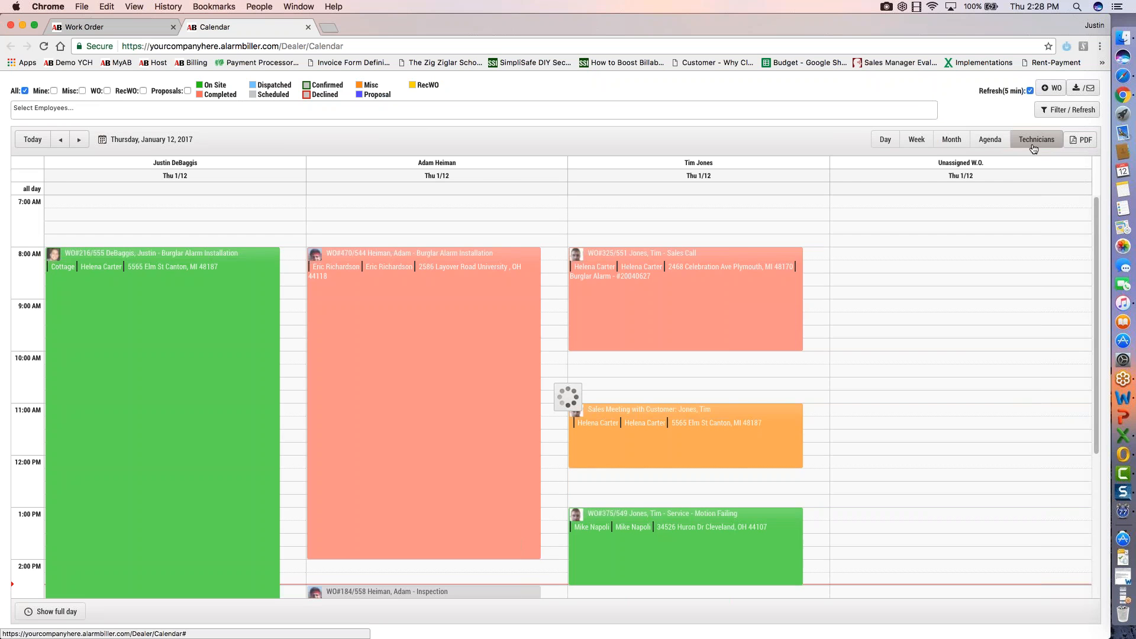
pyautogui.click(1033, 142)
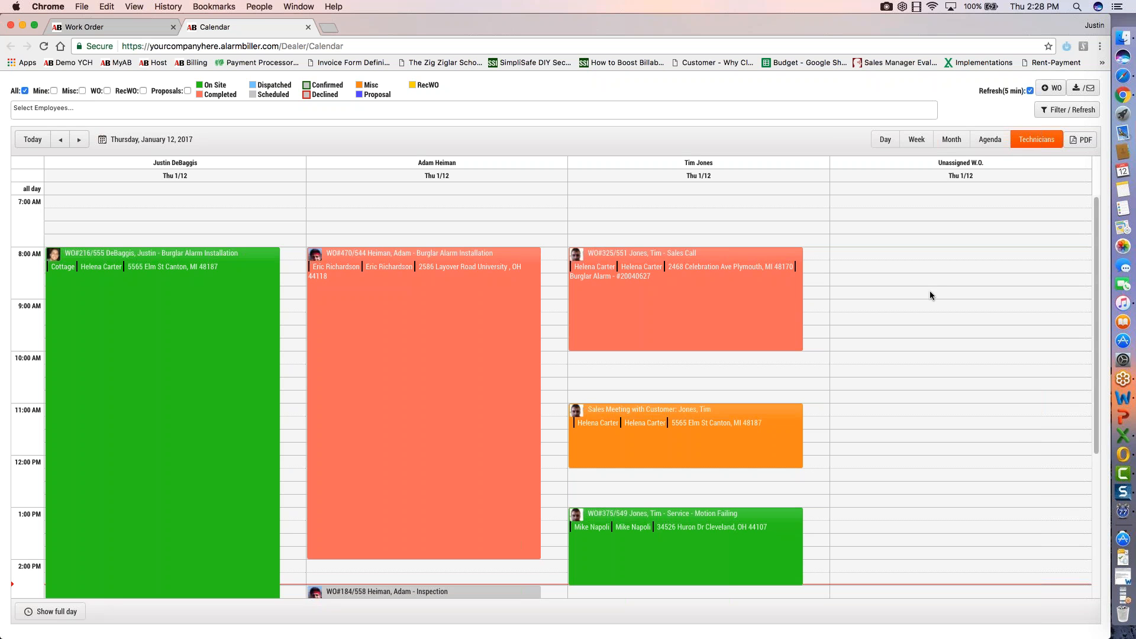
pyautogui.scroll(-1, 929, 292)
pyautogui.scroll(-3, 929, 293)
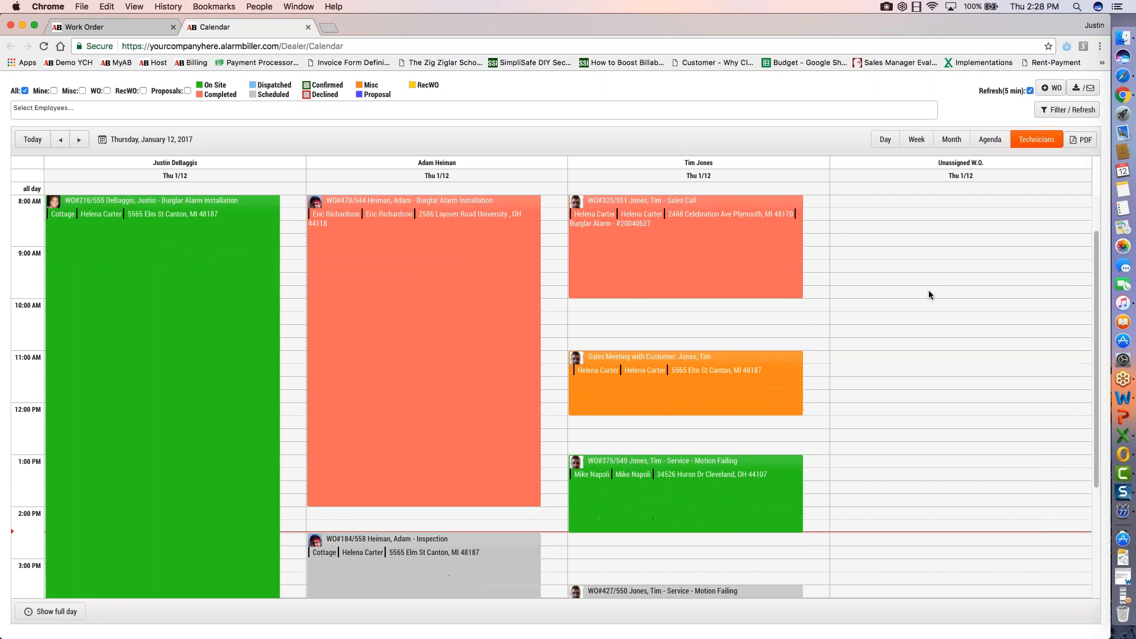
pyautogui.scroll(4, 899, 281)
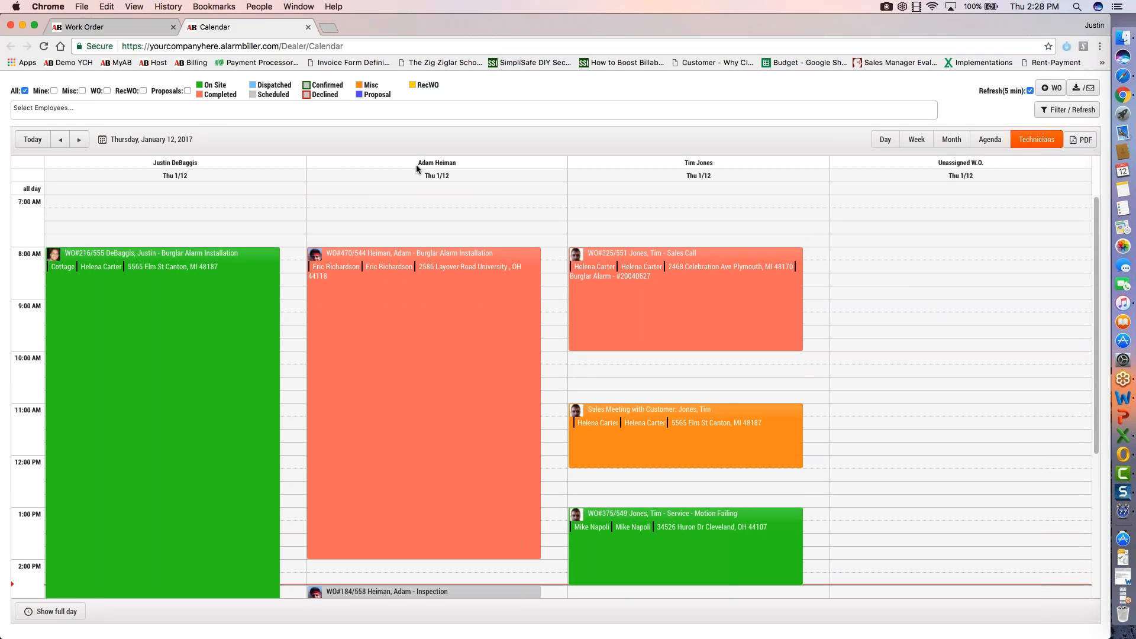
# - Compare the calendar's week, agenda and day views and return to the technicians view
pyautogui.click(913, 142)
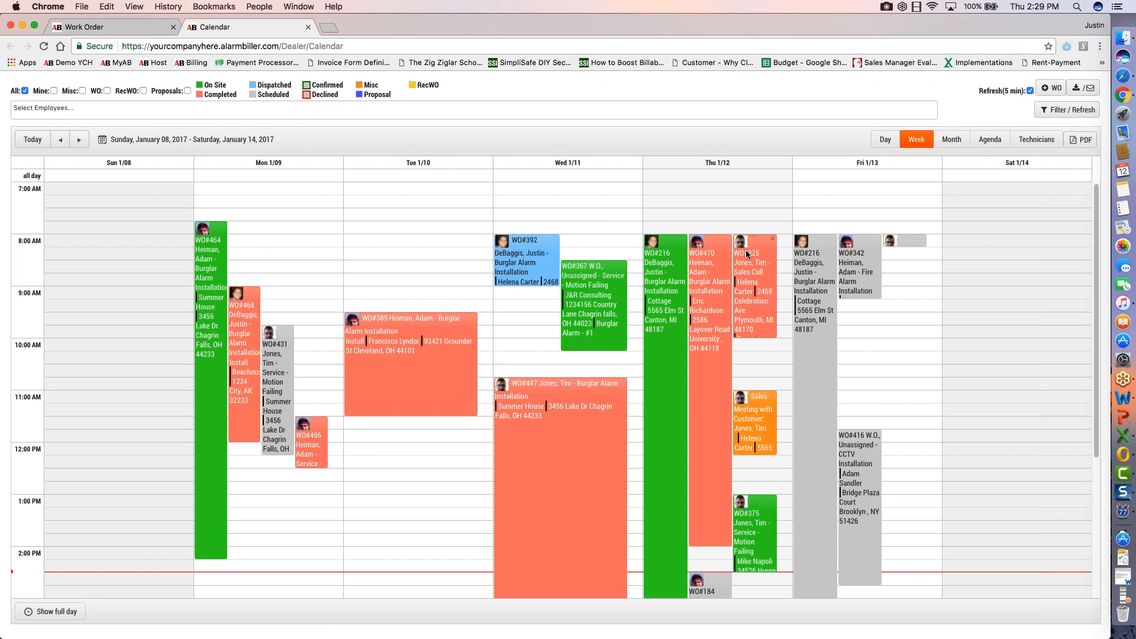
pyautogui.click(984, 148)
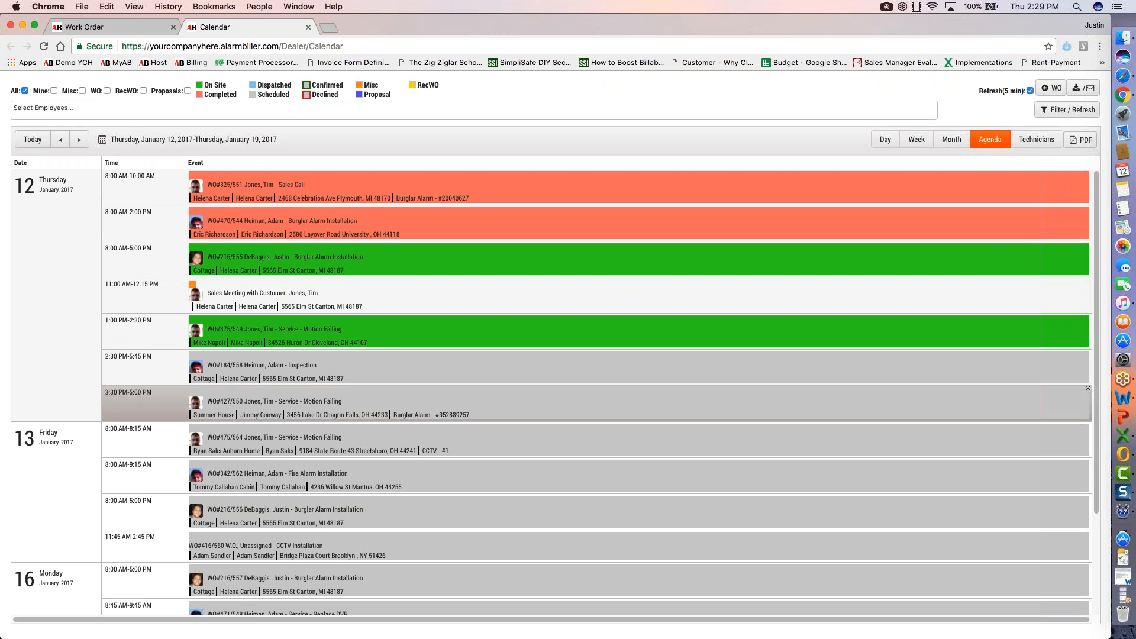
pyautogui.click(887, 142)
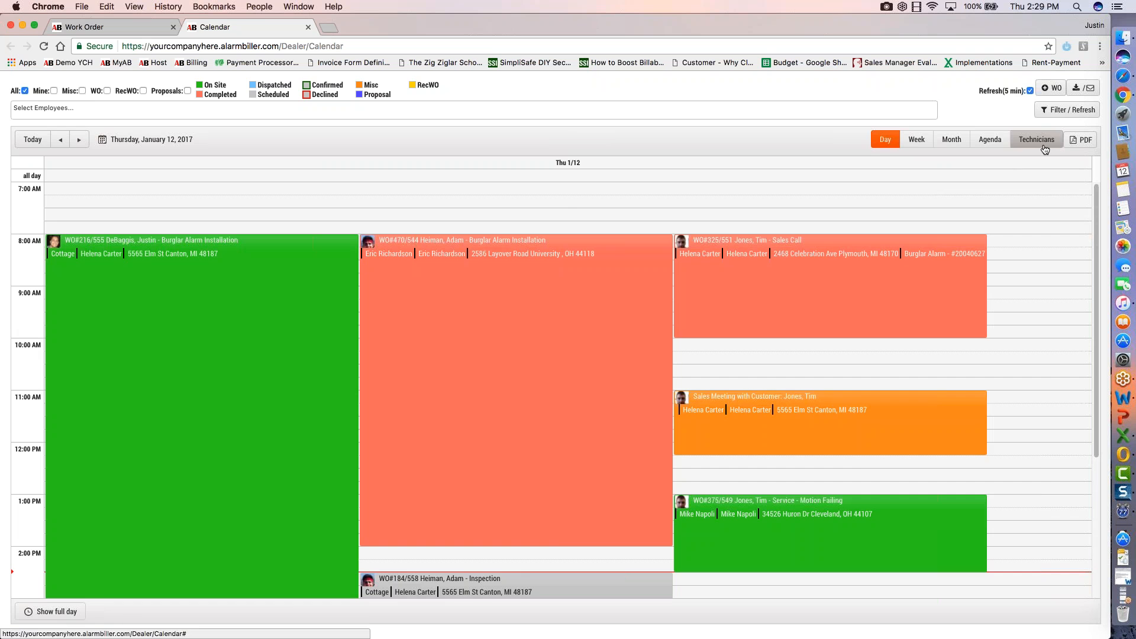
pyautogui.click(1037, 141)
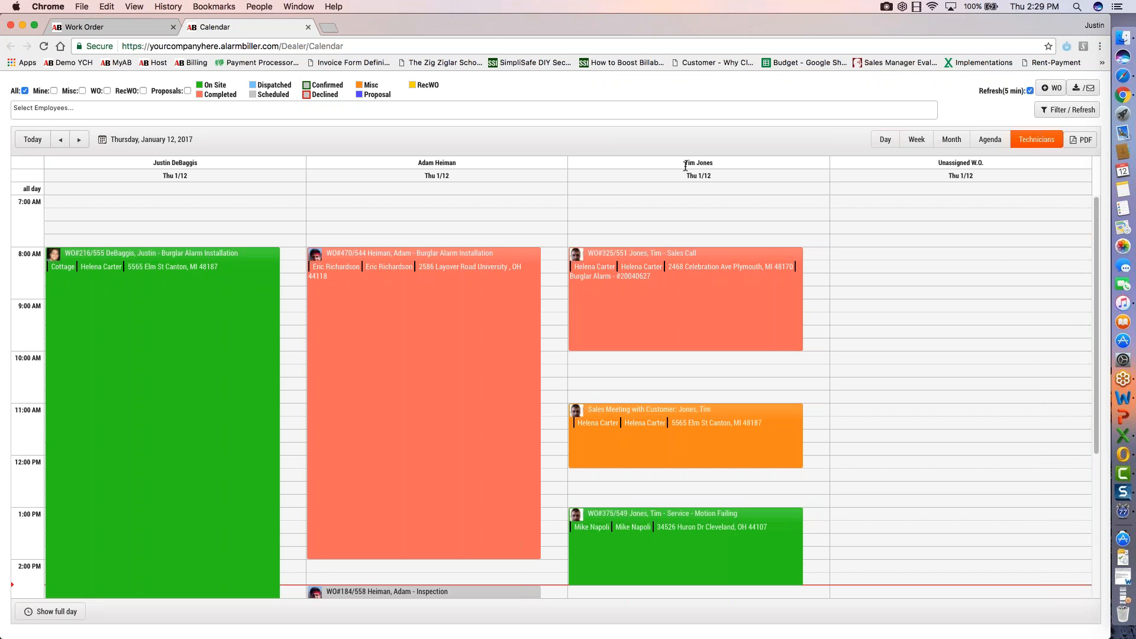
# - Filter the calendar to the technicians in the first two columns and show their appointments by week
pyautogui.click(39, 110)
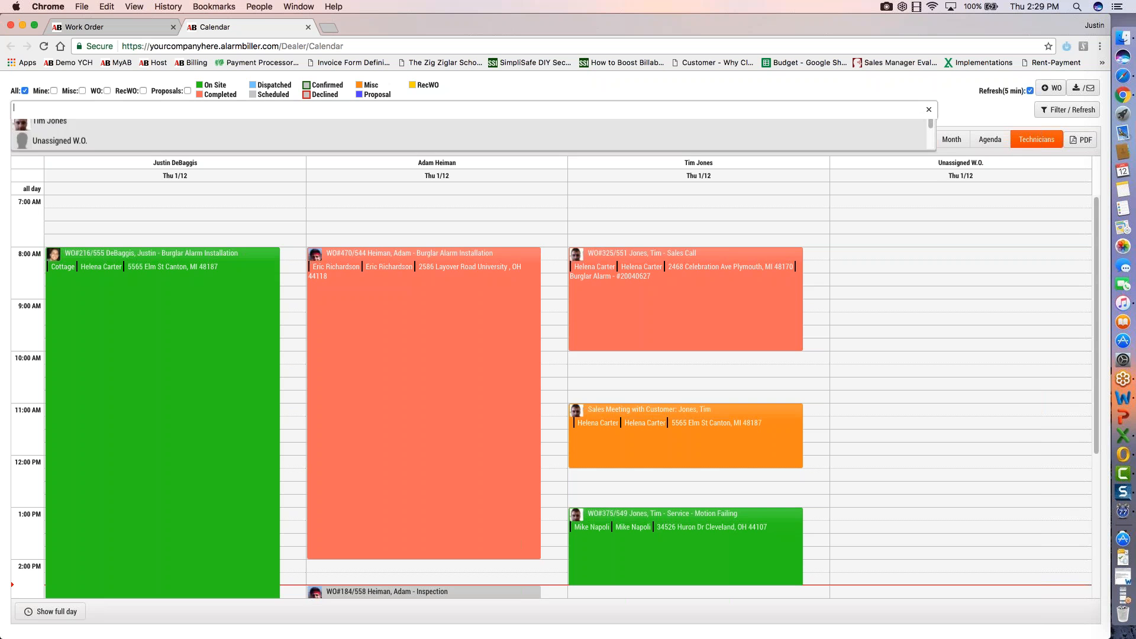
pyautogui.click(61, 148)
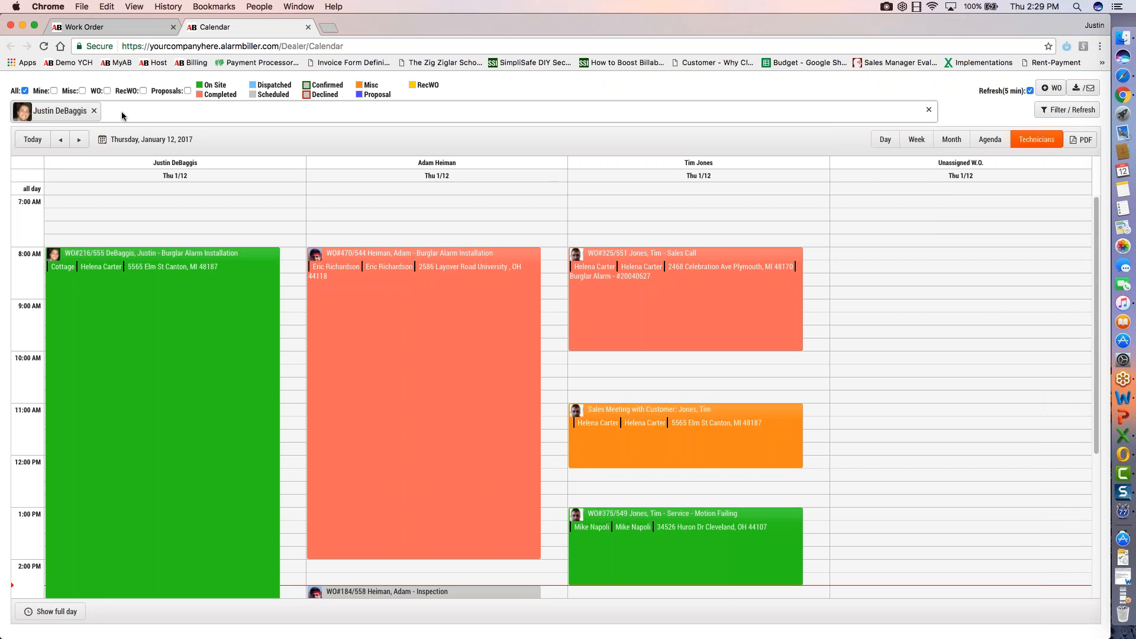
pyautogui.click(122, 111)
pyautogui.click(127, 188)
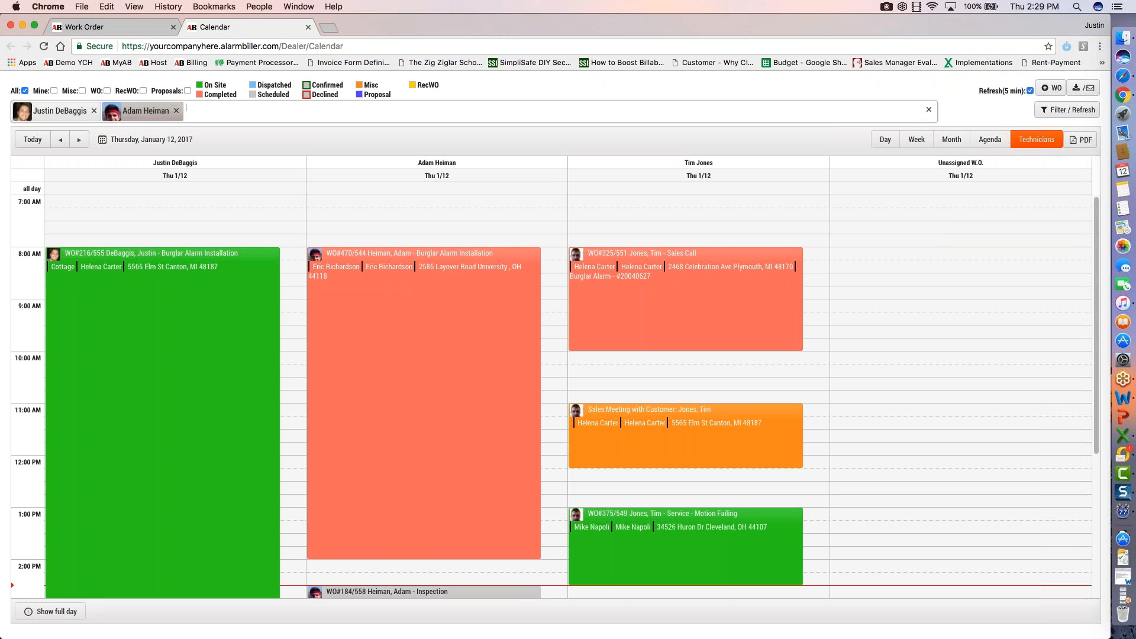
pyautogui.click(921, 142)
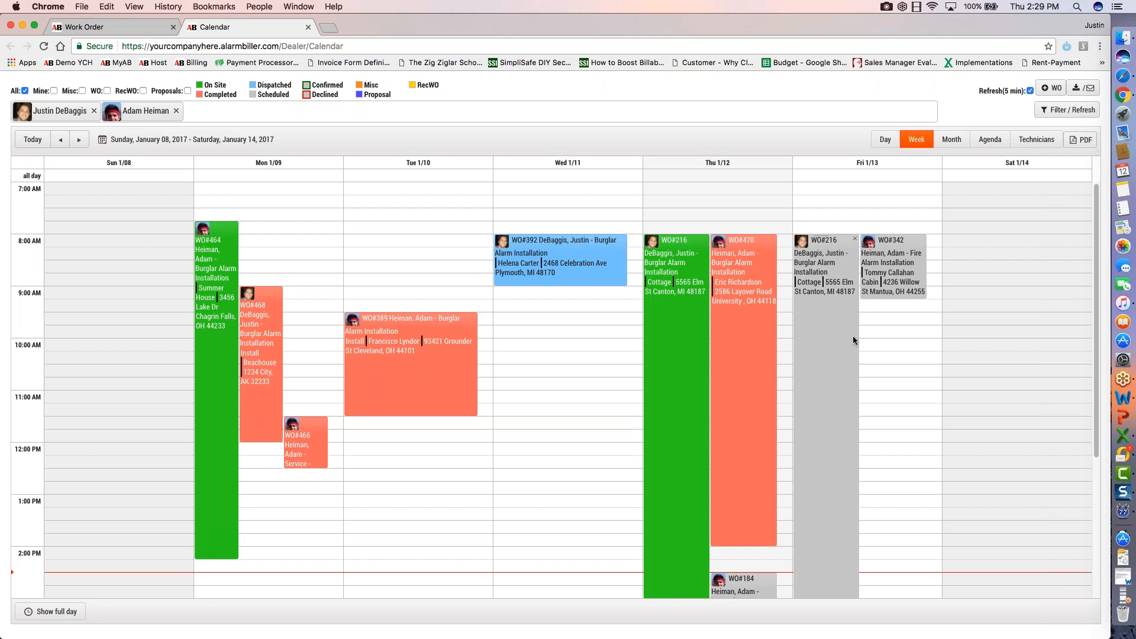
pyautogui.scroll(-1, 851, 360)
pyautogui.scroll(1, 850, 360)
# - Add the third technician to the employee filter and refresh the weekly calendar
pyautogui.click(218, 116)
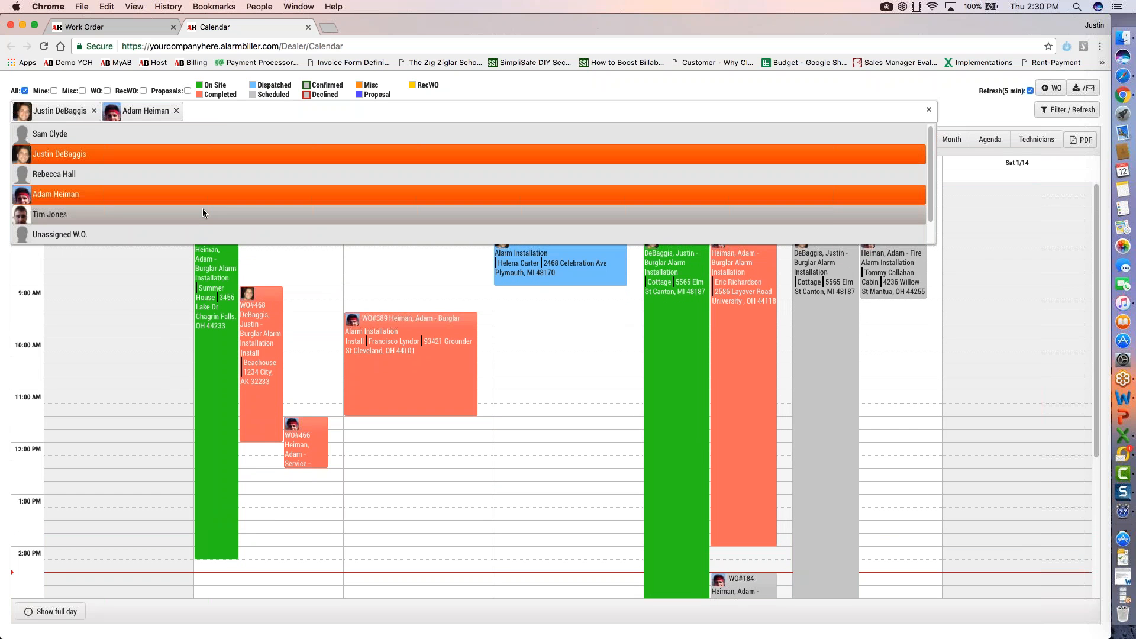
pyautogui.click(203, 213)
pyautogui.click(1049, 114)
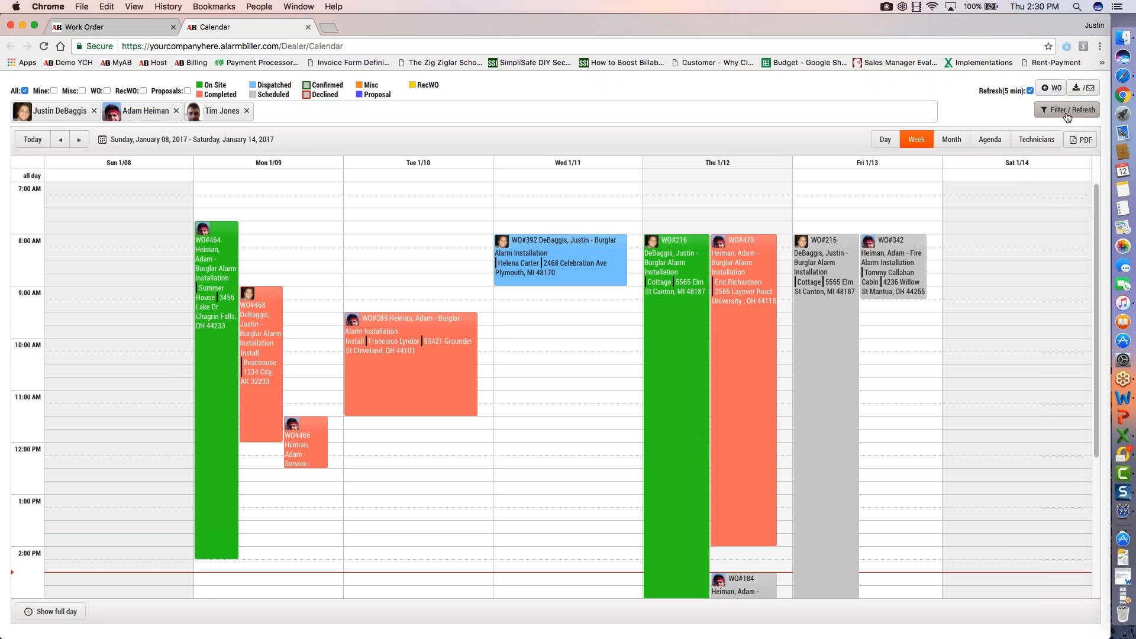
pyautogui.click(1068, 112)
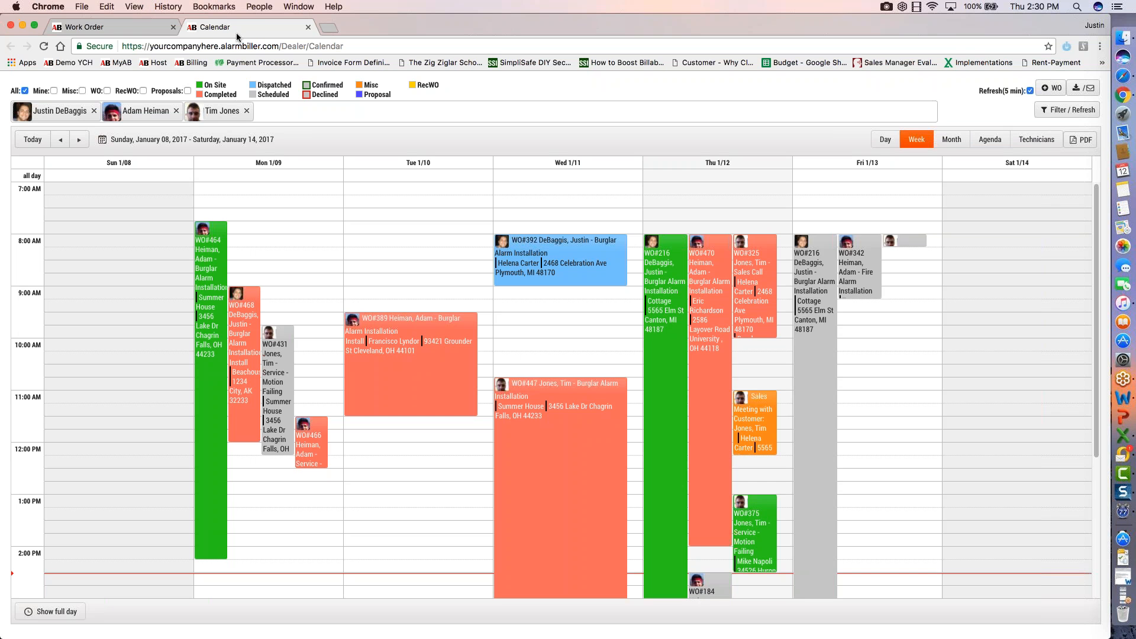
# - View the open work orders list in the other browser tab and return to the calendar
pyautogui.click(142, 29)
pyautogui.click(490, 134)
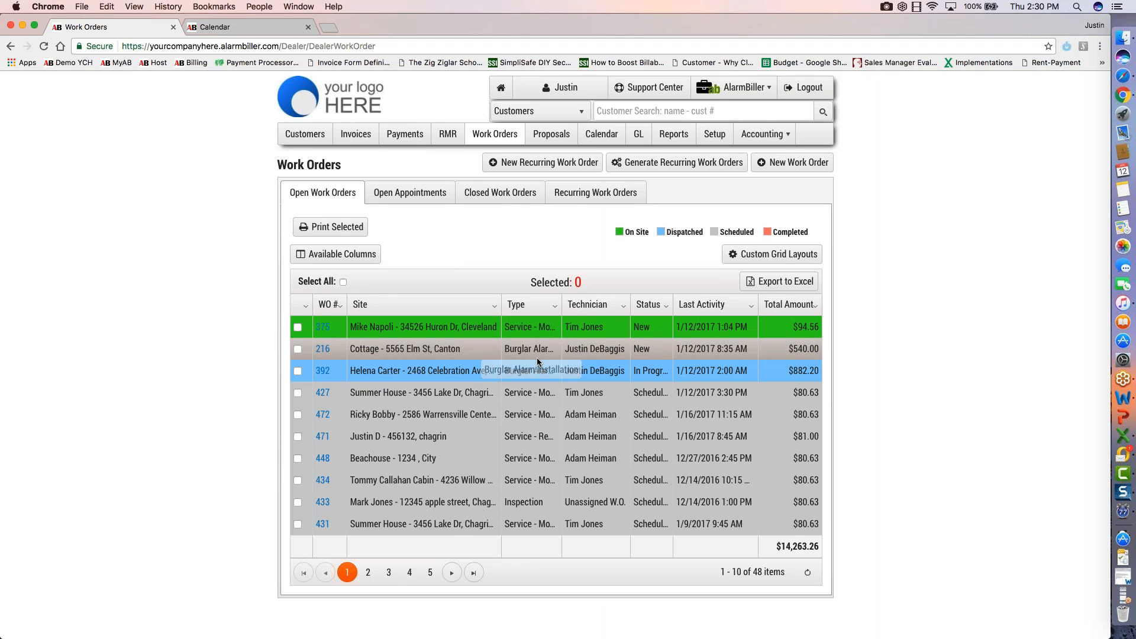
pyautogui.click(238, 27)
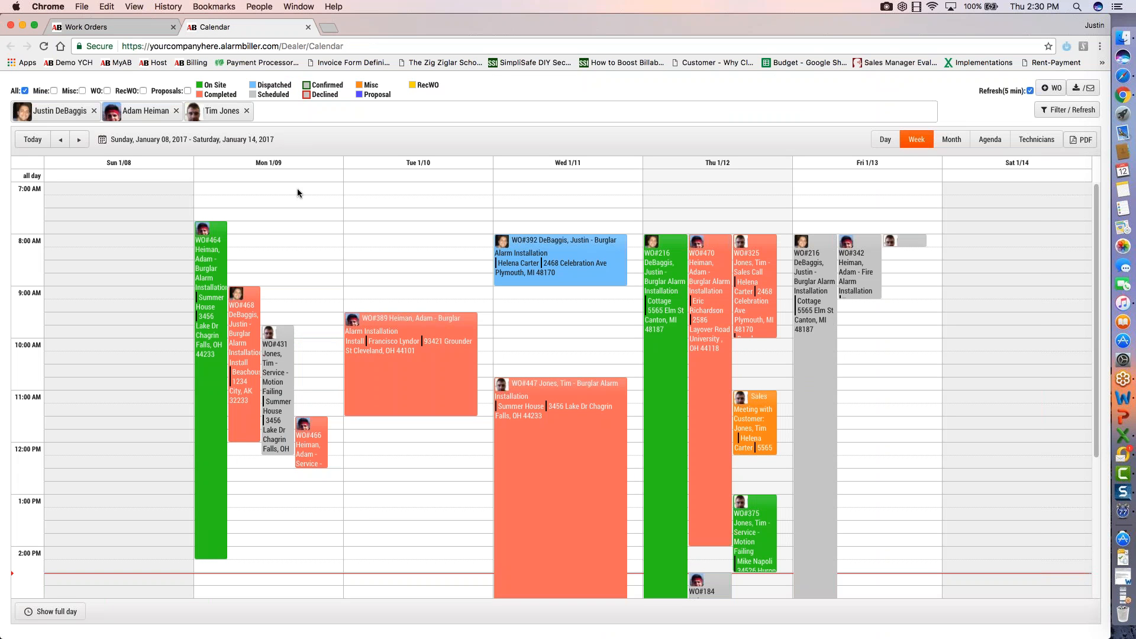
# - Remove all technicians from the employee filter and show every technician's schedule for today in the technicians view
pyautogui.click(247, 111)
pyautogui.click(176, 111)
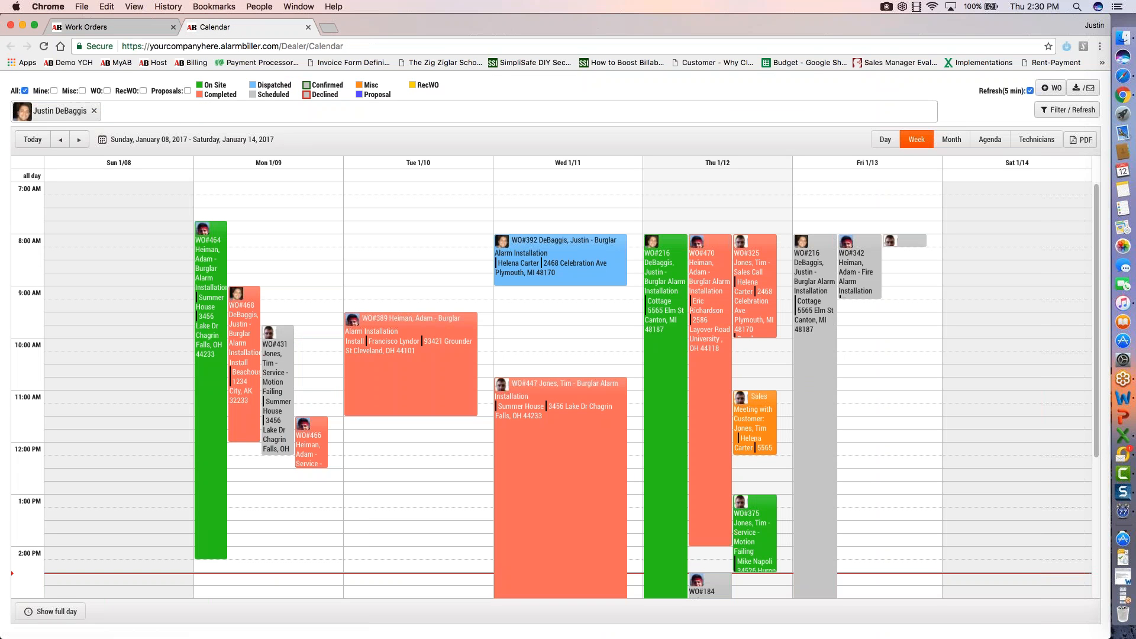
pyautogui.click(1036, 139)
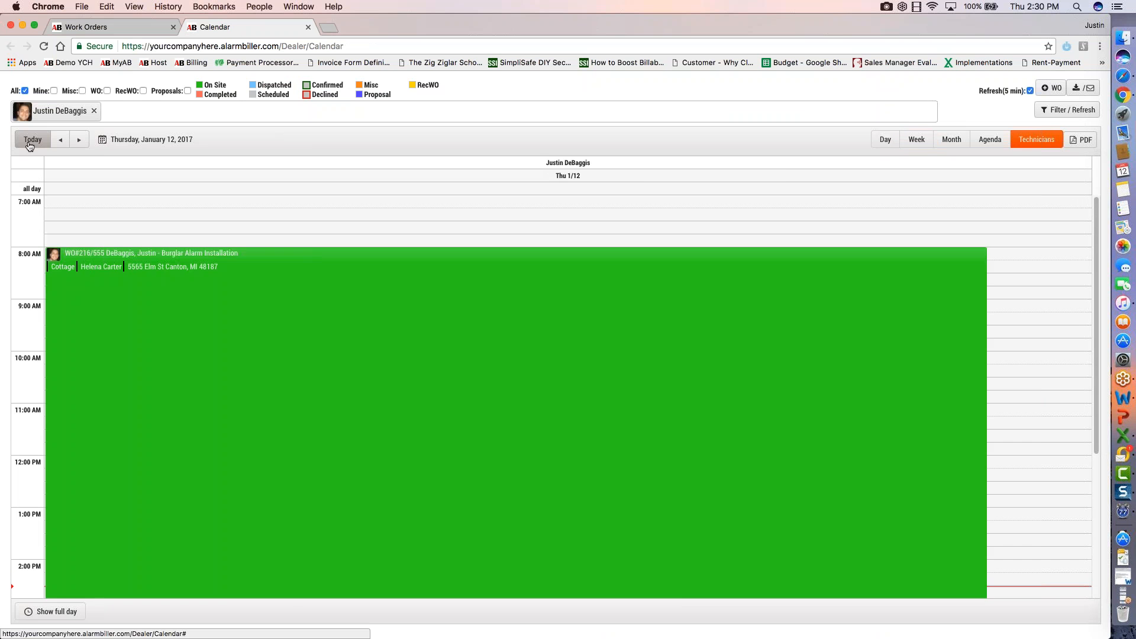
pyautogui.click(35, 141)
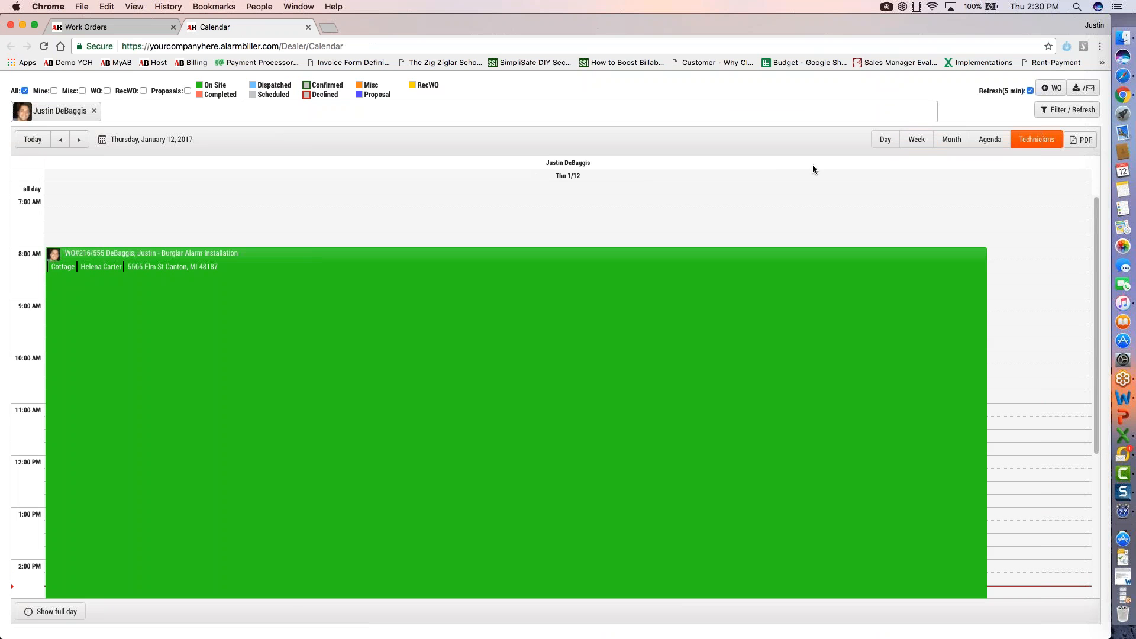
pyautogui.click(93, 111)
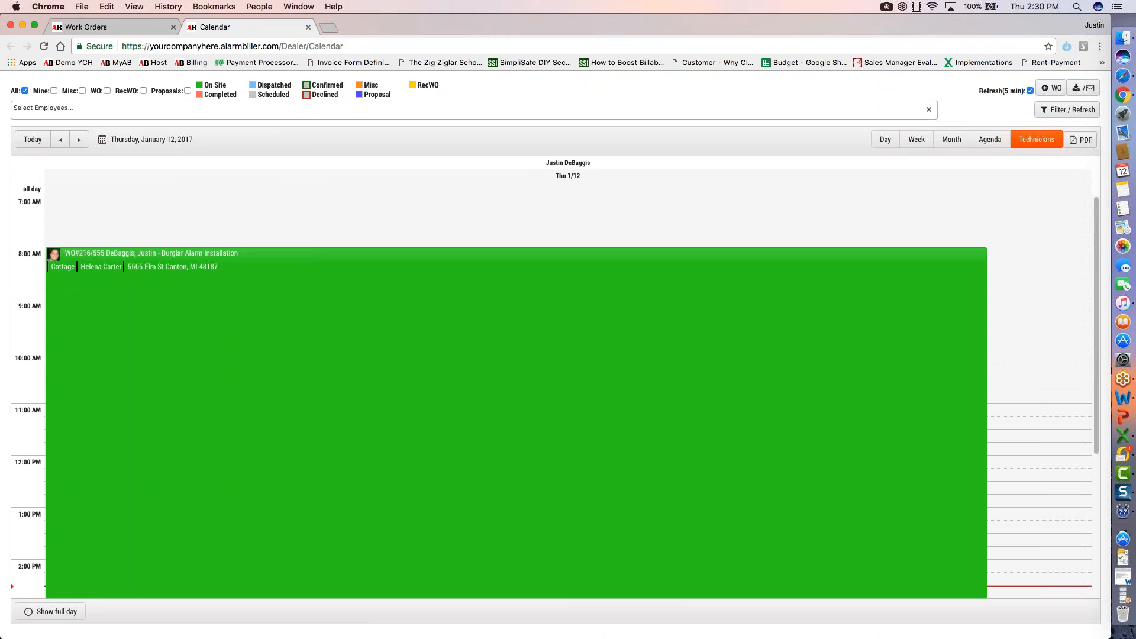
pyautogui.click(1036, 139)
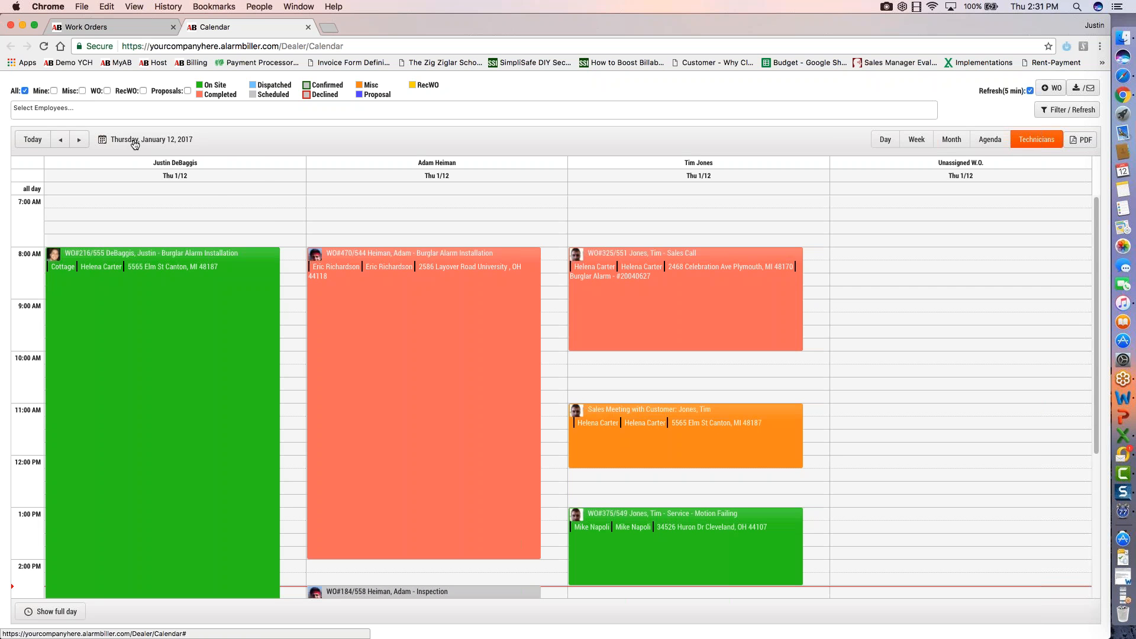
# - On January 13, 2017, move the unassigned CCTV installation to the second technician at about 9:30 AM and notify both technician and customer
pyautogui.click(139, 144)
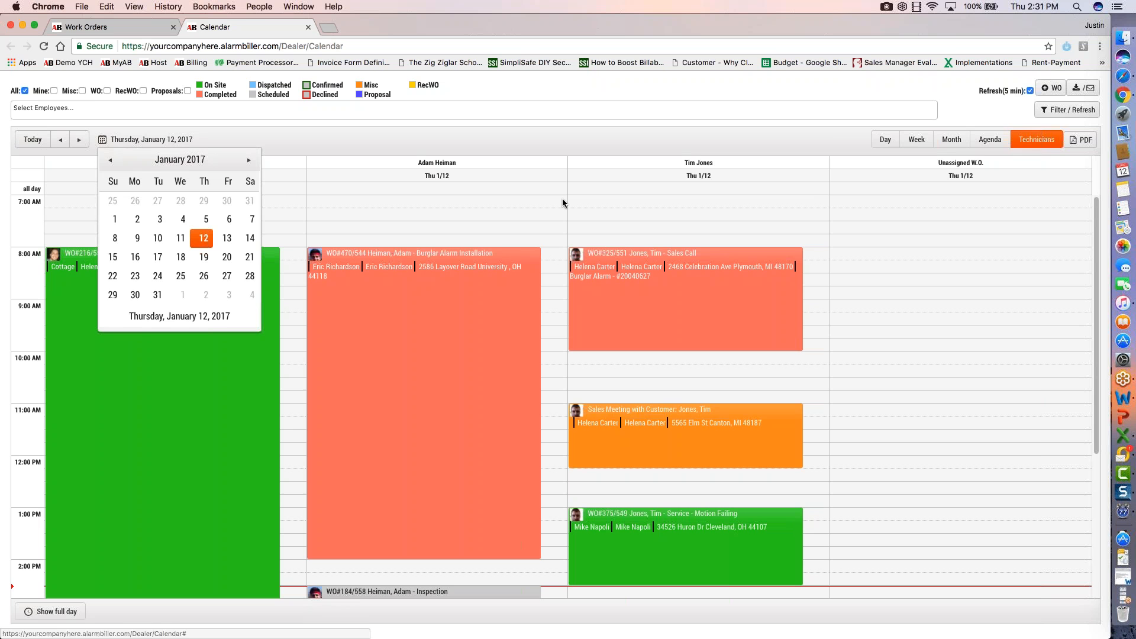
pyautogui.click(227, 238)
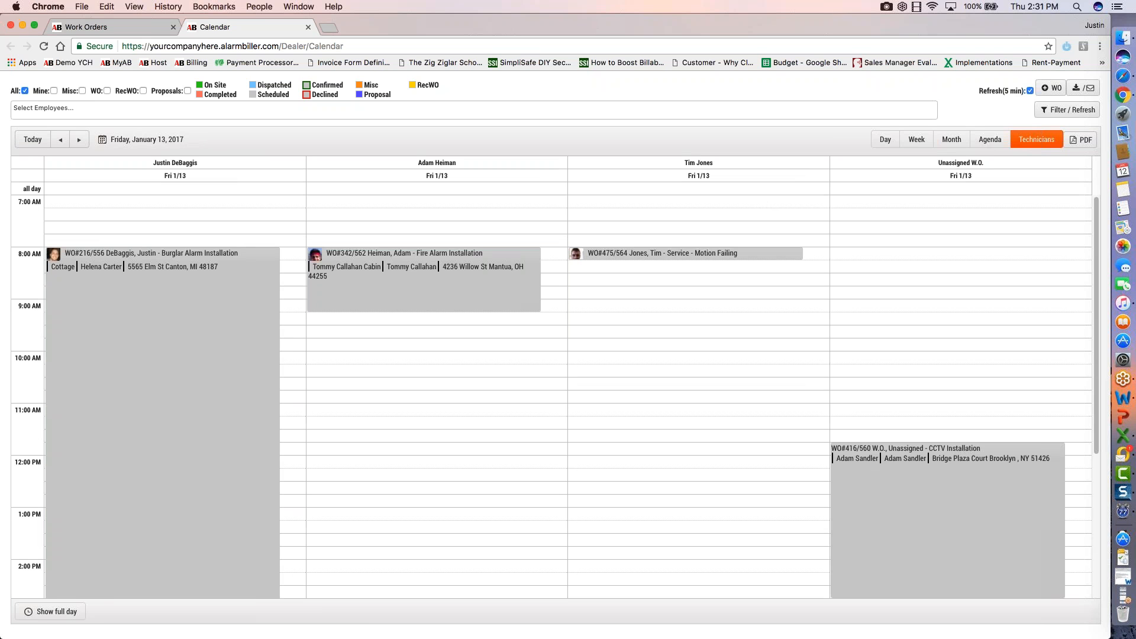
pyautogui.scroll(-1, 941, 369)
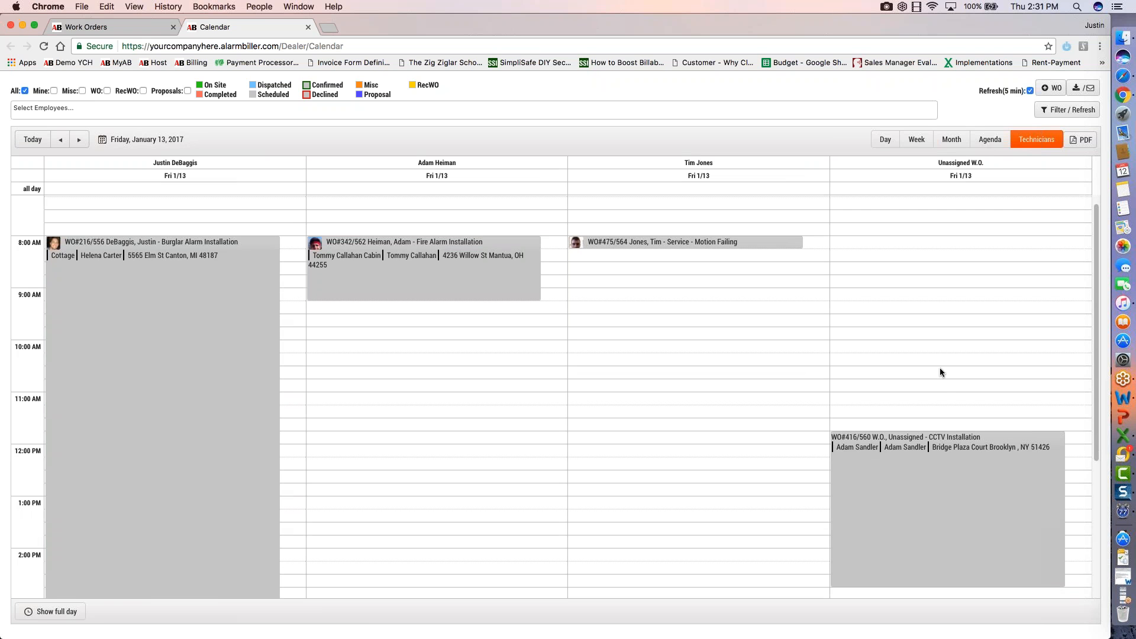
pyautogui.scroll(-2, 940, 371)
pyautogui.moveTo(951, 450)
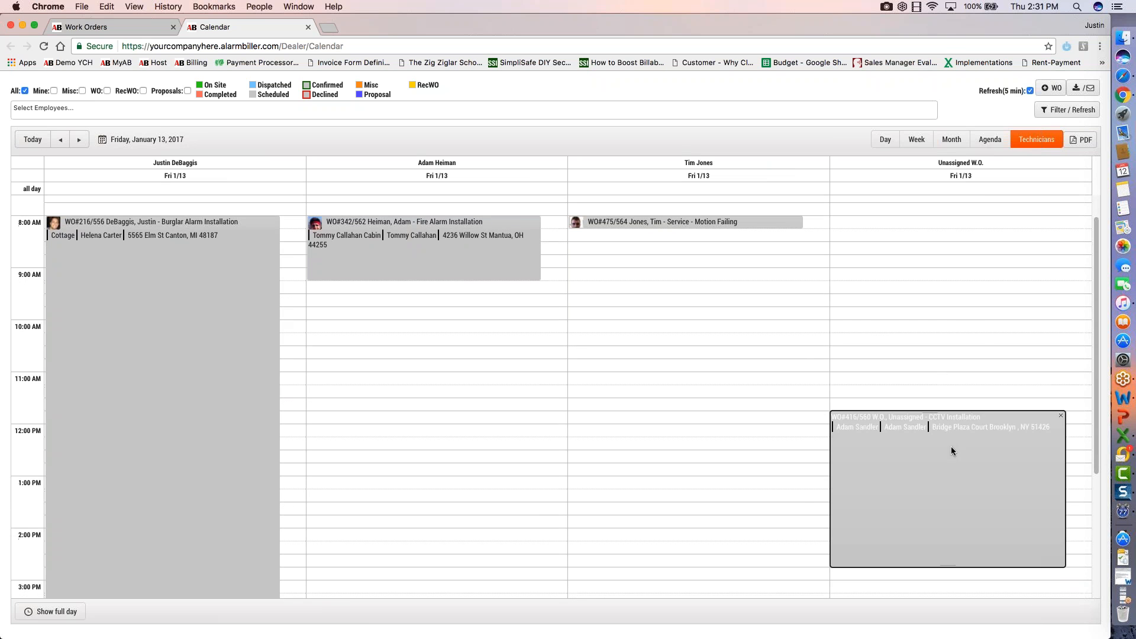
pyautogui.moveTo(950, 451); pyautogui.dragTo(483, 342)
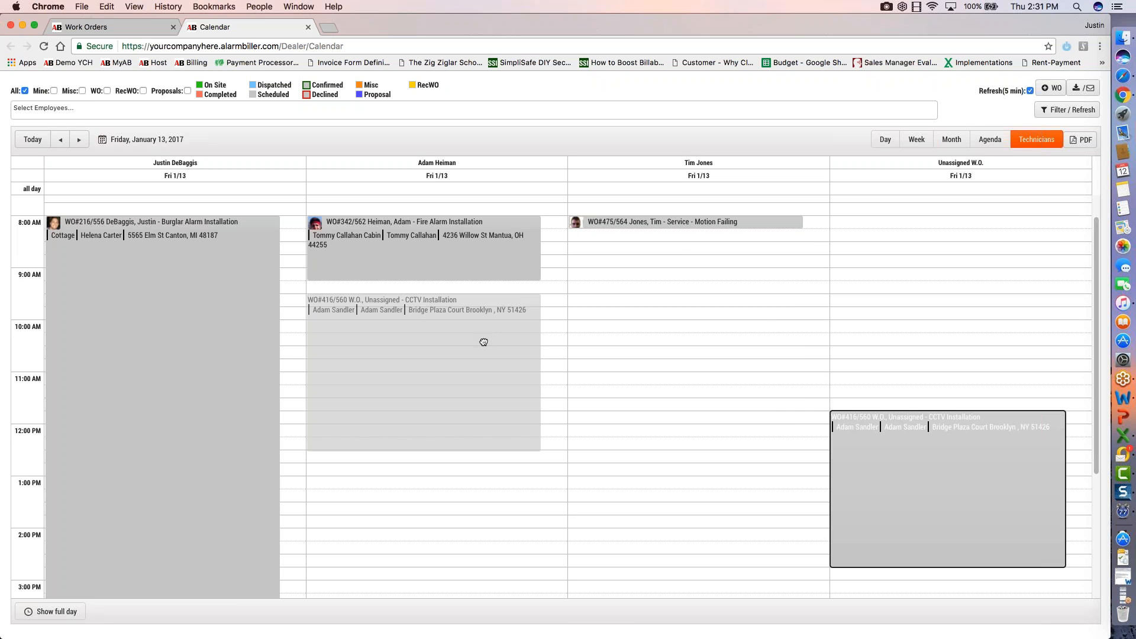
pyautogui.moveTo(484, 342); pyautogui.dragTo(483, 342)
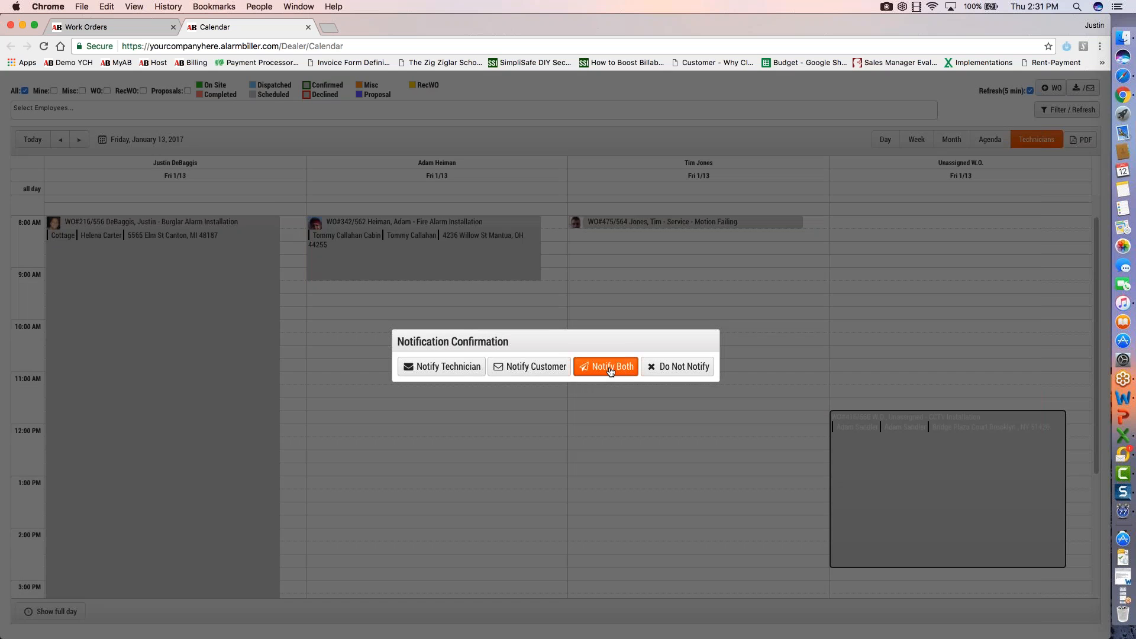
pyautogui.click(610, 371)
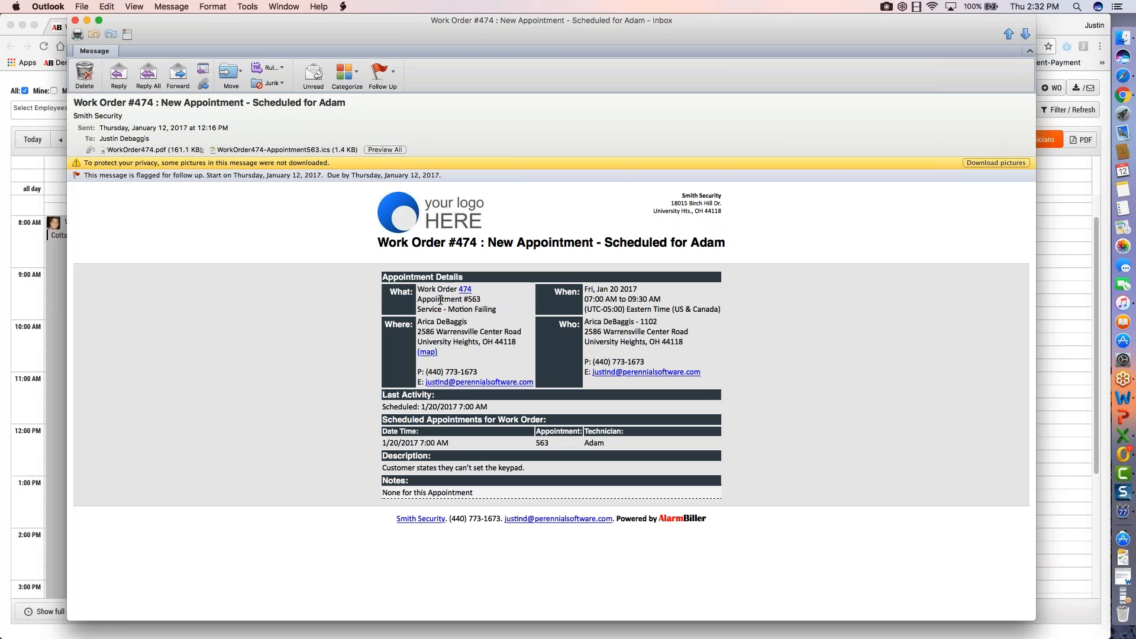
# - In Outlook, examine the technician's appointment email and attachments, the customer's email and the confirmation email, and close the messages
pyautogui.click(148, 150)
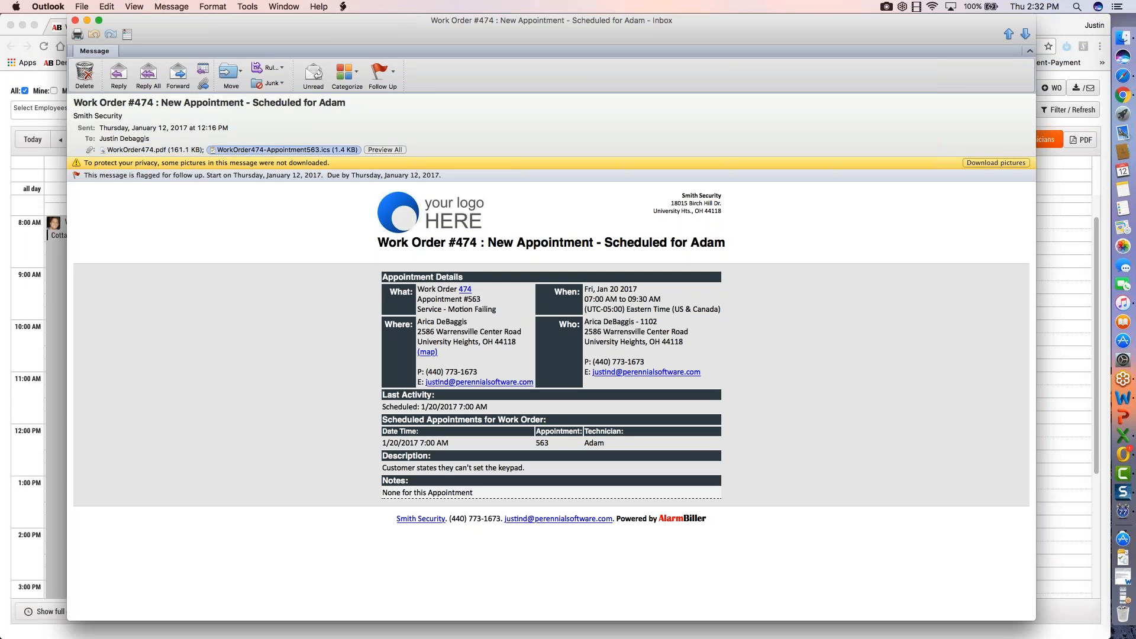
pyautogui.click(262, 153)
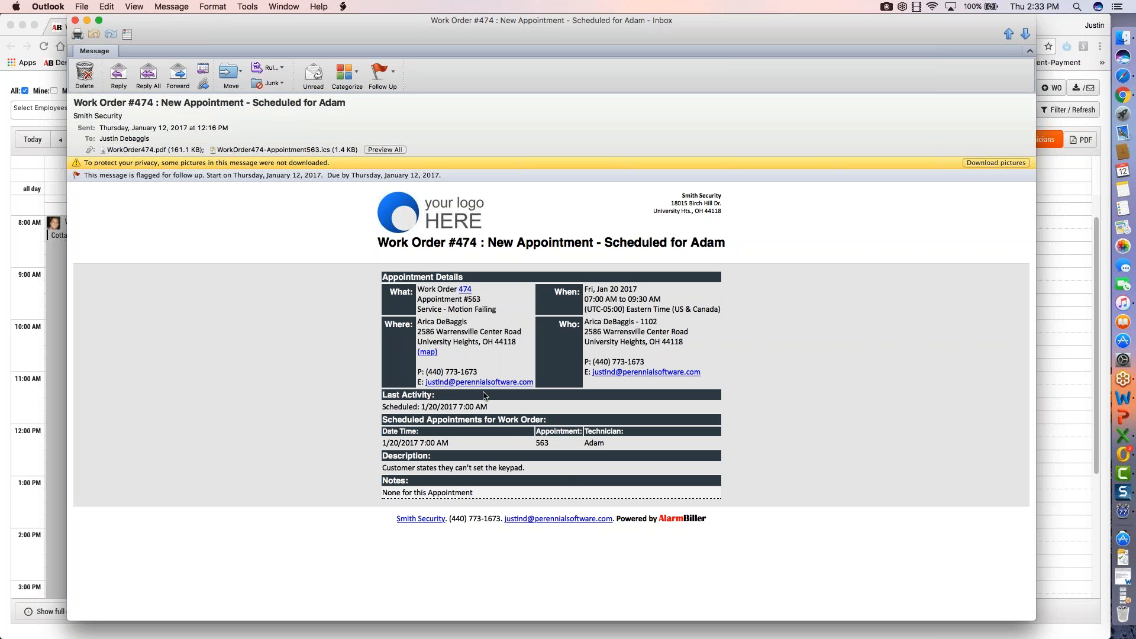
pyautogui.click(74, 20)
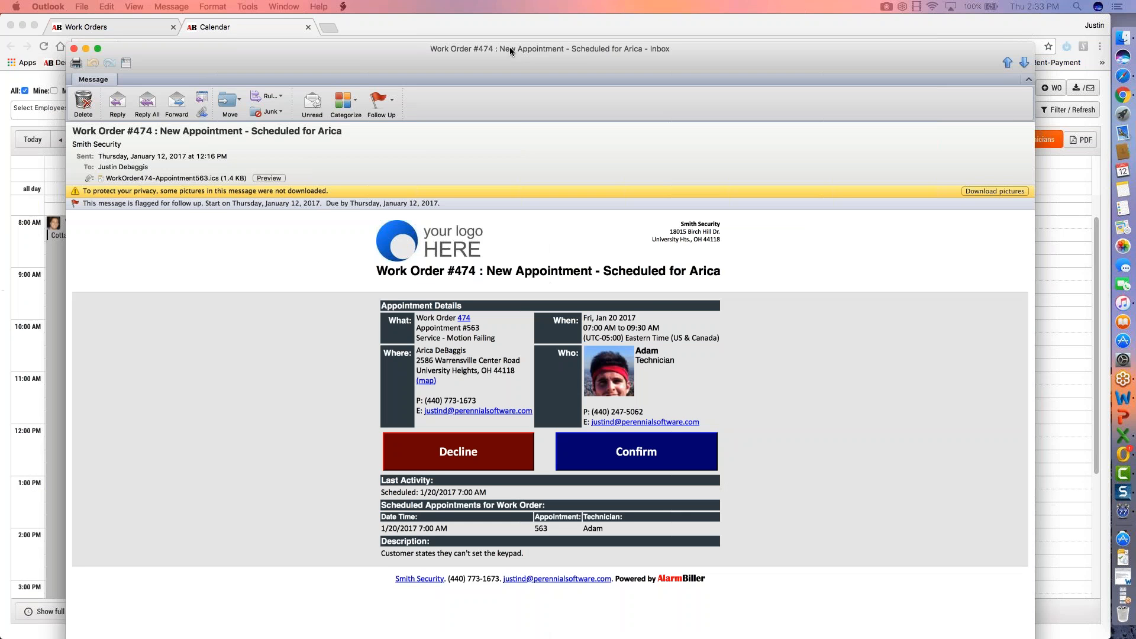
pyautogui.moveTo(509, 47); pyautogui.dragTo(480, 25)
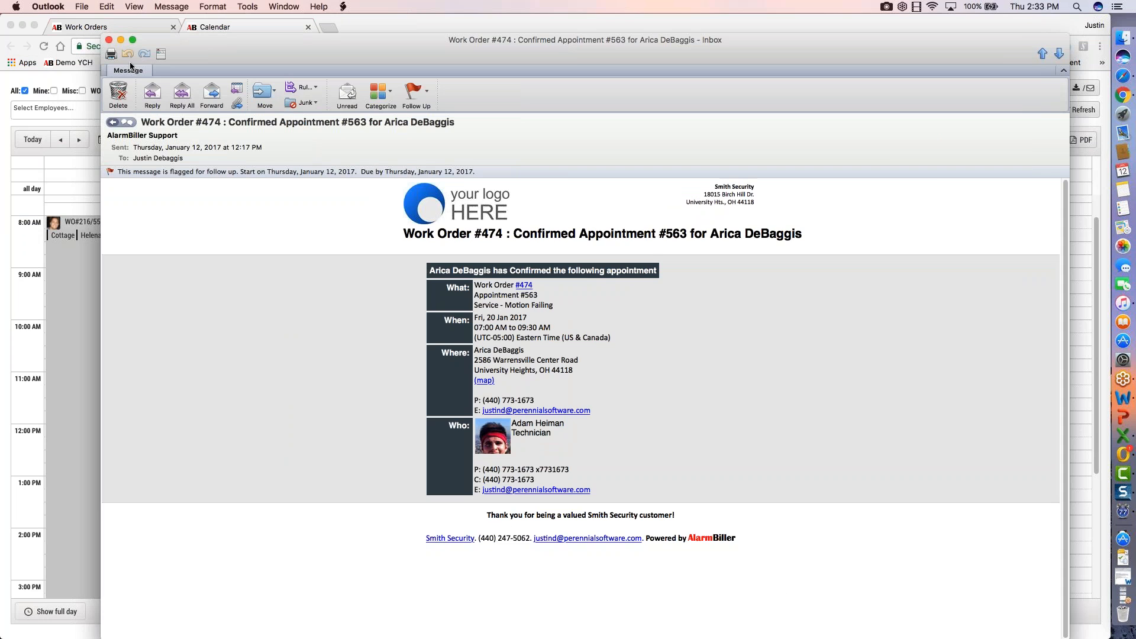
pyautogui.click(109, 40)
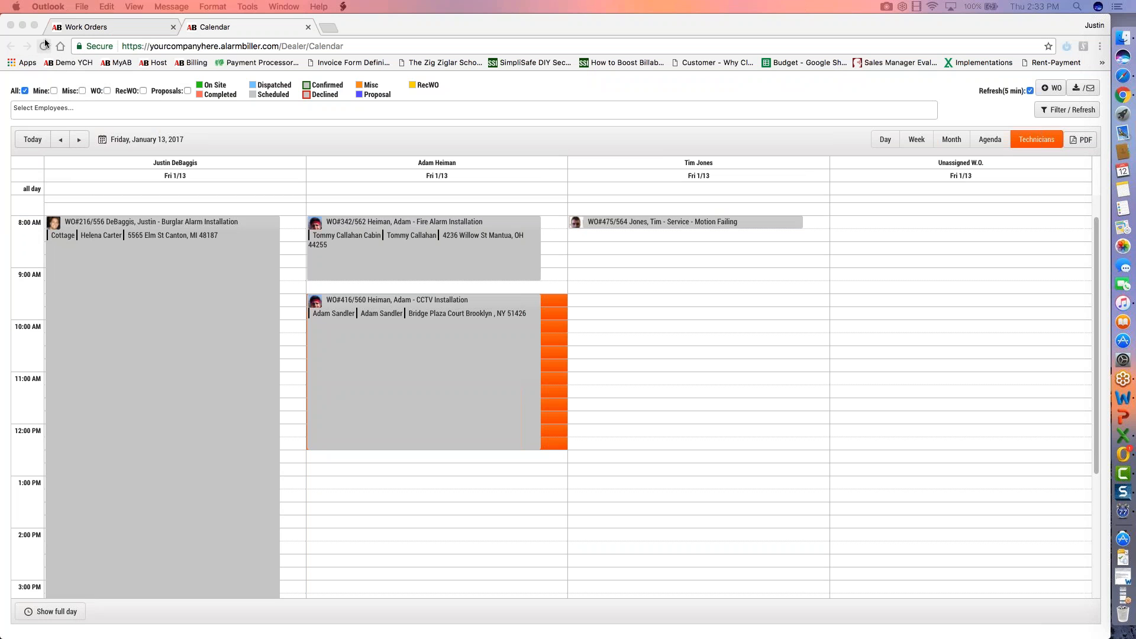
# - Return to the calendar in Chrome, make the window full screen and show today's schedule in the technicians view
pyautogui.click(34, 26)
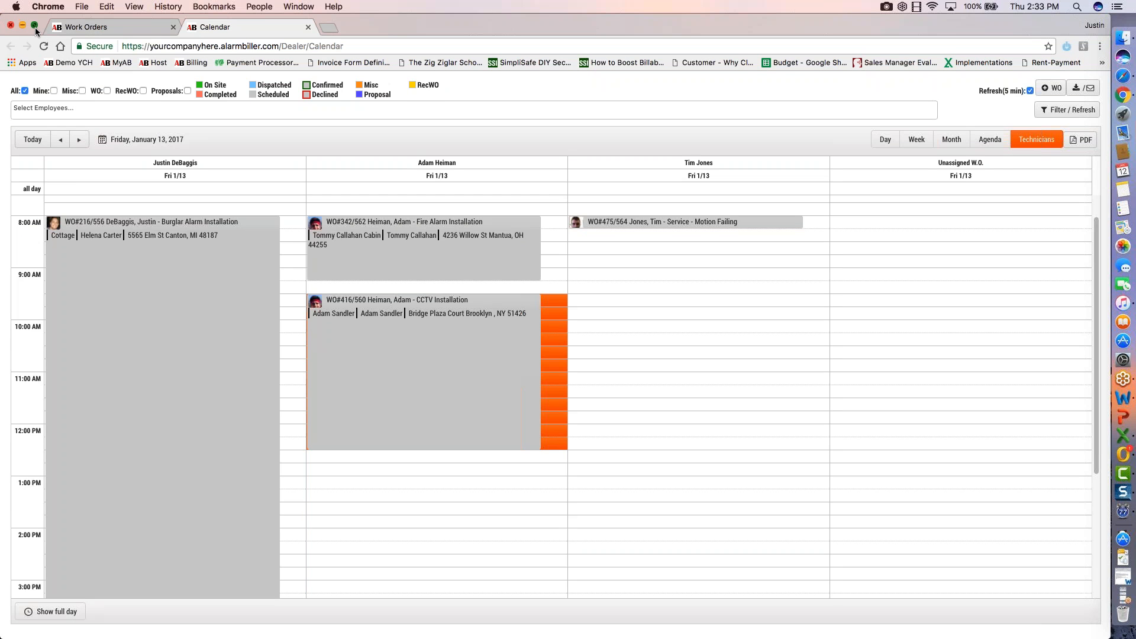
pyautogui.click(35, 27)
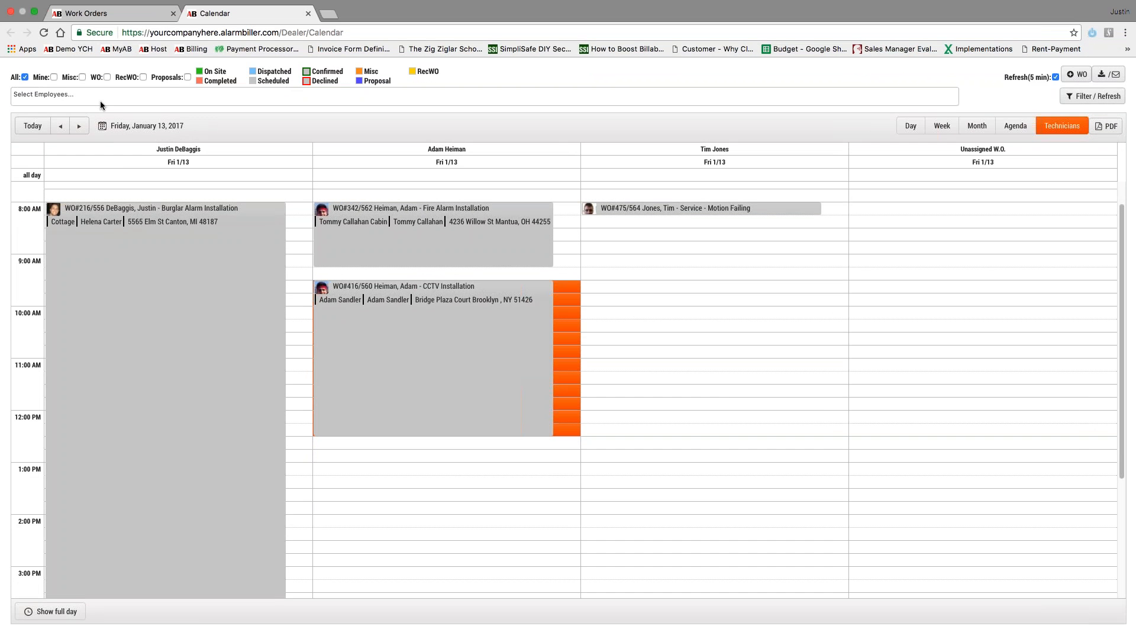
pyautogui.click(64, 102)
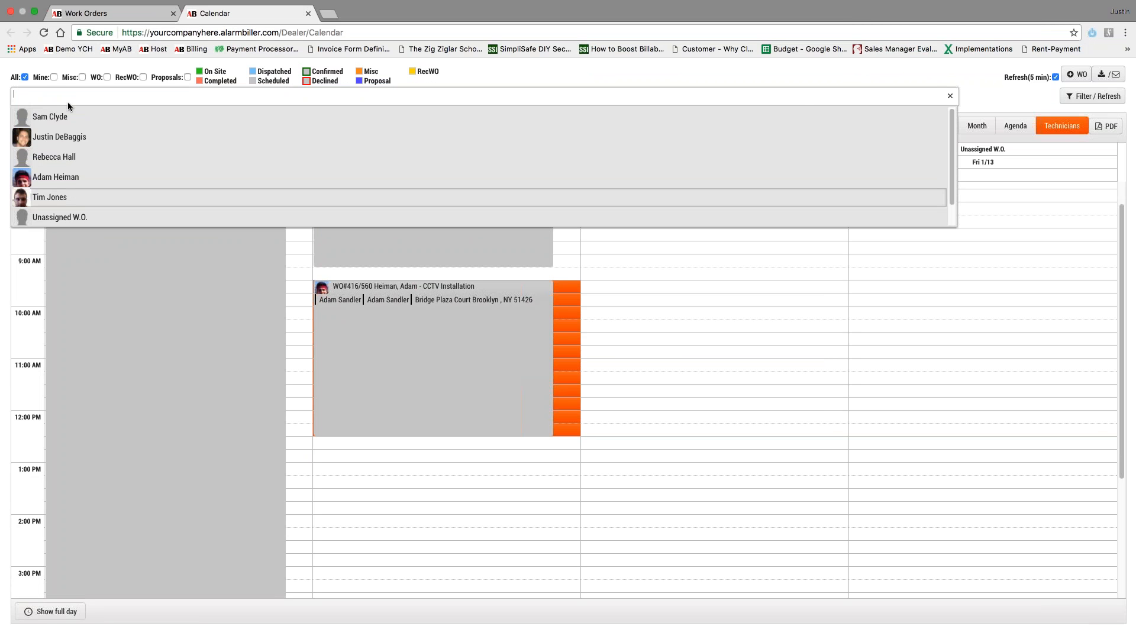
pyautogui.click(1054, 128)
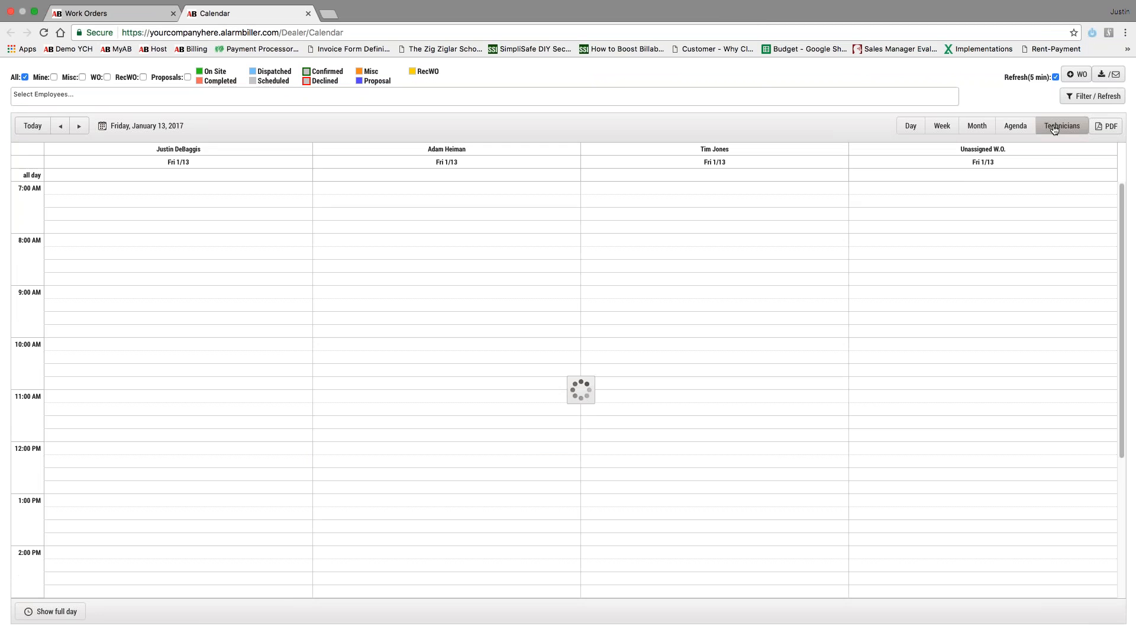
pyautogui.click(29, 130)
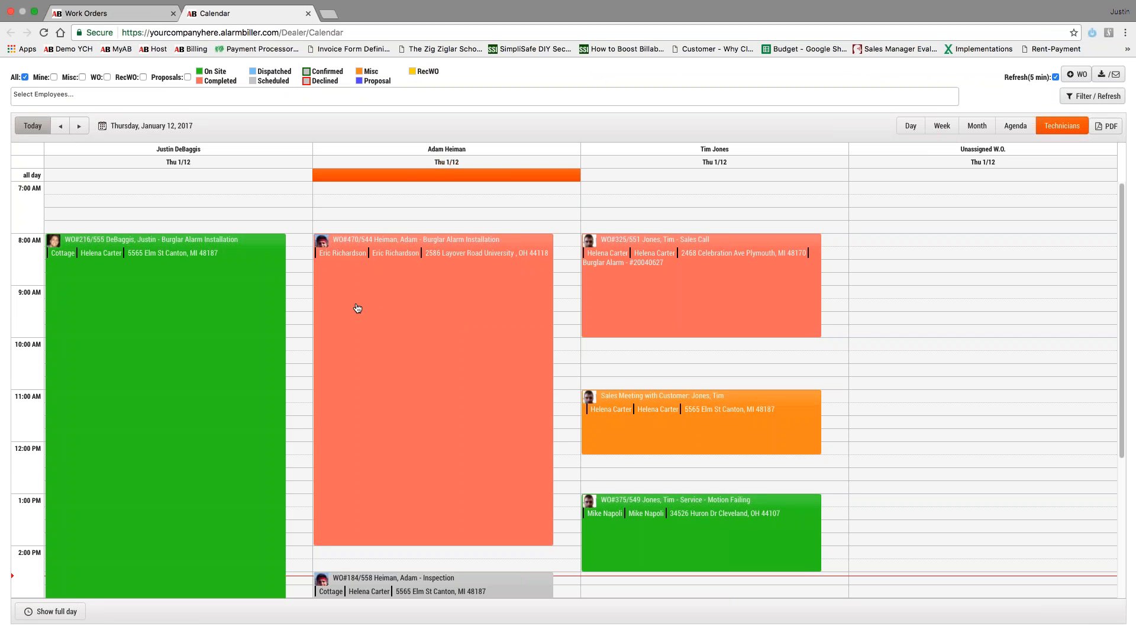
# - Open the second technician's completed burglar alarm installation, check its dispatch, arrival and completion times, and save the appointment
pyautogui.click(385, 297)
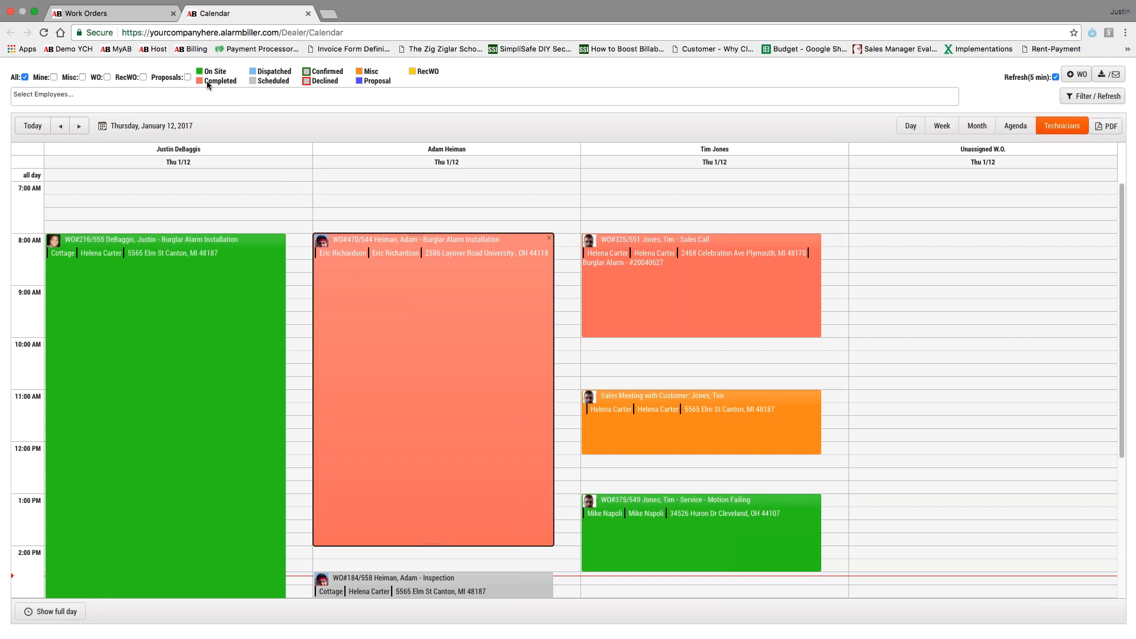
pyautogui.doubleClick(407, 335)
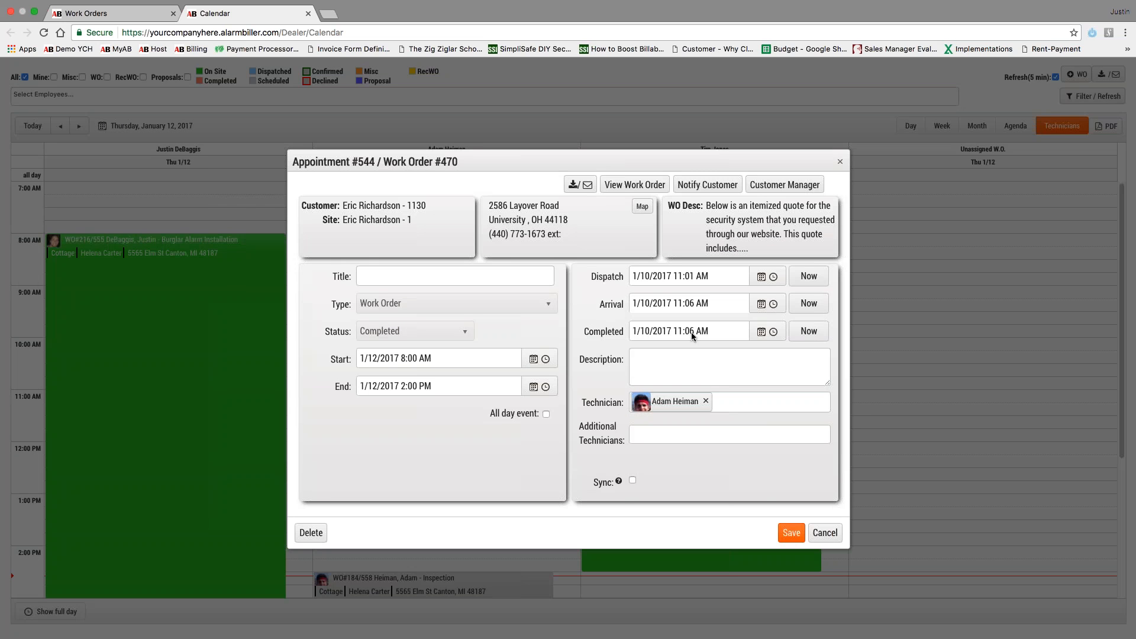
pyautogui.click(792, 533)
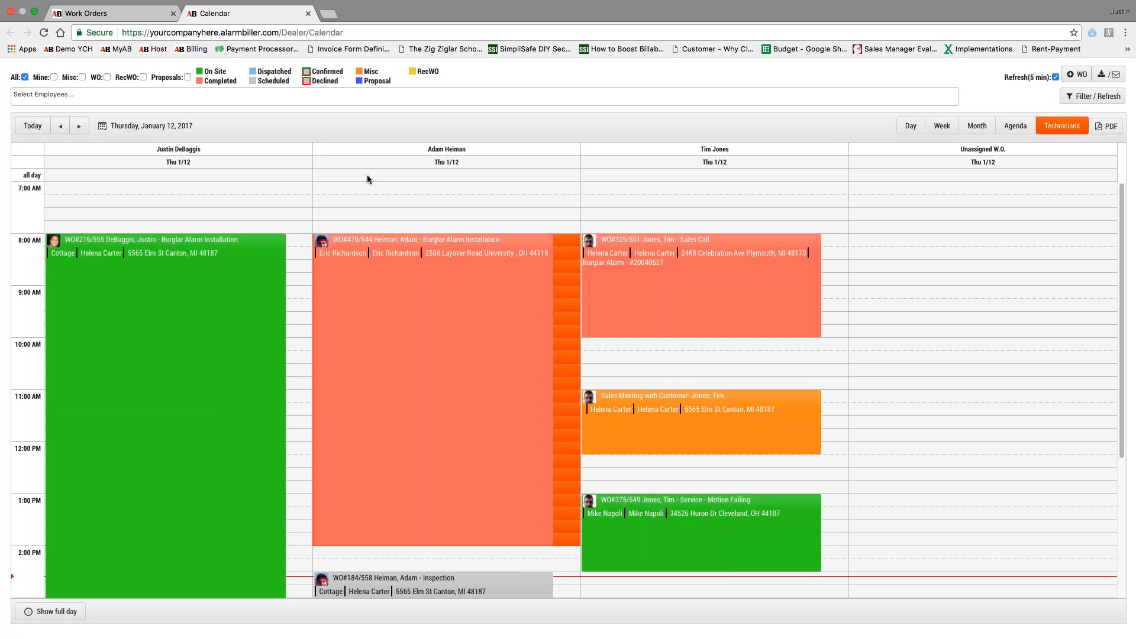
# - Examine the rest of the day's appointments by status color, including the sales meeting, and check the employee filter list
pyautogui.scroll(-3, 440, 325)
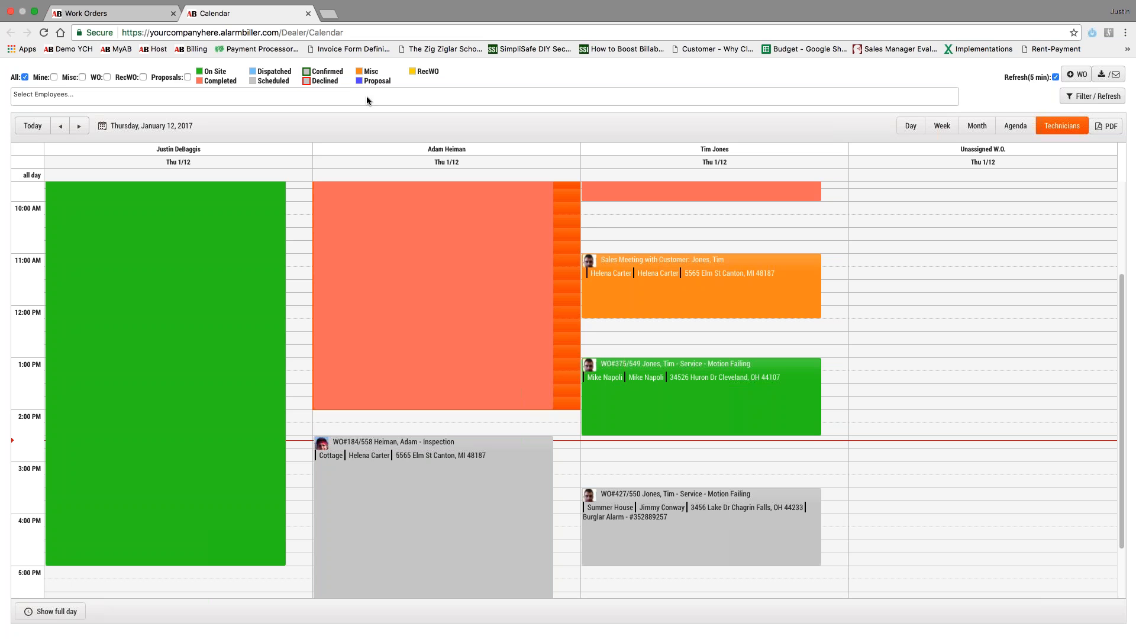
pyautogui.click(714, 291)
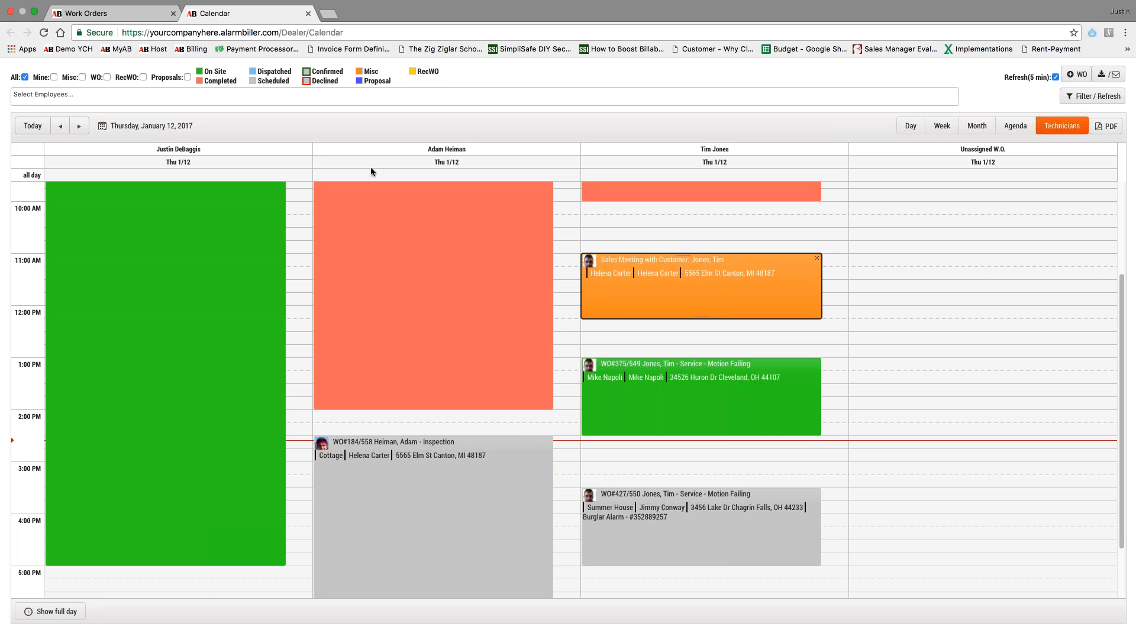
pyautogui.scroll(-3, 357, 295)
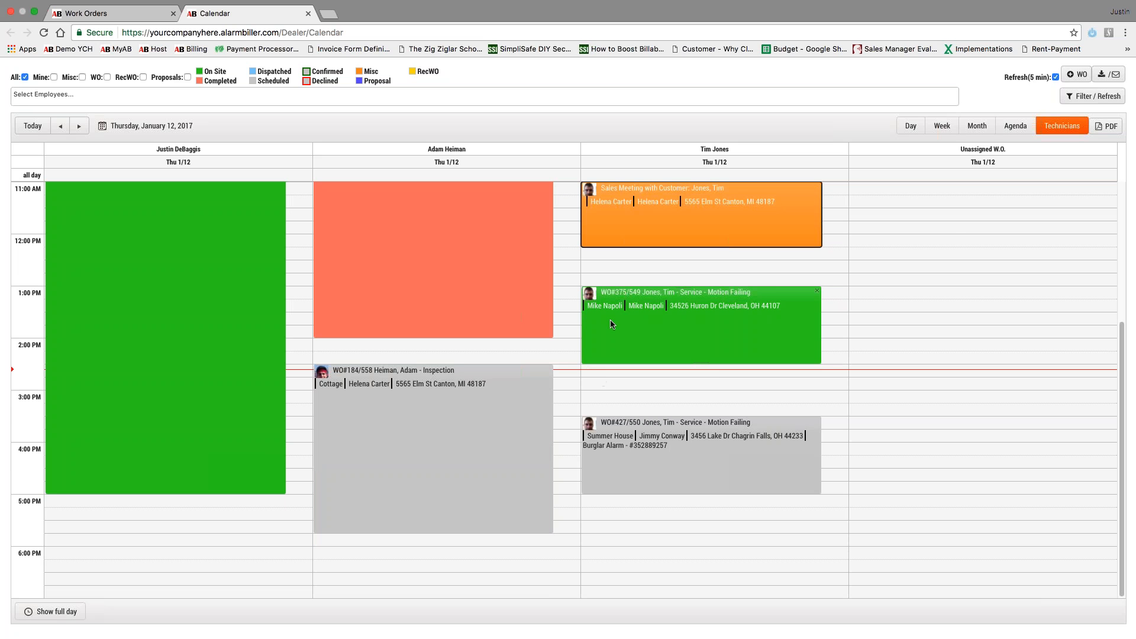
pyautogui.click(352, 98)
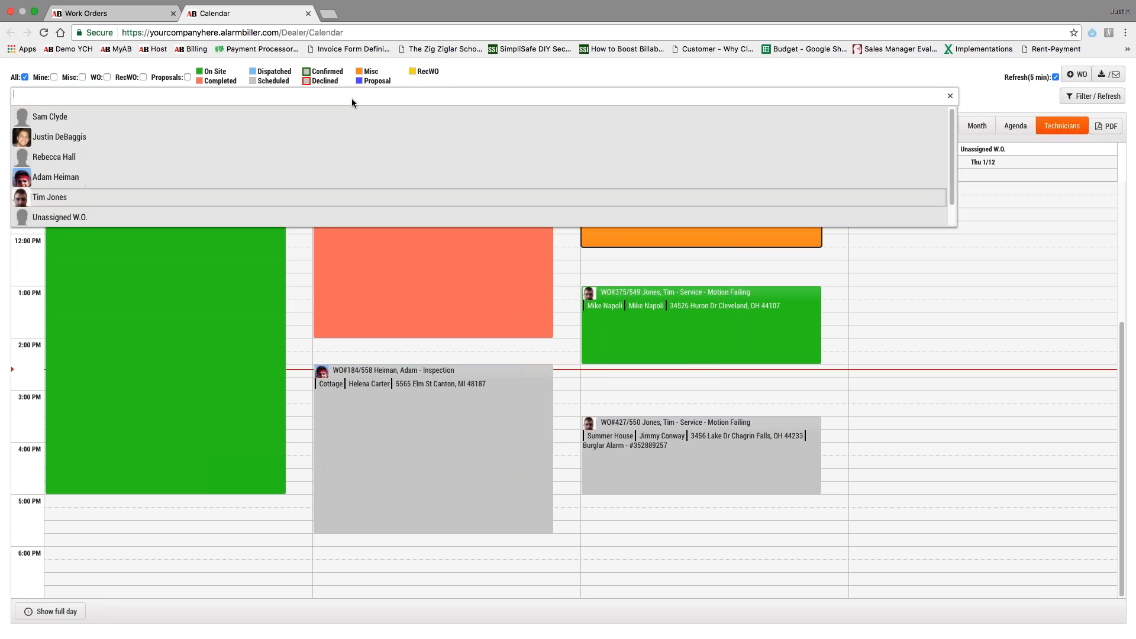
pyautogui.click(1057, 229)
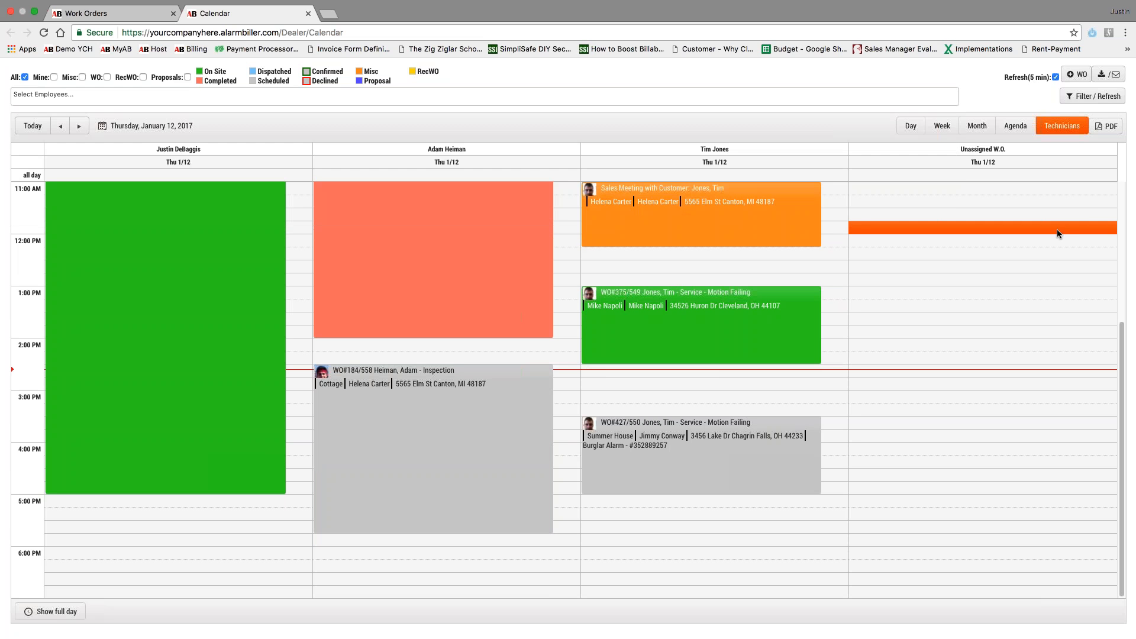
# - Advance the calendar to January 13, 2017 and select the 9:45 AM to 12:00 PM slot for the third technician
pyautogui.click(78, 126)
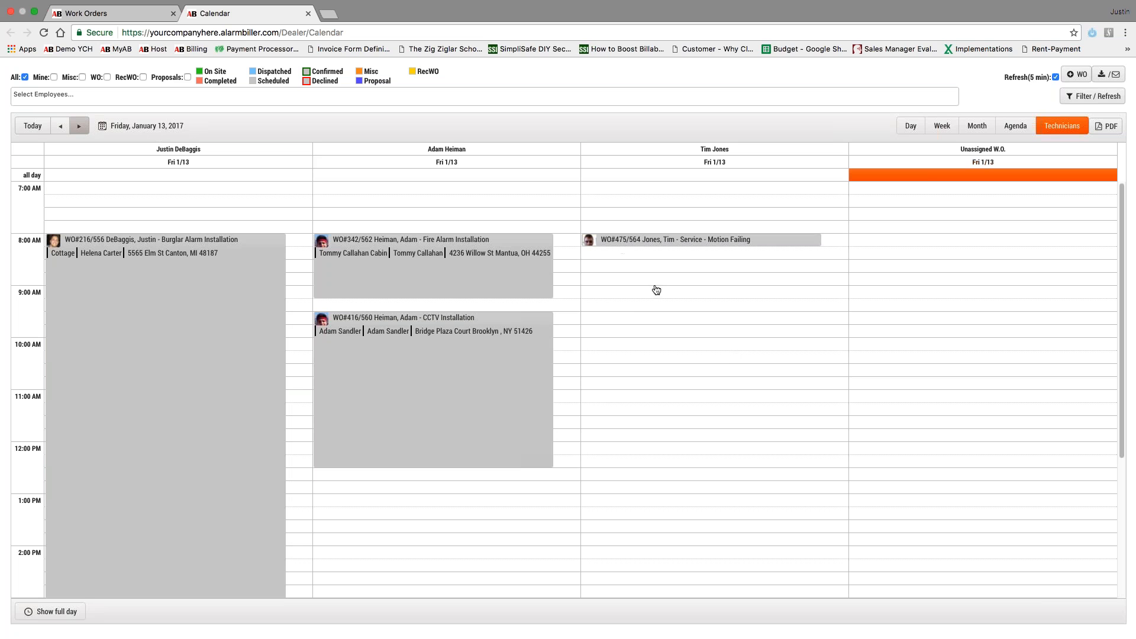
pyautogui.click(656, 305)
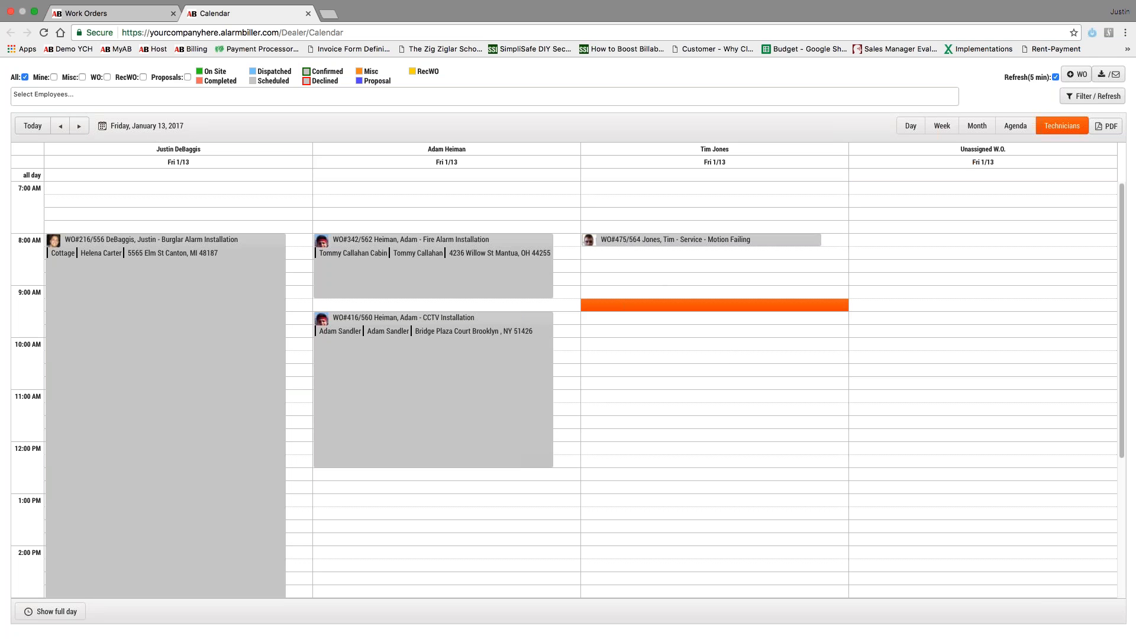
pyautogui.click(631, 321)
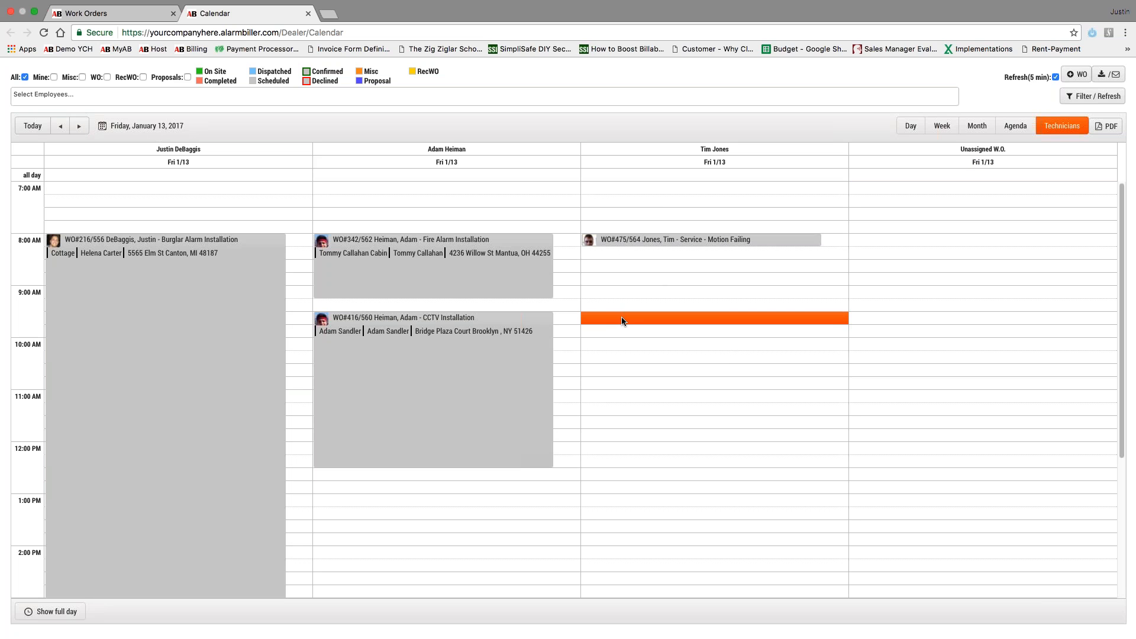
pyautogui.click(617, 332)
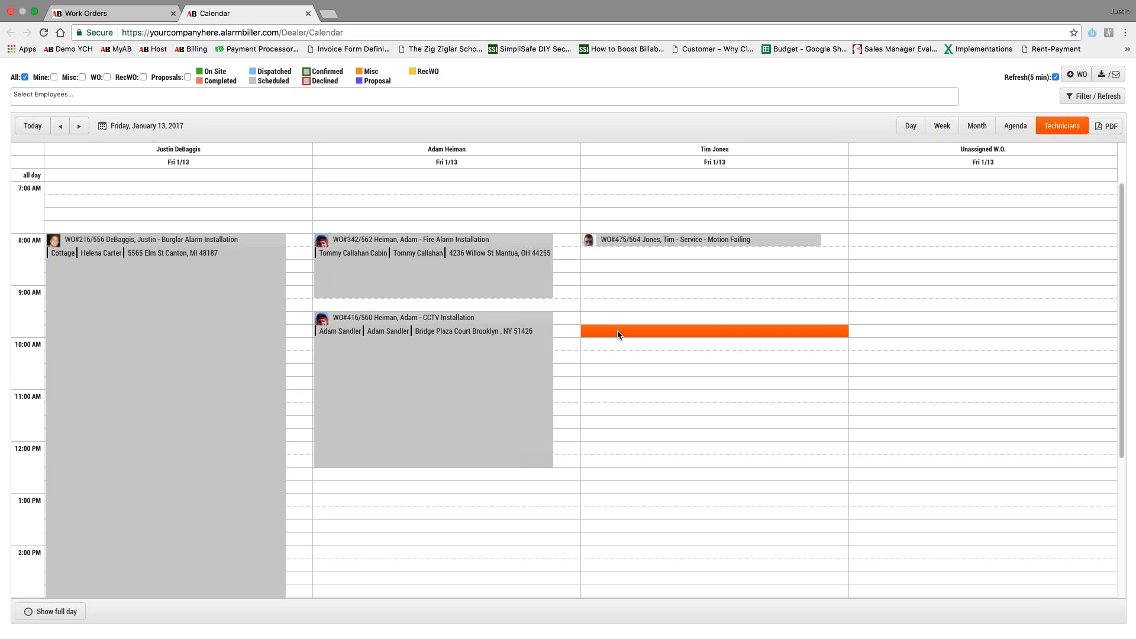
pyautogui.moveTo(618, 335); pyautogui.dragTo(618, 441)
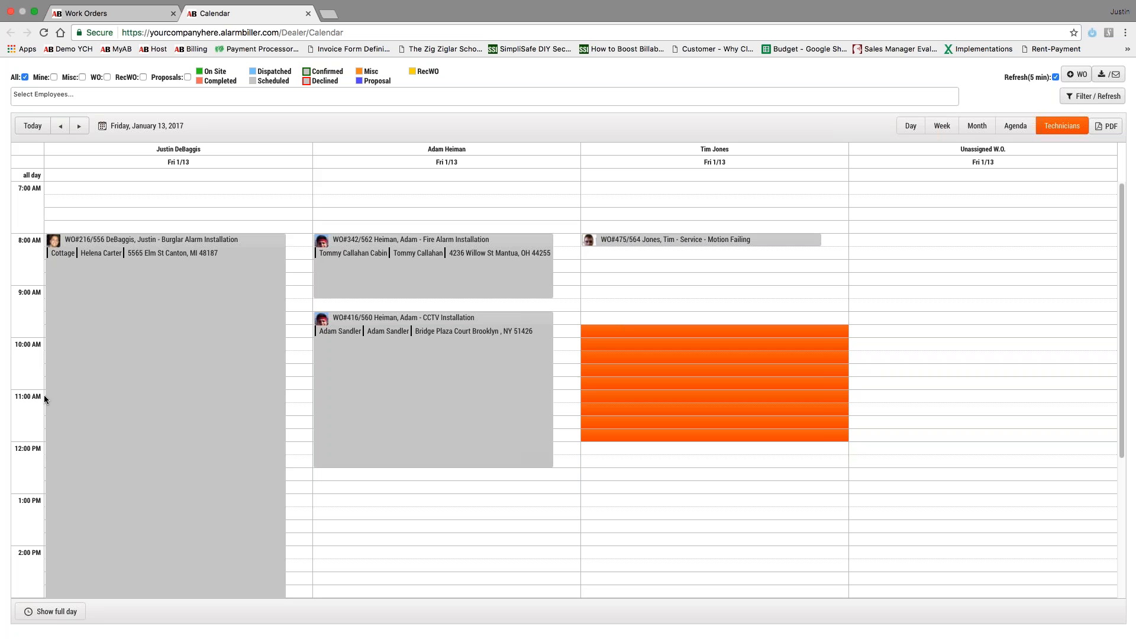
# - Create an event in the selected slot with type Work Order and enable Create New Work Order From This Appointment
pyautogui.press('Return')
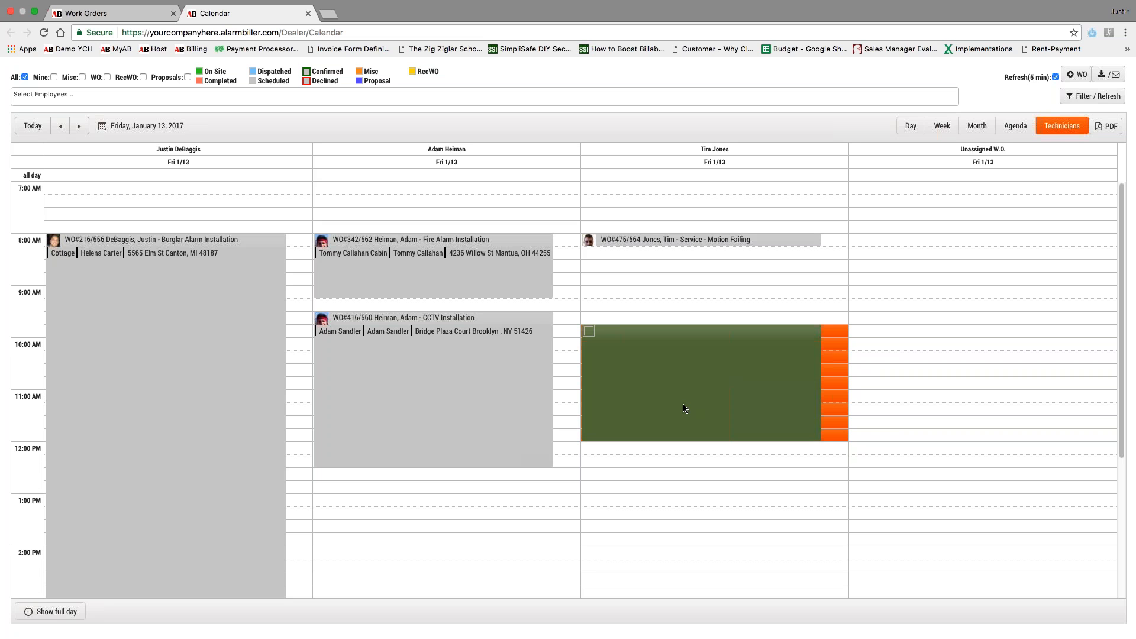
pyautogui.click(685, 408)
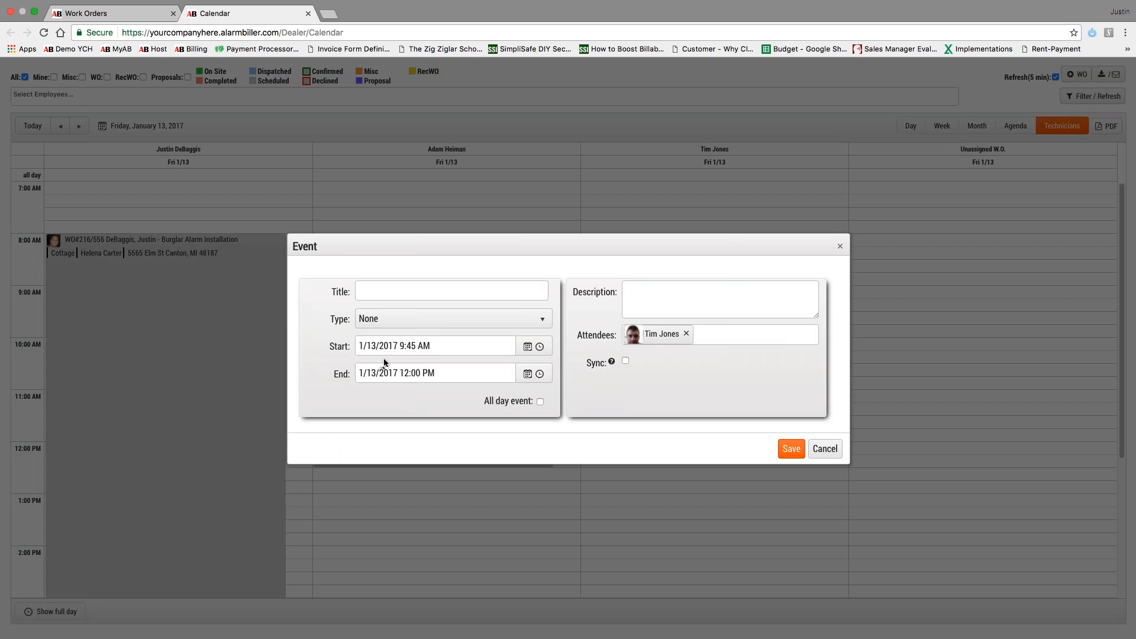
pyautogui.click(438, 322)
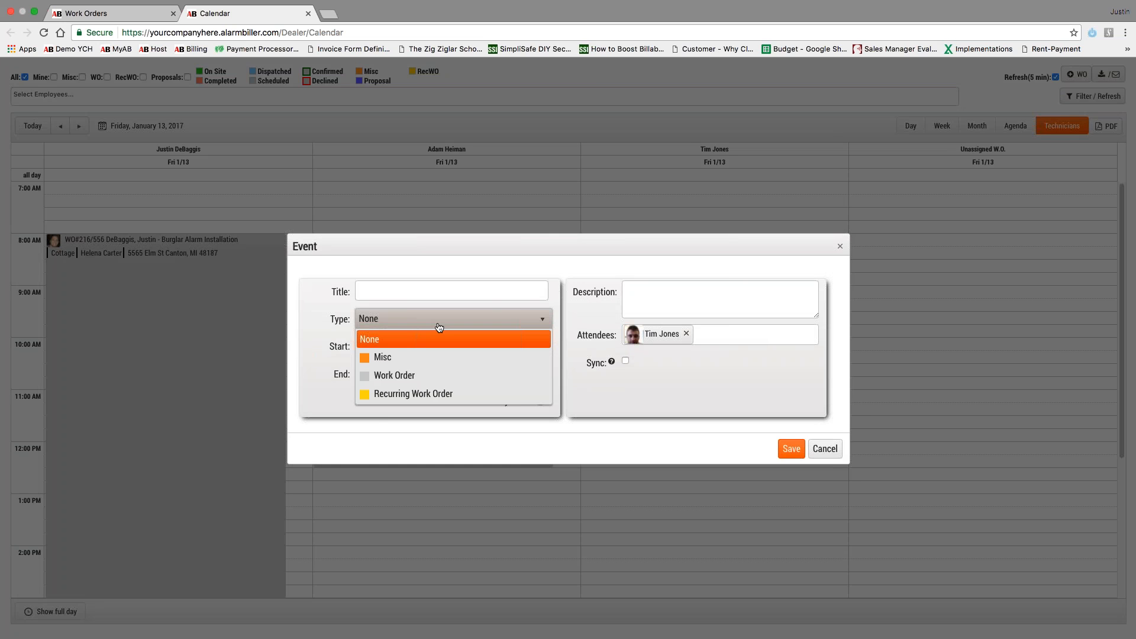
pyautogui.click(422, 380)
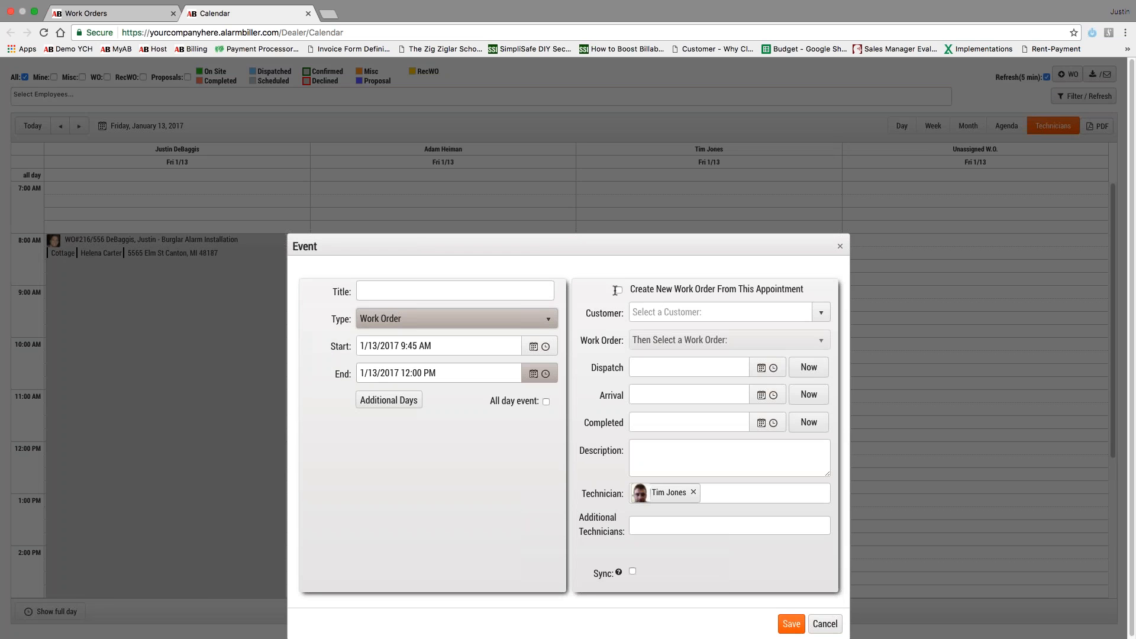
pyautogui.moveTo(625, 290); pyautogui.dragTo(782, 294)
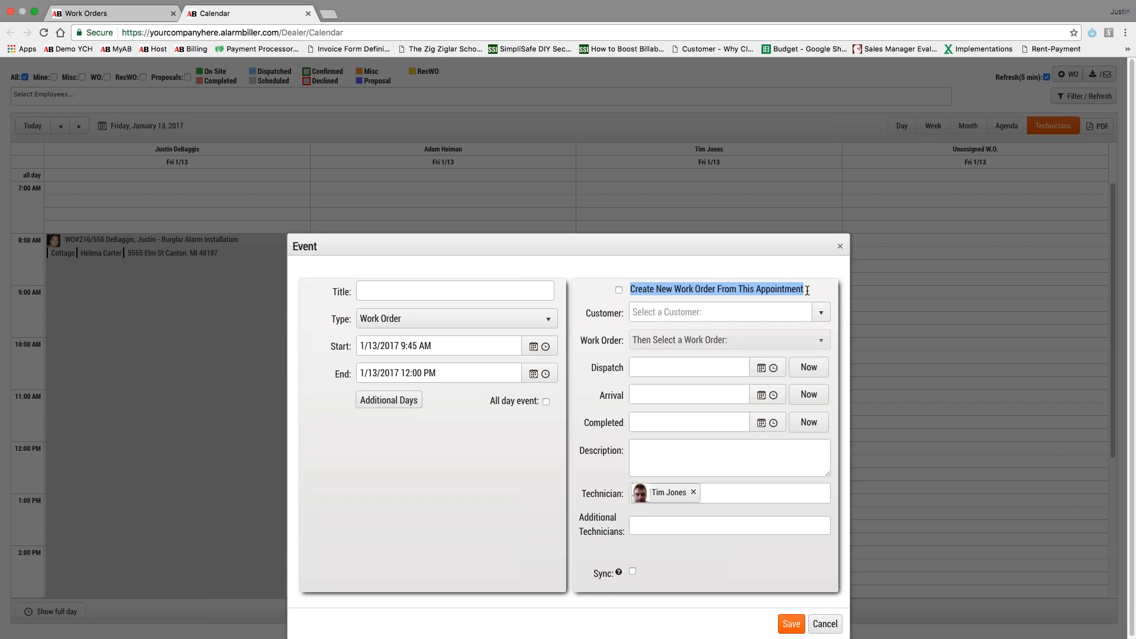
pyautogui.click(619, 289)
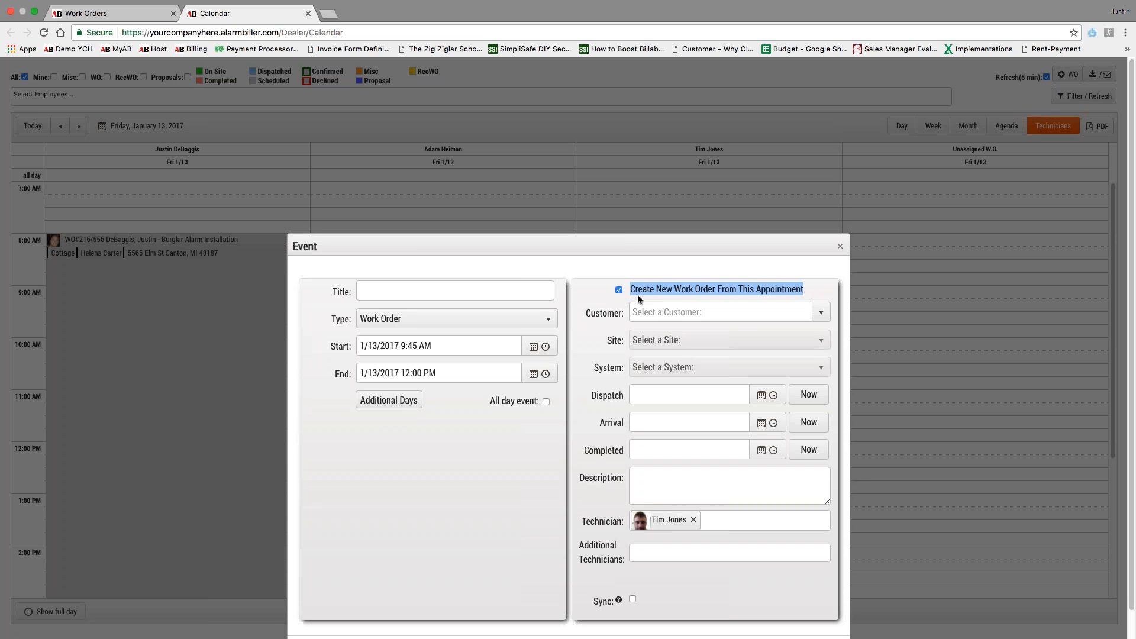
# - Find the customer by first name and select the first match, the customer's Ohio site and the Burglar Alarm-2-0101 system
pyautogui.click(672, 313)
pyautogui.write('a')
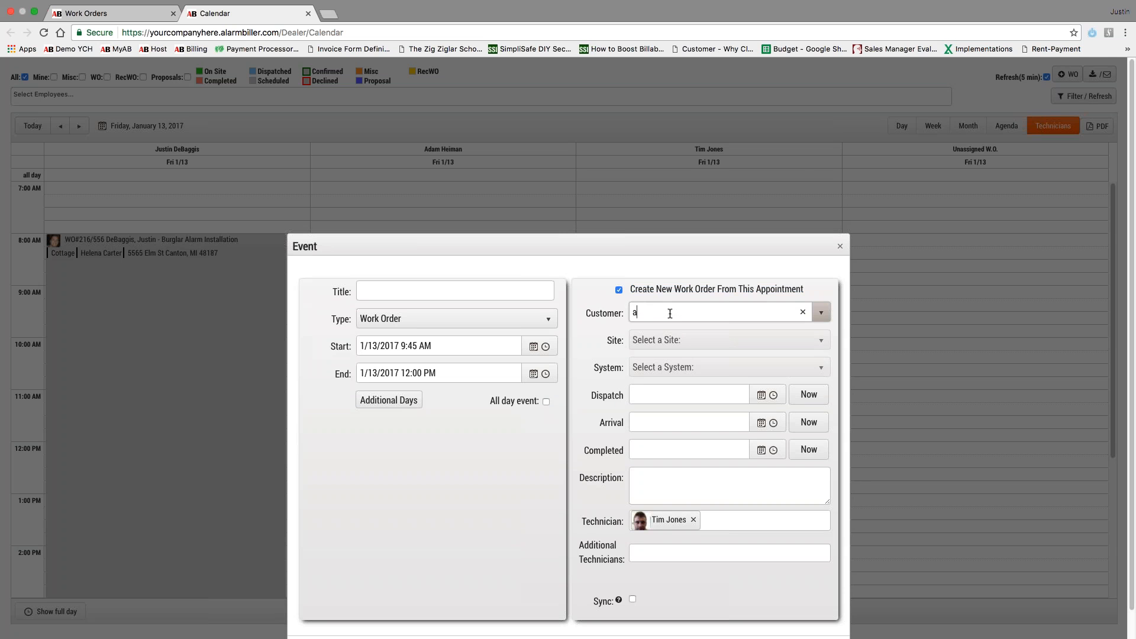
pyautogui.write('rica')
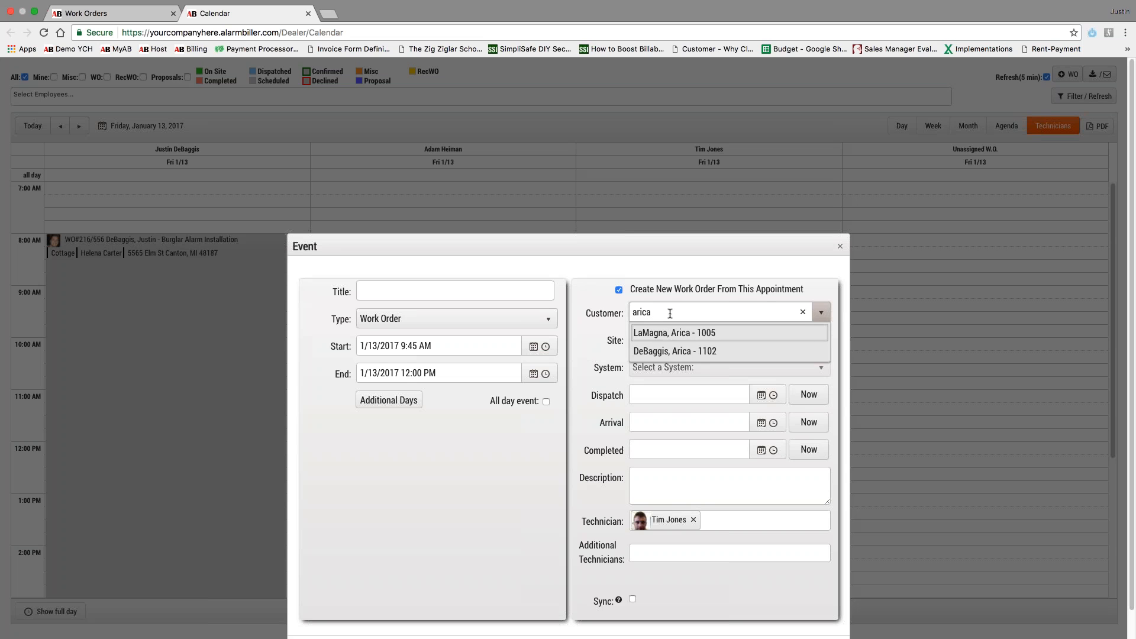
pyautogui.click(674, 336)
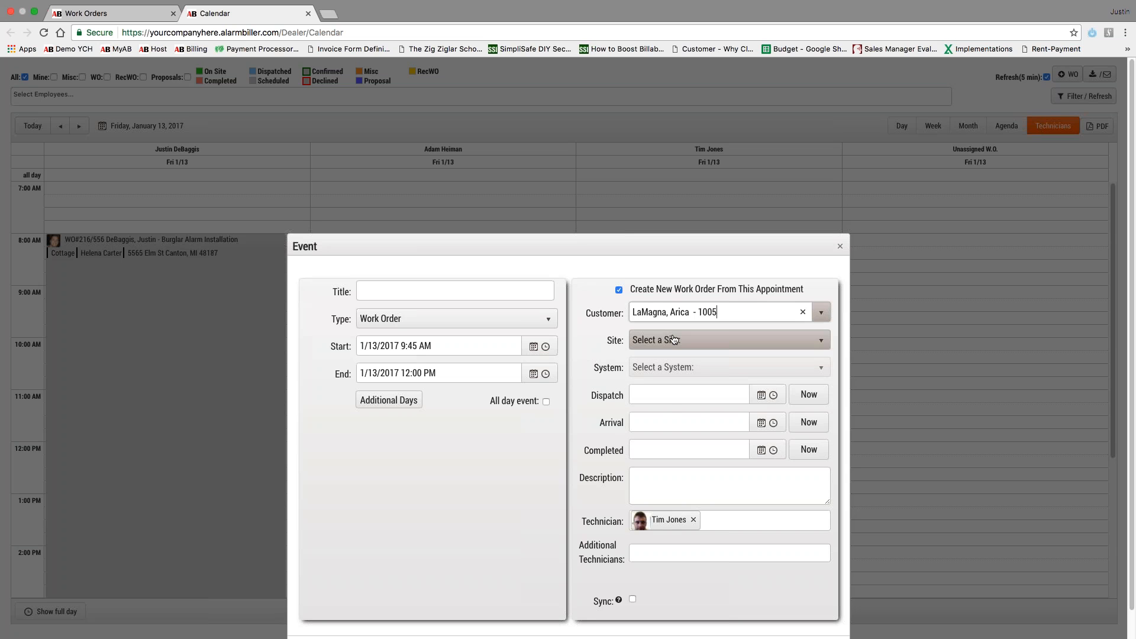
pyautogui.click(674, 339)
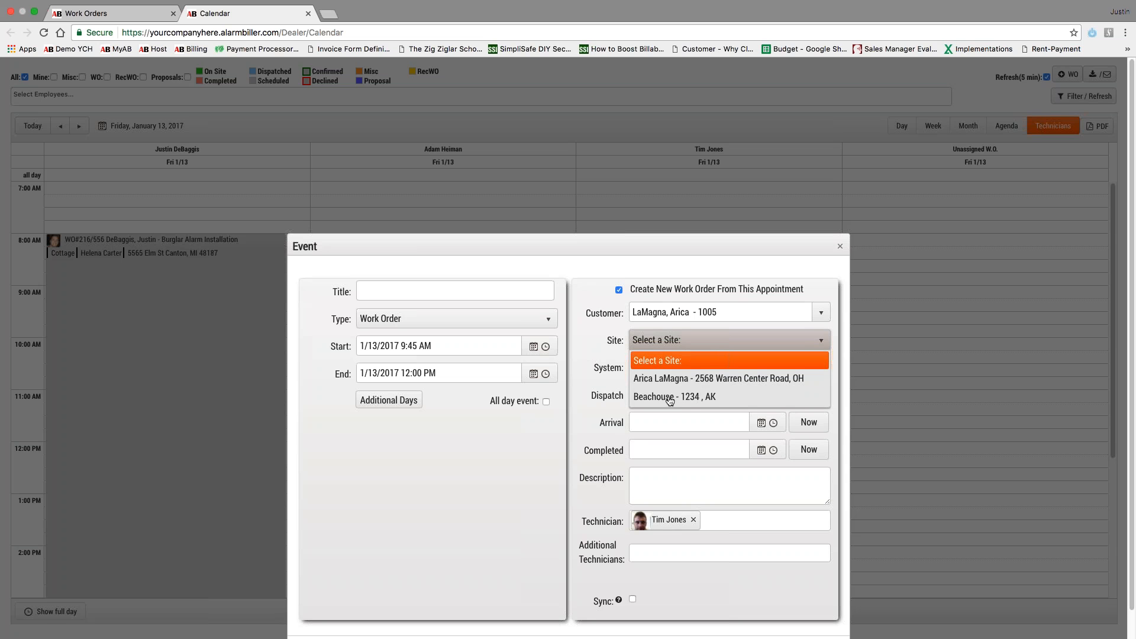
pyautogui.click(703, 383)
pyautogui.click(694, 368)
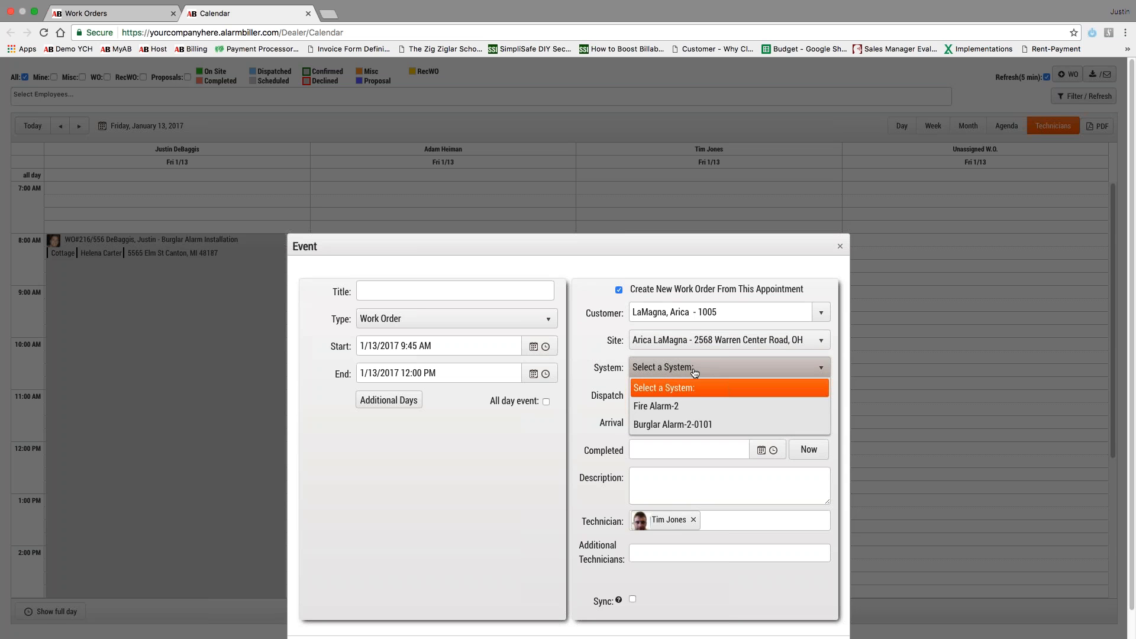
pyautogui.click(678, 426)
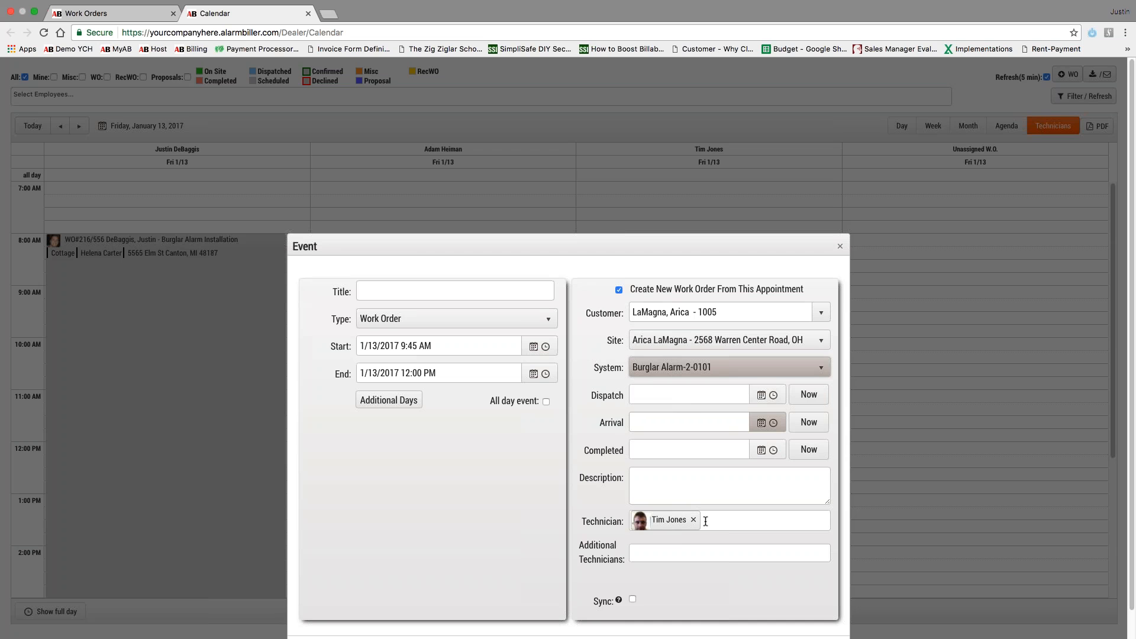
# - Check the additional technician choices, enable Sync, and save the appointment with notifications to both technician and customer
pyautogui.click(658, 555)
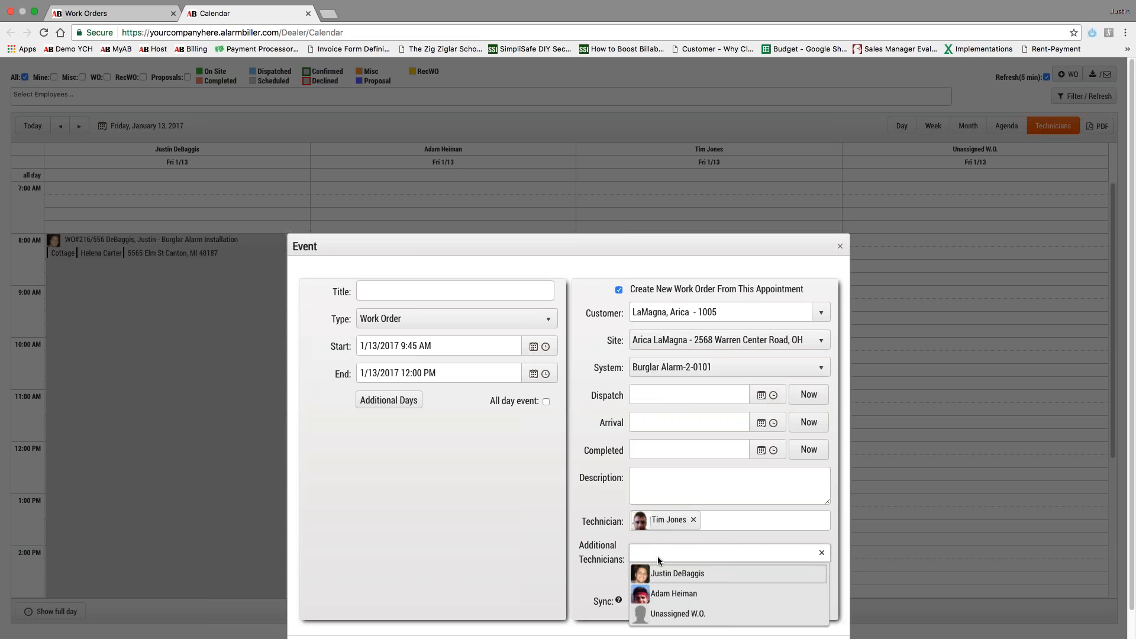
pyautogui.click(555, 534)
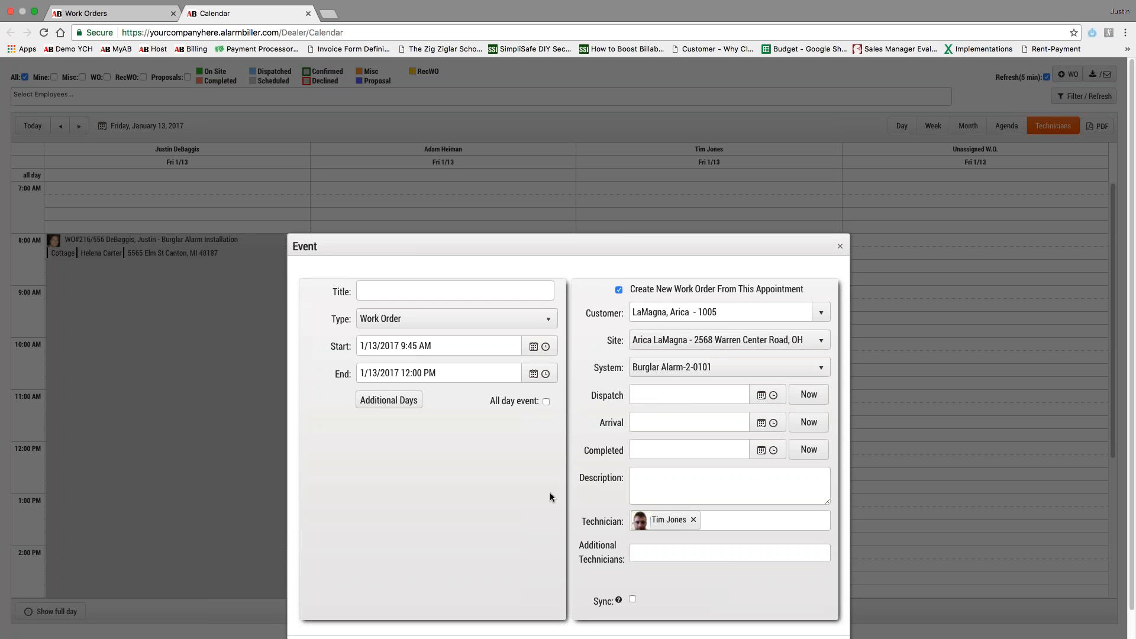
pyautogui.scroll(-2, 653, 498)
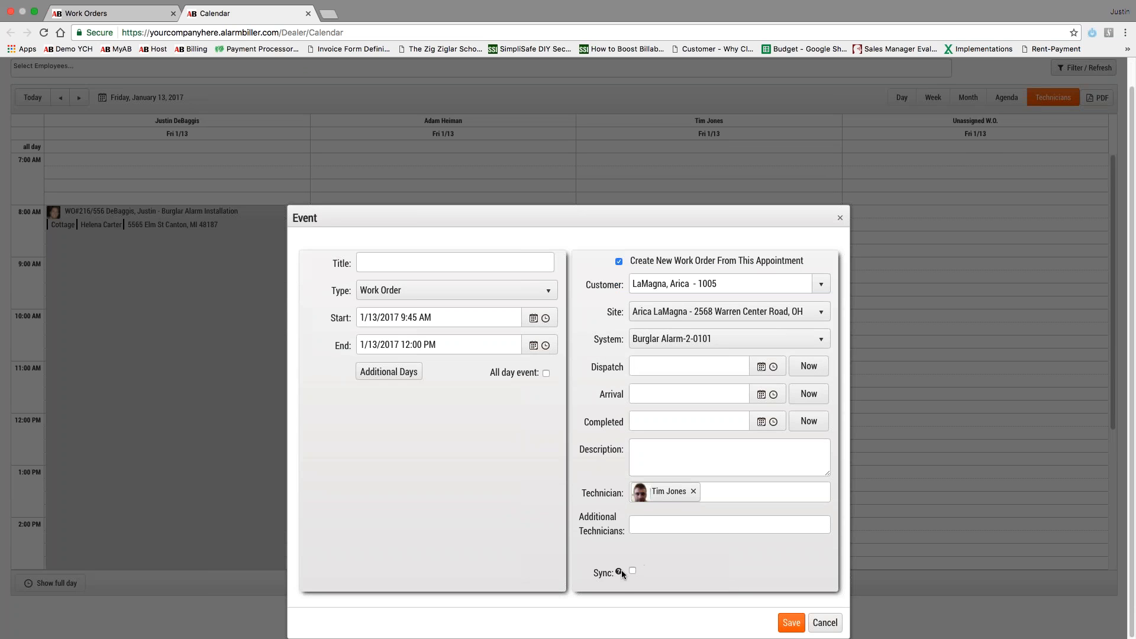
pyautogui.moveTo(619, 571)
pyautogui.click(634, 570)
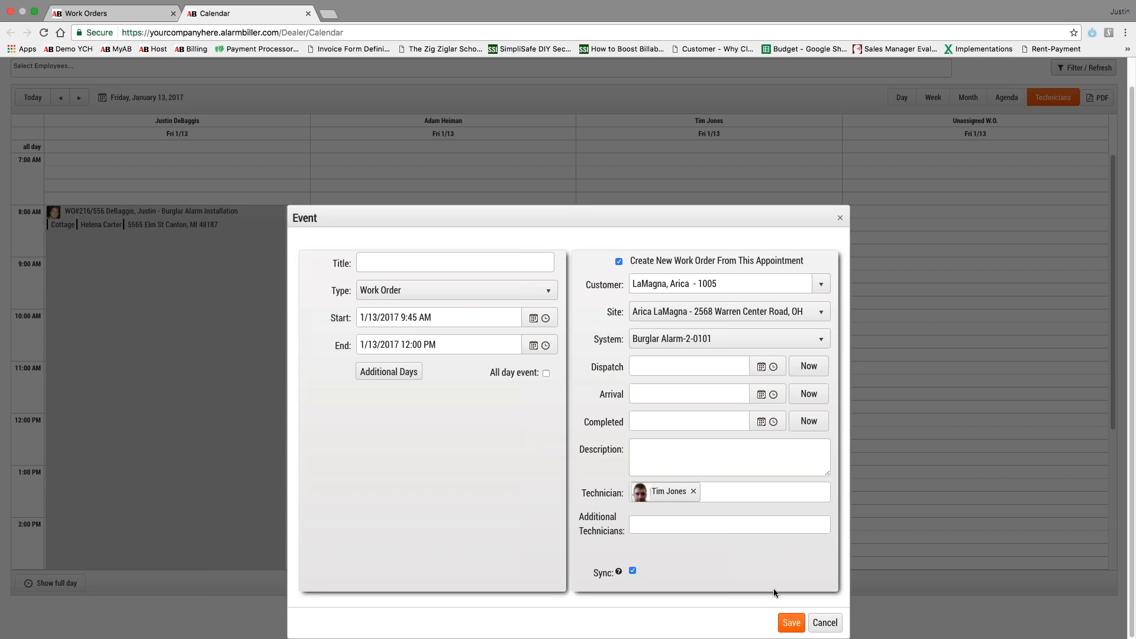
pyautogui.click(791, 625)
pyautogui.click(791, 627)
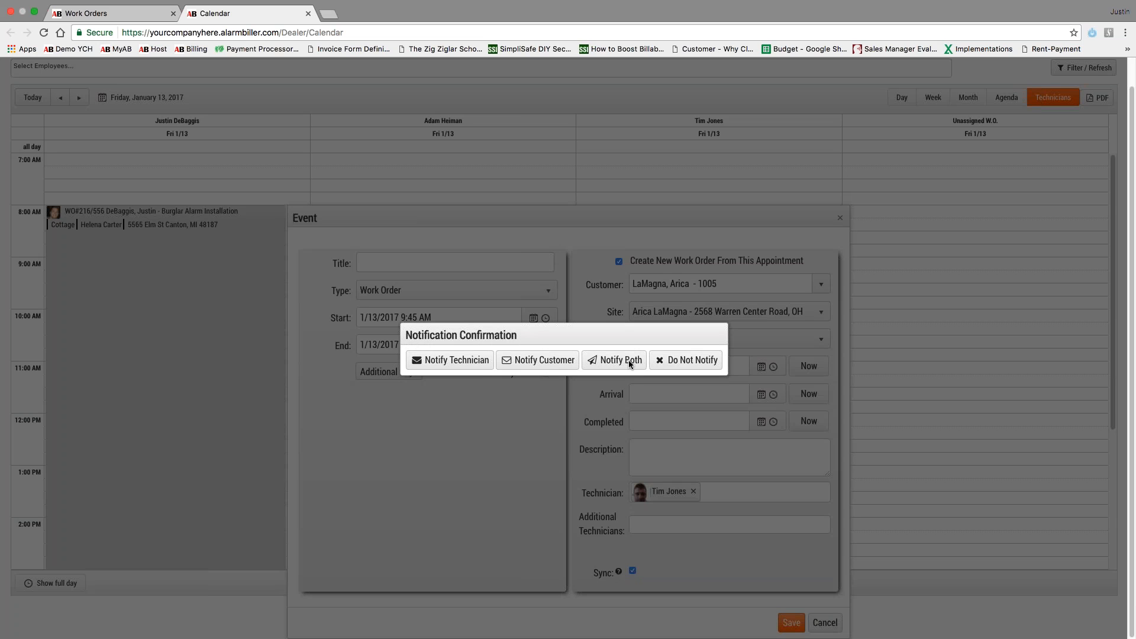
pyautogui.click(629, 360)
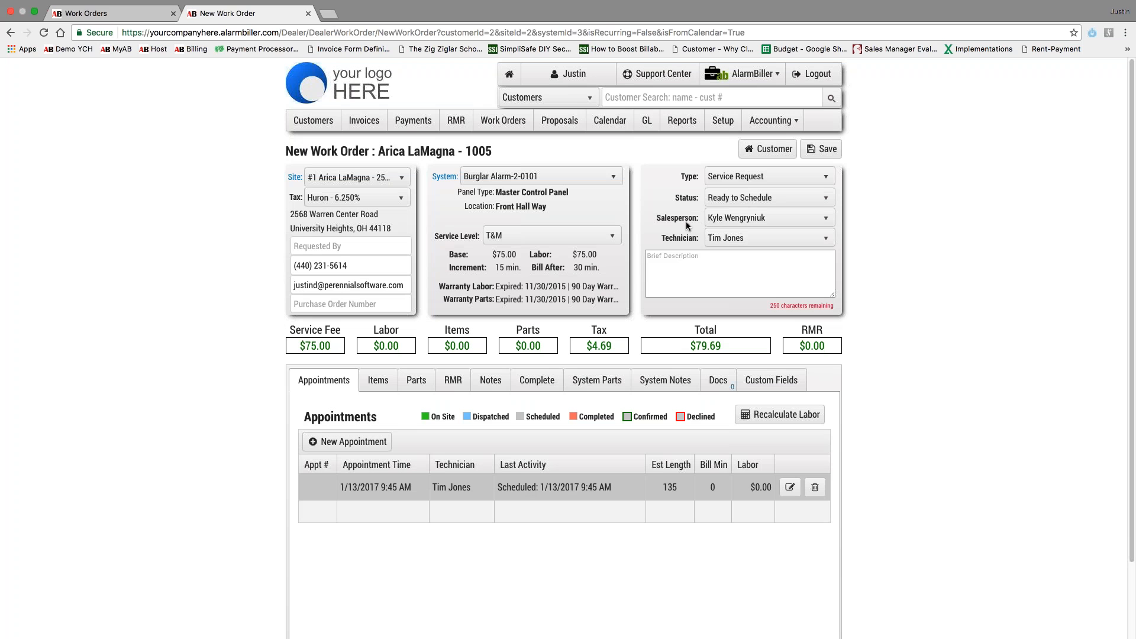
# - Set the new work order's status to Scheduled and its type to Service - Motion Failing
pyautogui.click(736, 205)
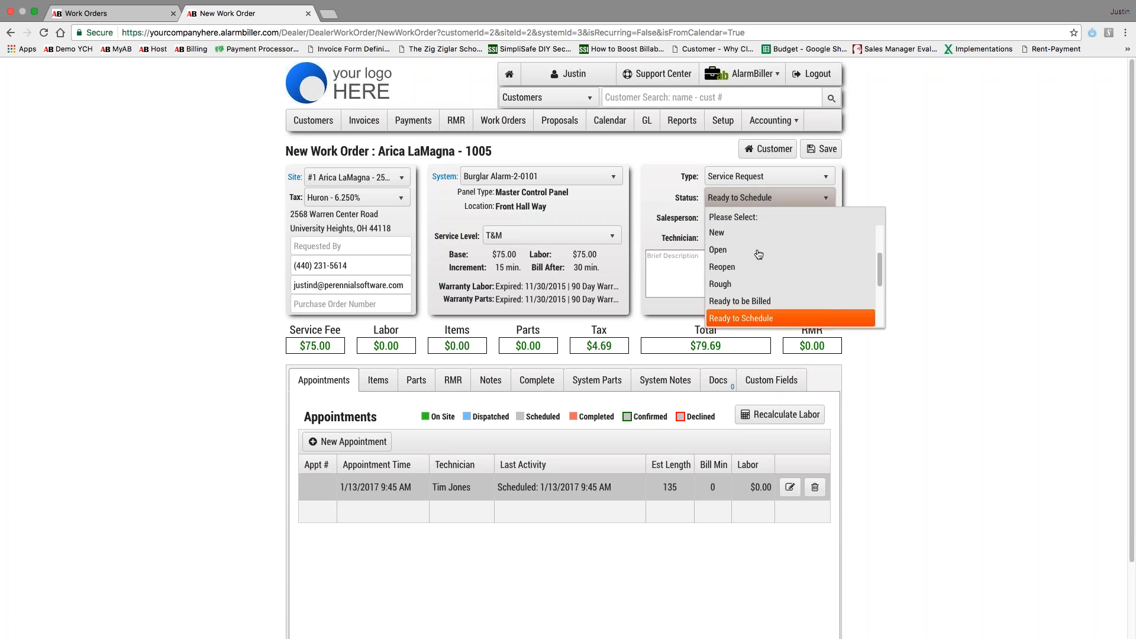
pyautogui.scroll(1, 763, 281)
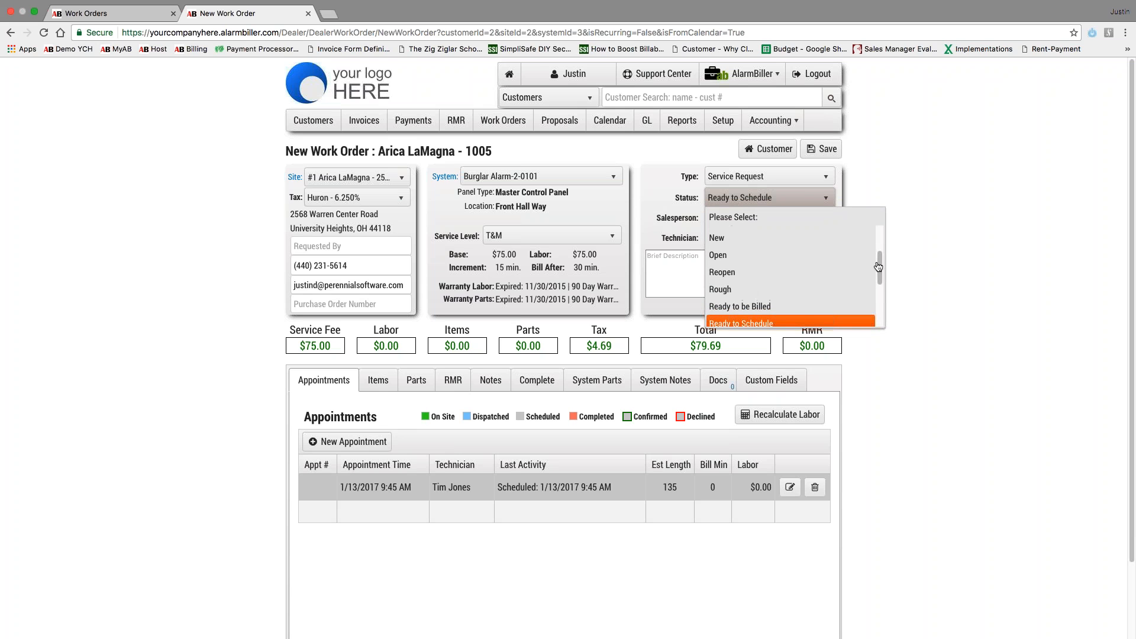
pyautogui.moveTo(881, 269); pyautogui.dragTo(881, 309)
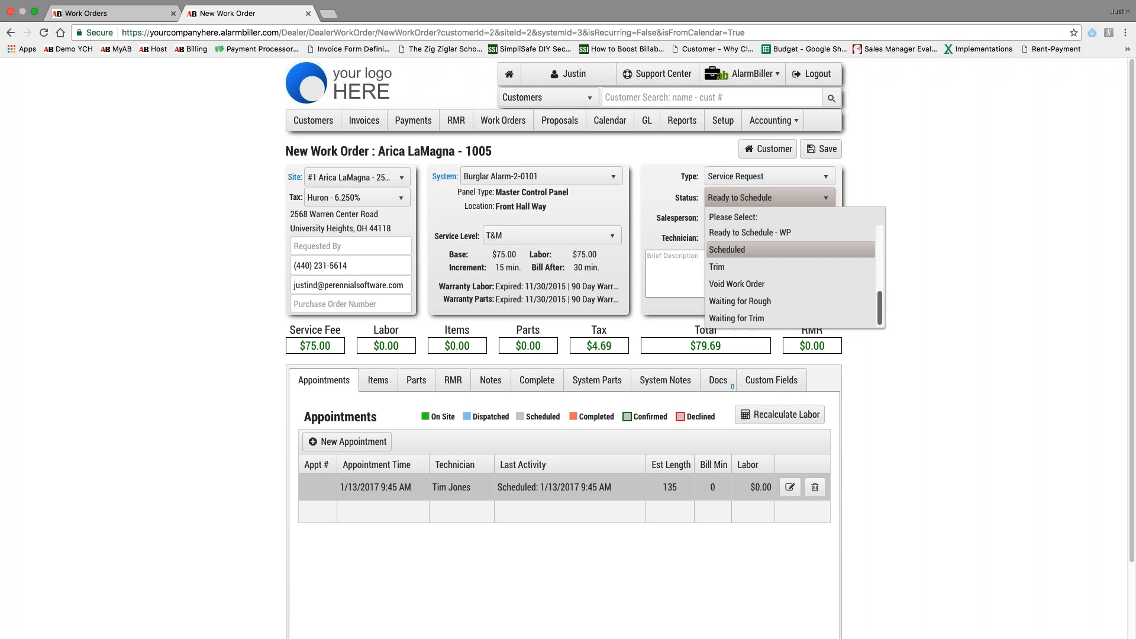
pyautogui.click(732, 254)
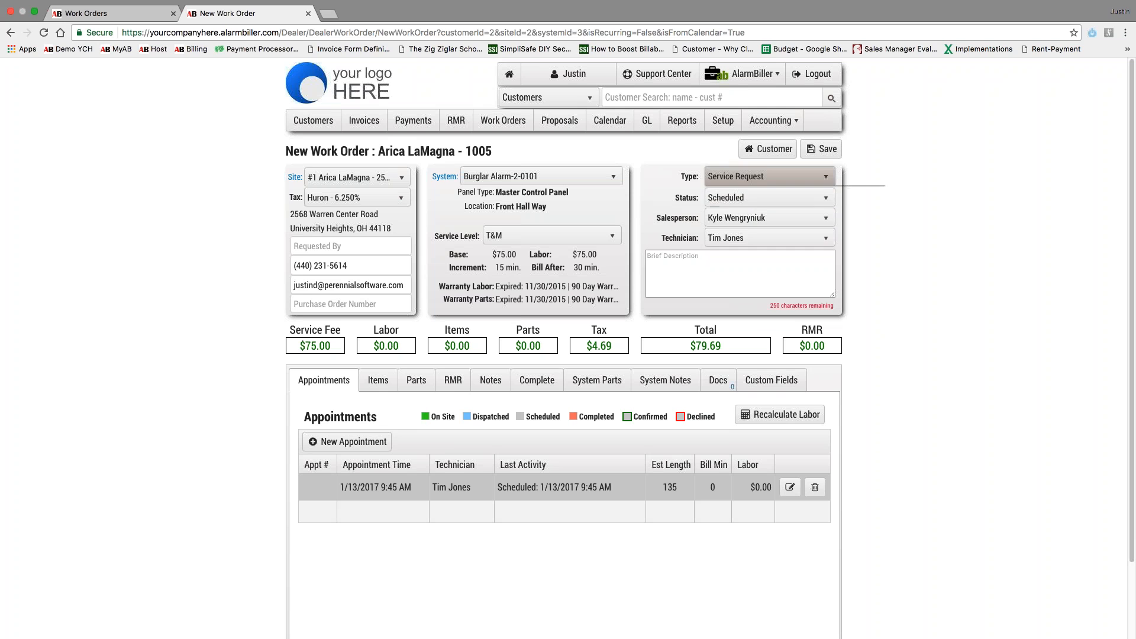
pyautogui.click(763, 177)
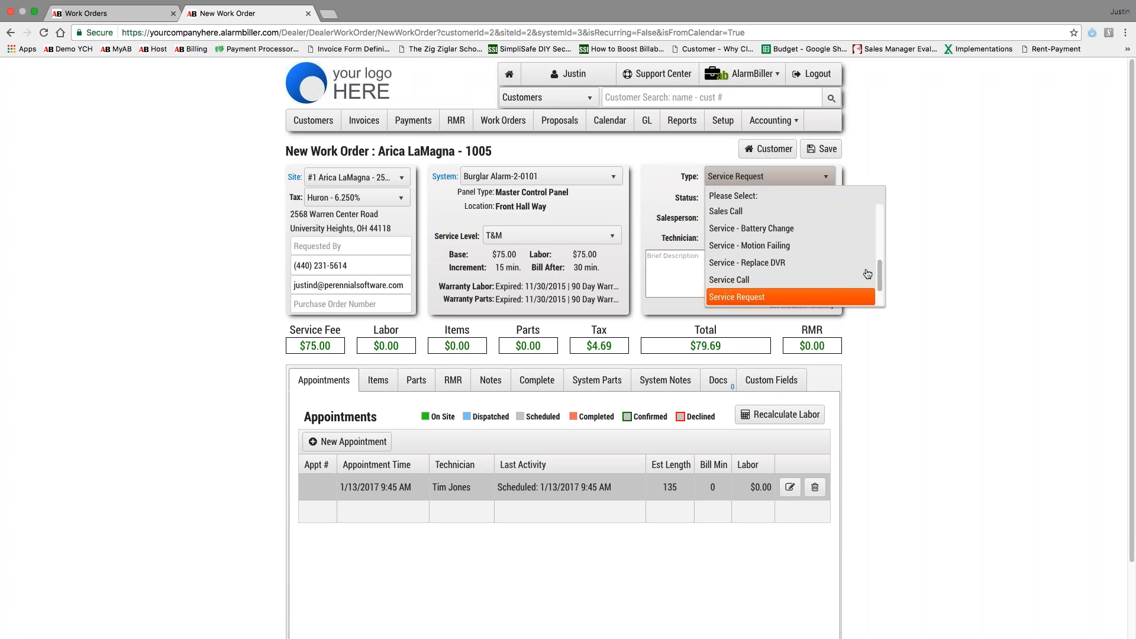
pyautogui.click(781, 246)
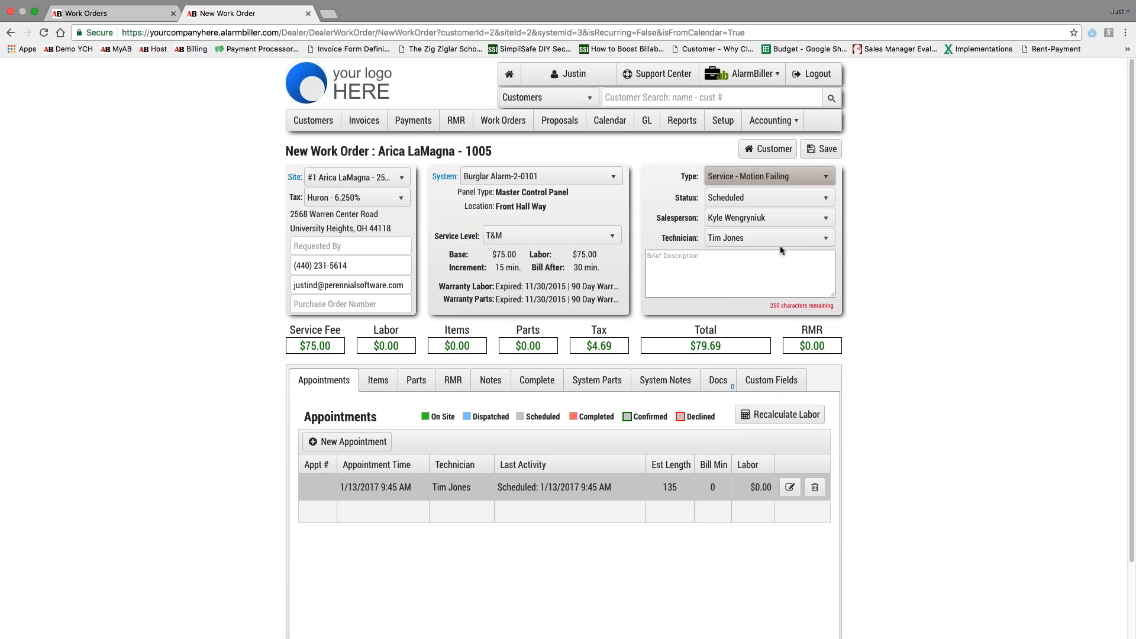
# - Enter the description "Customer States Motion detection is failing." and save the work order
pyautogui.click(780, 261)
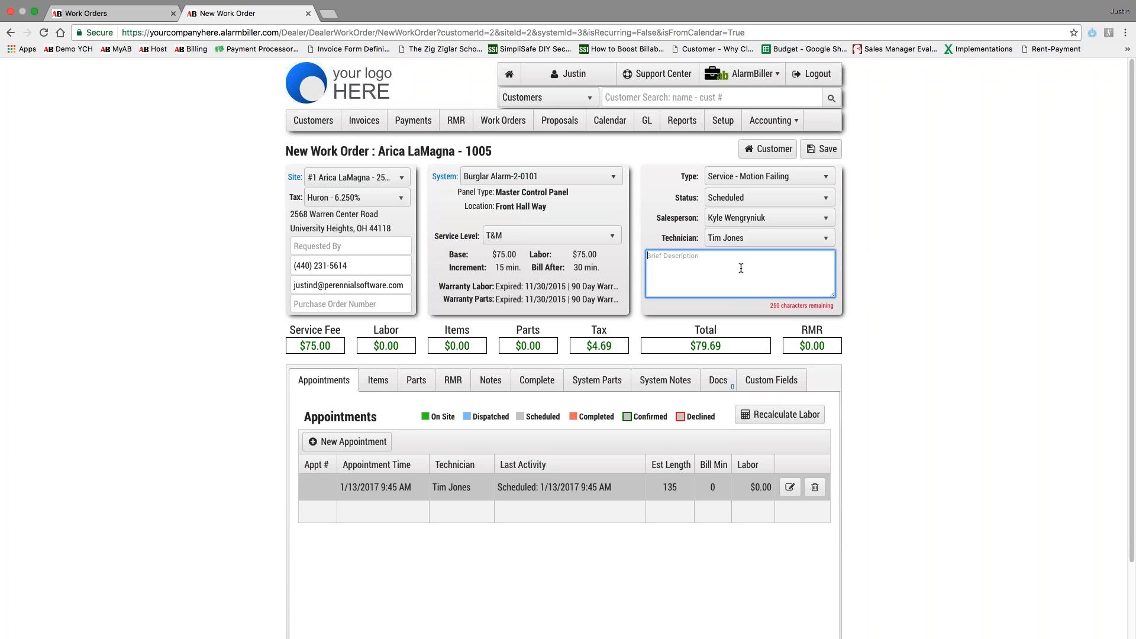
pyautogui.write('Customer States Motion detection is failing.')
pyautogui.click(820, 149)
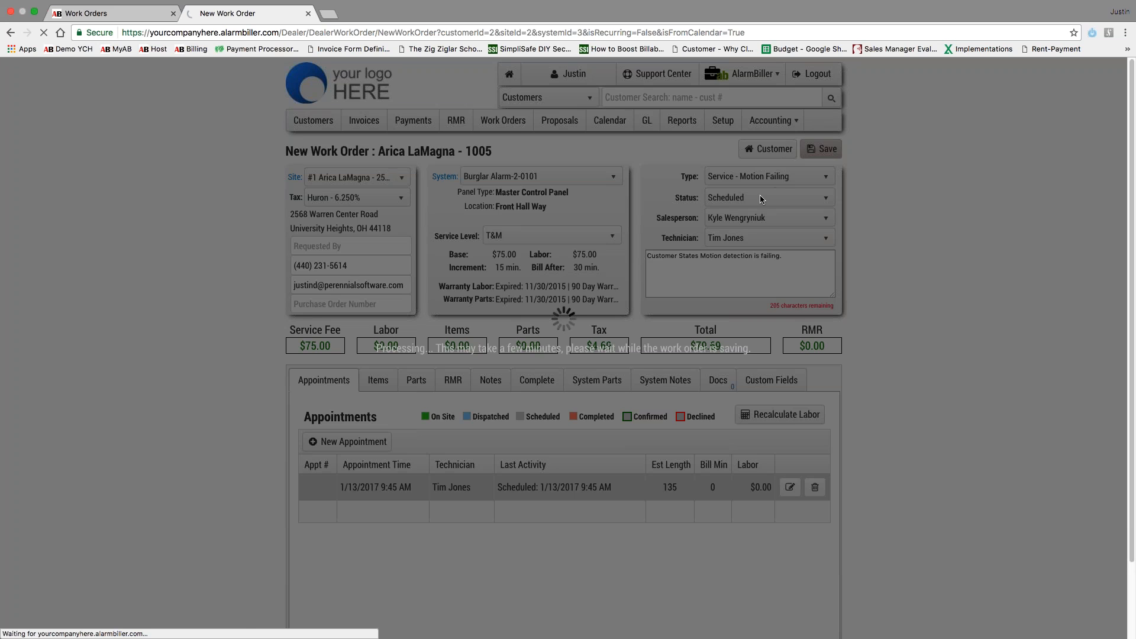
# - Open the calendar in a separate browser tab from the Work Orders page, review the saved work order's notifications, and switch to the calendar
pyautogui.click(112, 15)
pyautogui.rightClick(616, 119)
pyautogui.click(651, 126)
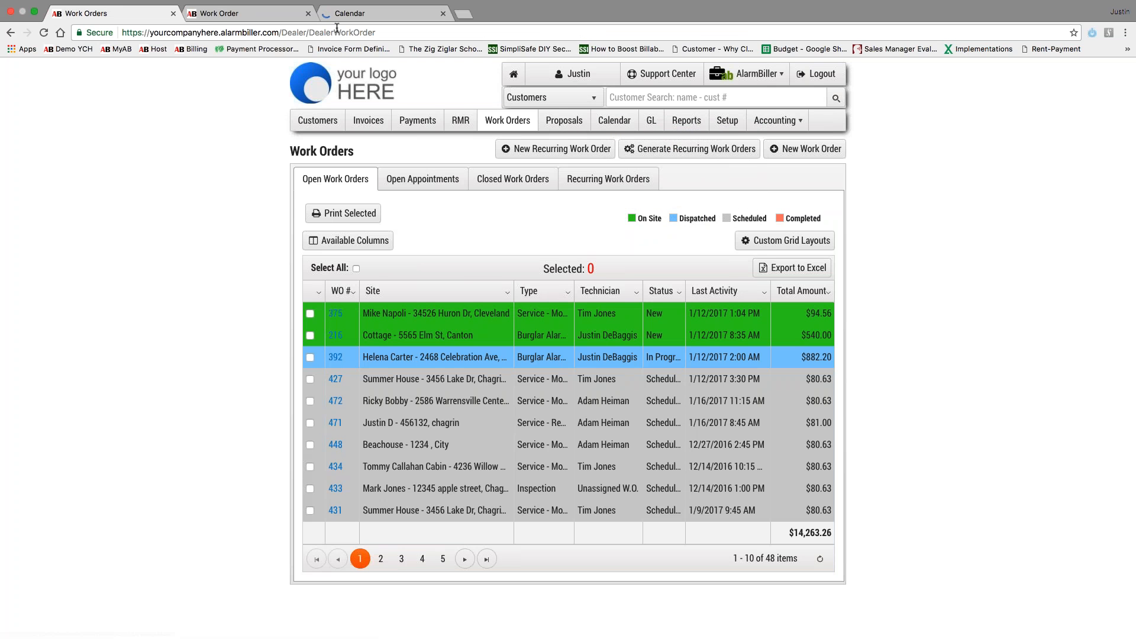
pyautogui.click(278, 13)
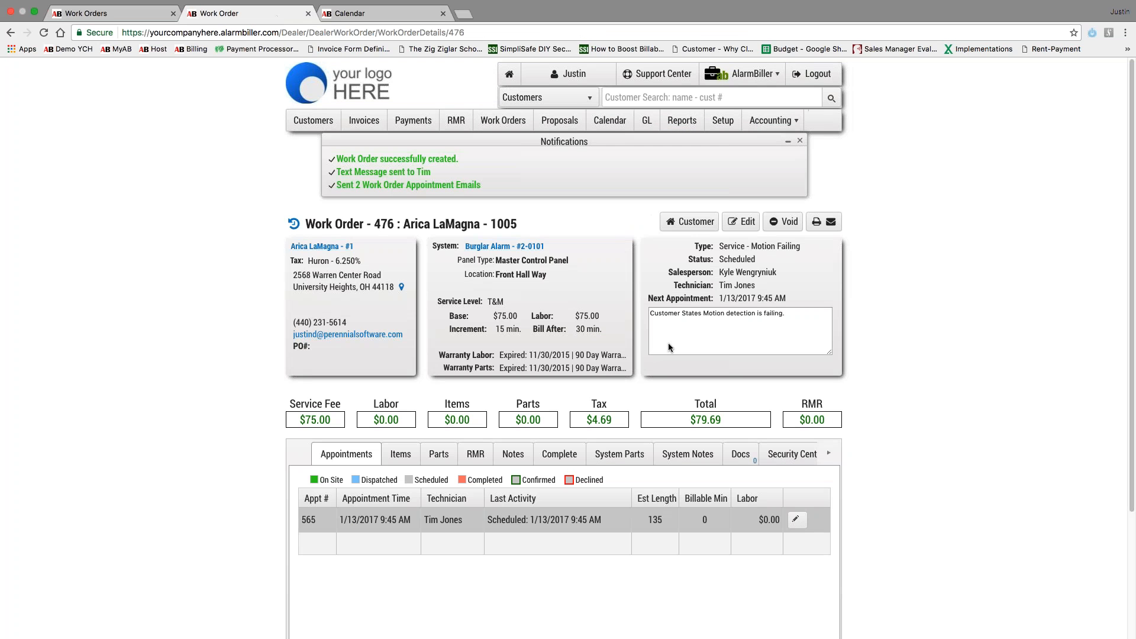
pyautogui.click(364, 13)
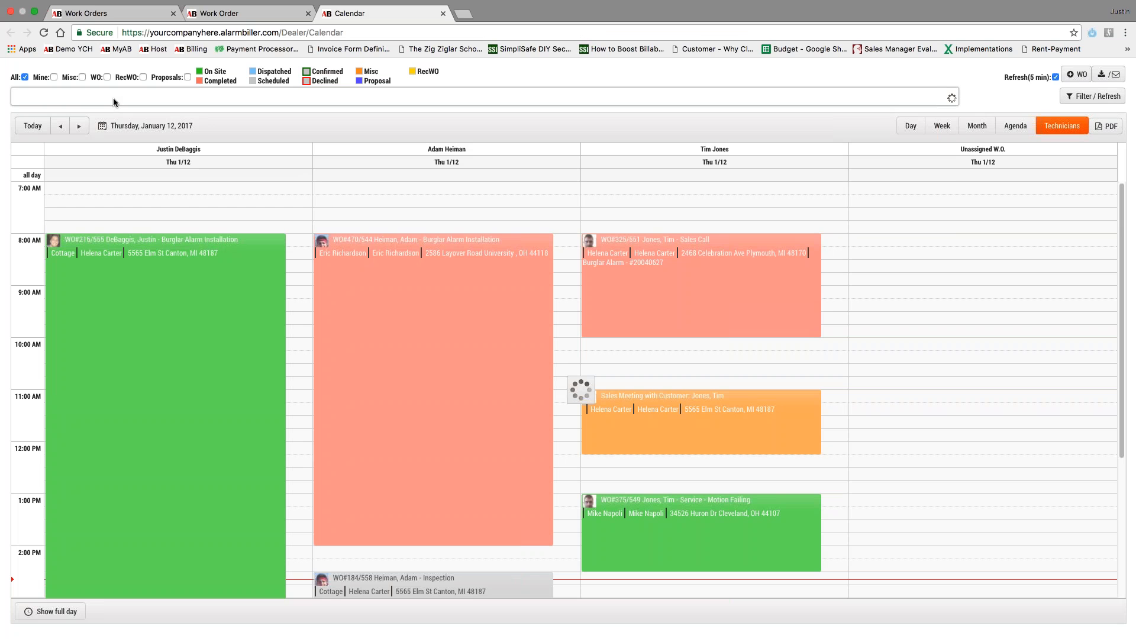
# - Filter the calendar to the third technician and show the week of January 8 to 14, 2017
pyautogui.click(112, 98)
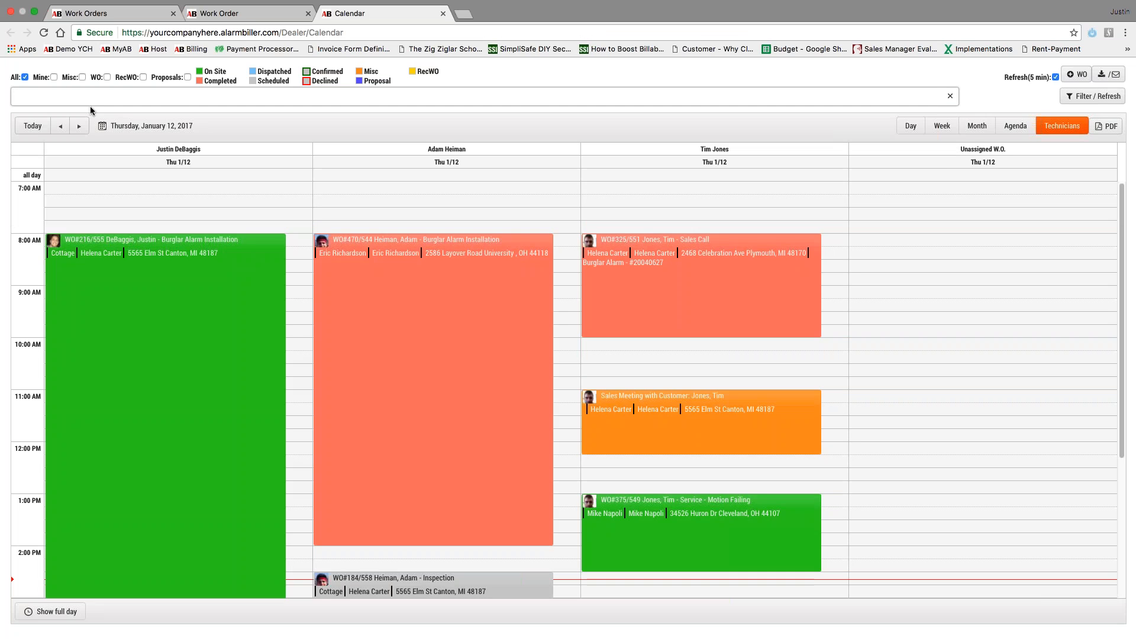
pyautogui.click(85, 102)
pyautogui.click(96, 195)
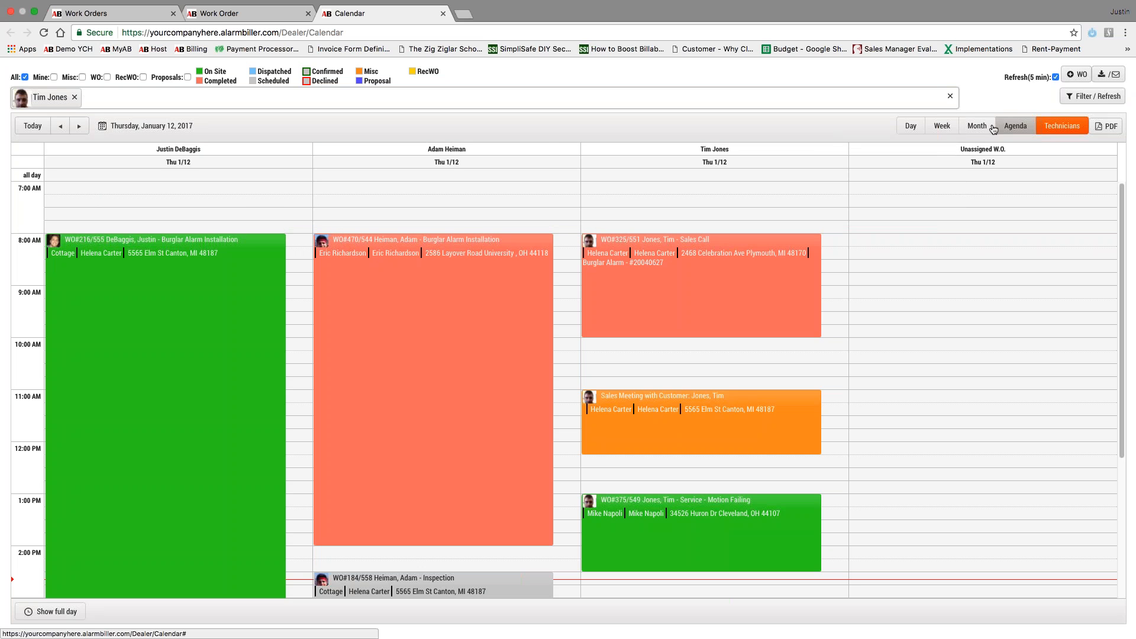
pyautogui.click(943, 126)
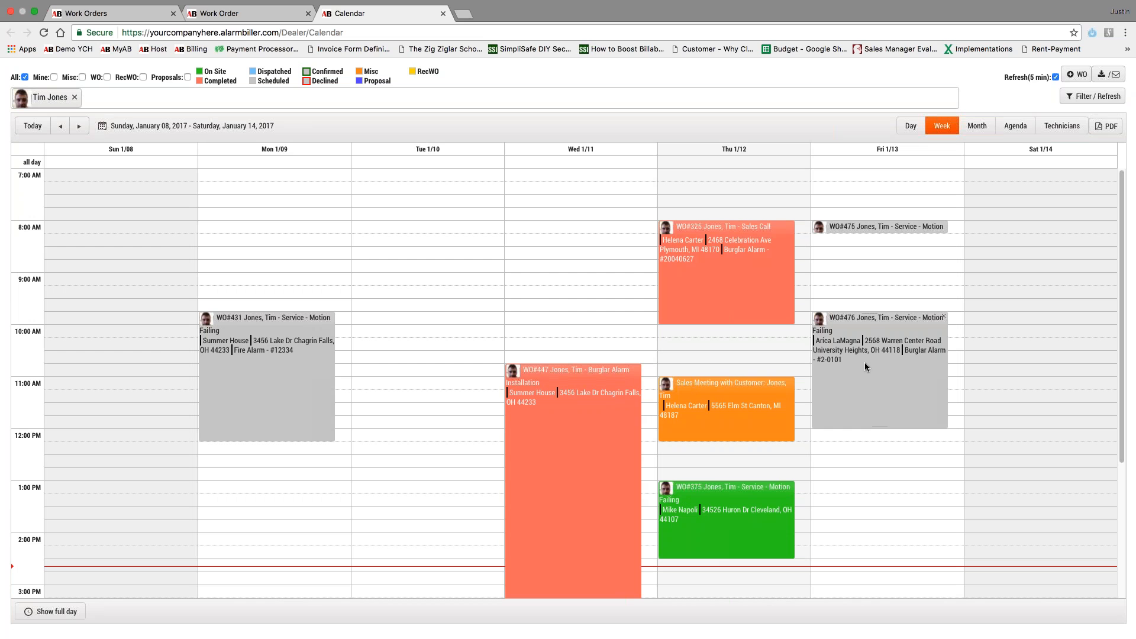
# - Open Friday's 9:45 AM motion failing appointment, view its work order in a separate browser tab, and return to the calendar
pyautogui.click(864, 362)
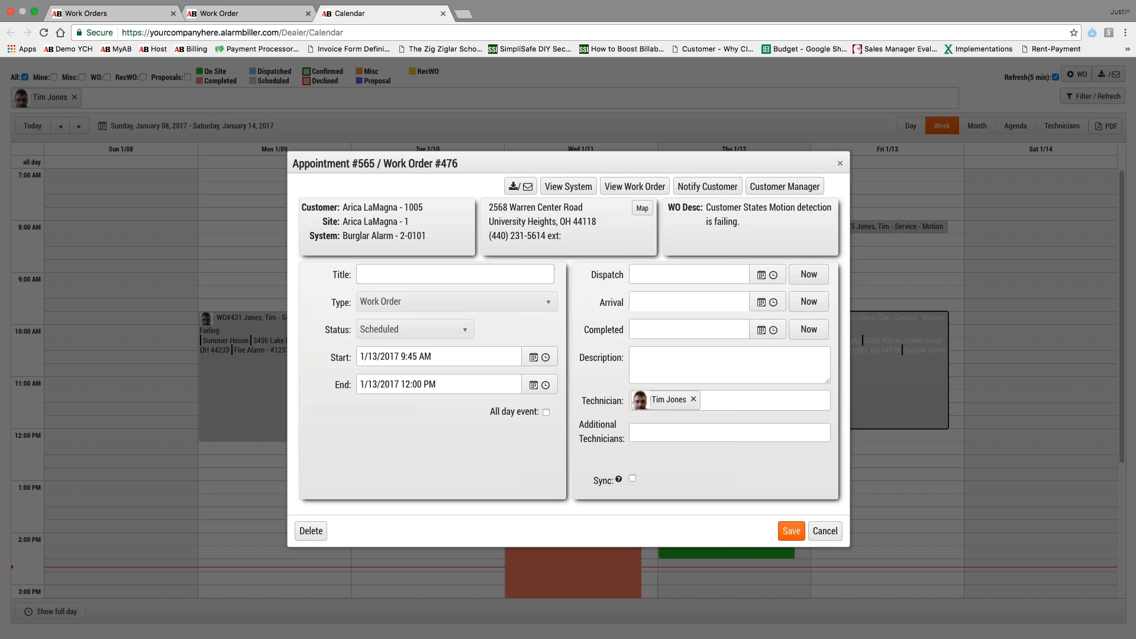
pyautogui.rightClick(650, 190)
pyautogui.click(638, 186)
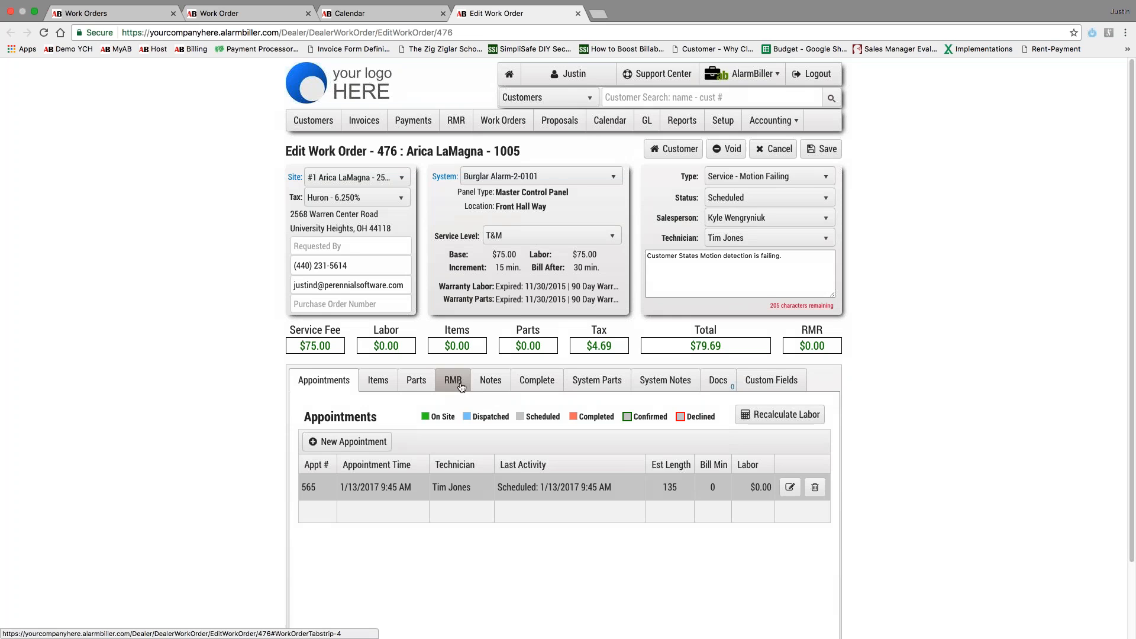
pyautogui.click(347, 14)
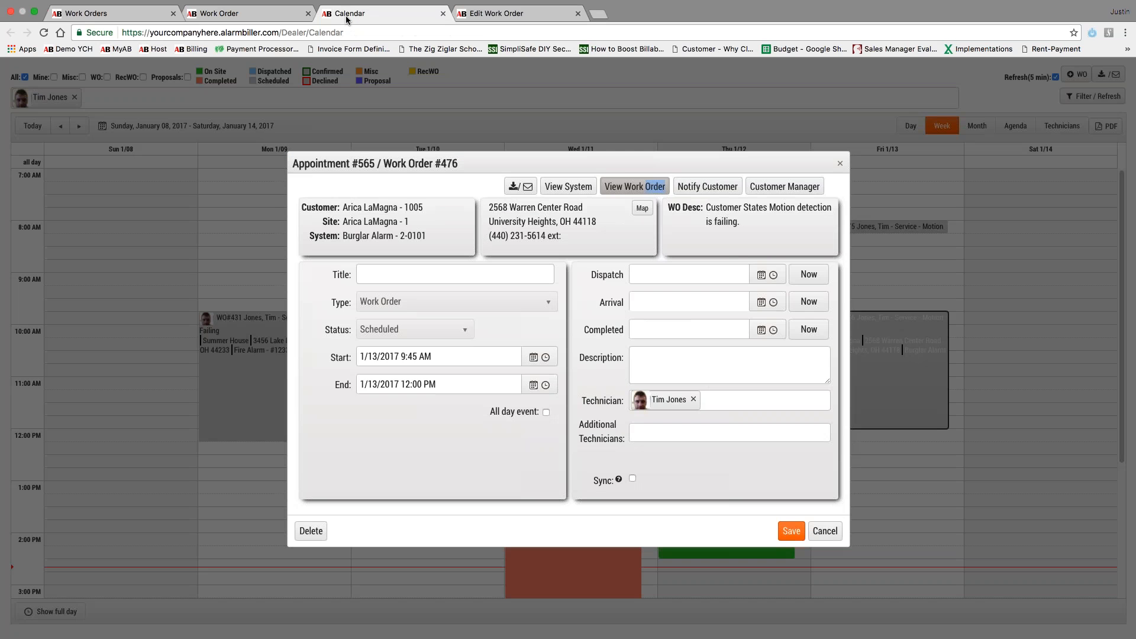
# - Set the dispatch time of Friday's 9:45 AM appointment to the current time, 1/12/2017 2:39 PM, and save it with a customer notification
pyautogui.click(809, 285)
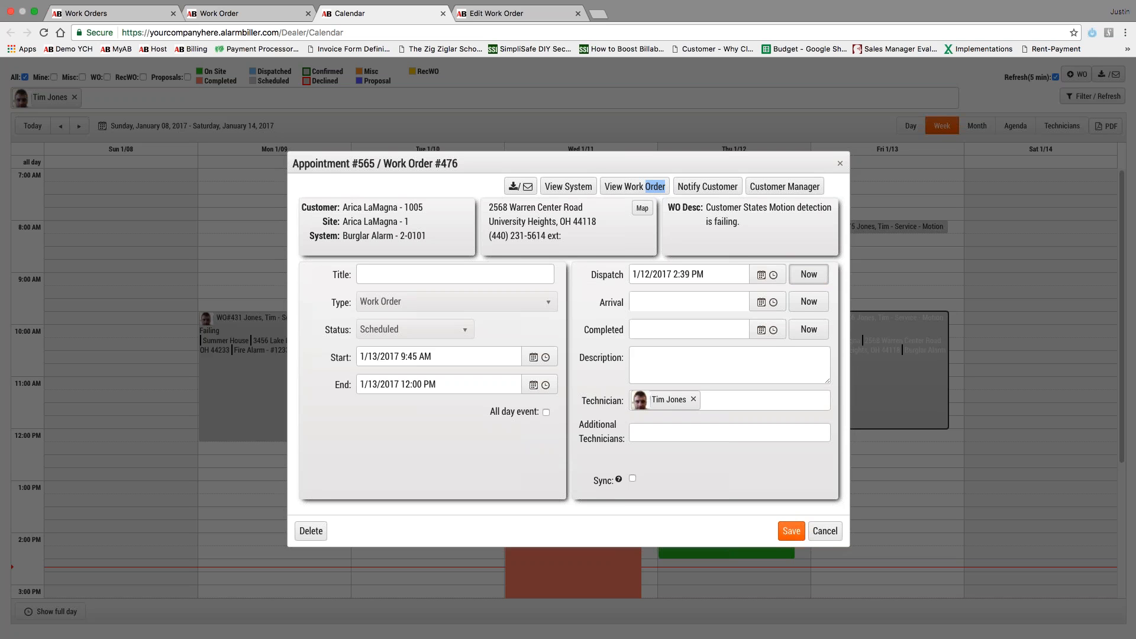
pyautogui.click(792, 537)
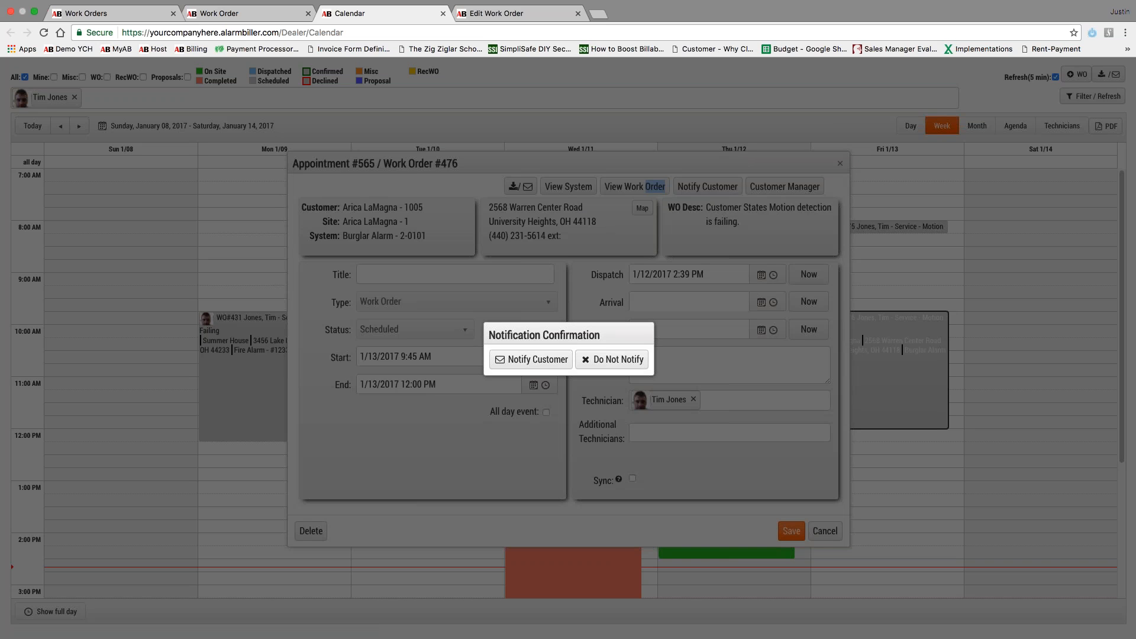
pyautogui.click(532, 360)
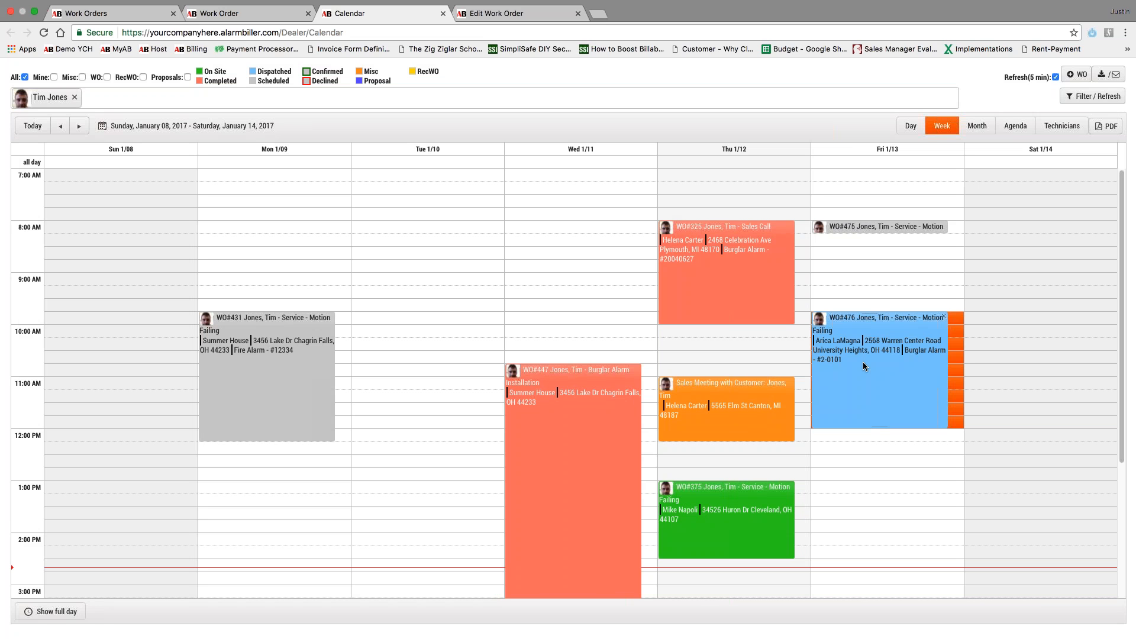
# - Review the week's color-coded appointments, view the details of Monday's 9:45 AM motion failing appointment, and close them without changes
pyautogui.click(890, 342)
pyautogui.click(965, 372)
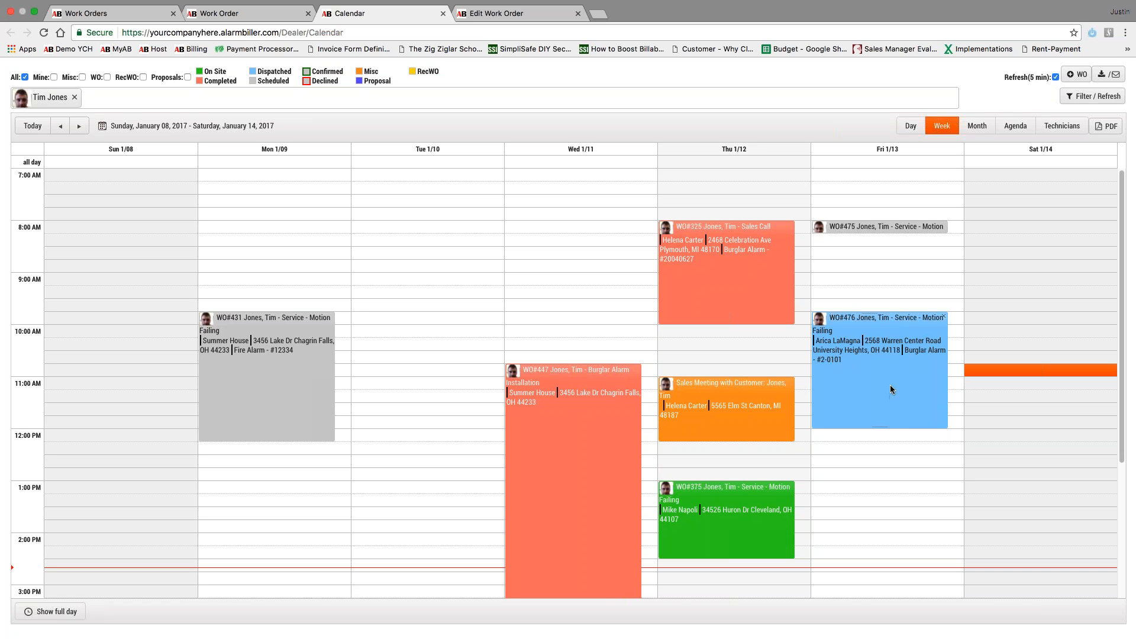
pyautogui.scroll(-3, 891, 416)
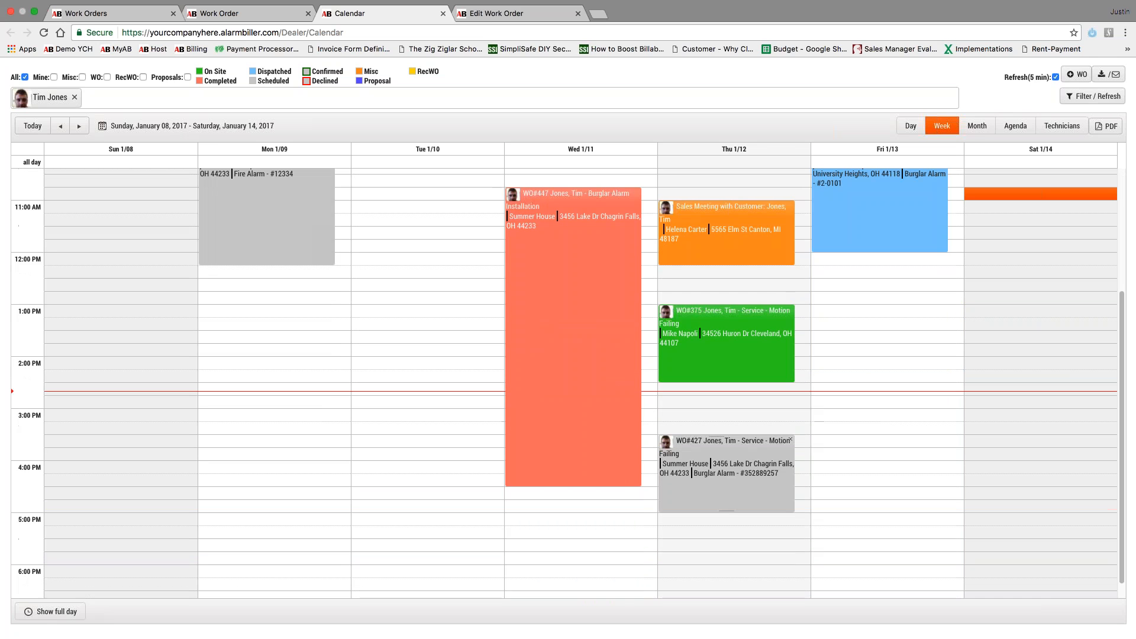
pyautogui.scroll(1, 731, 375)
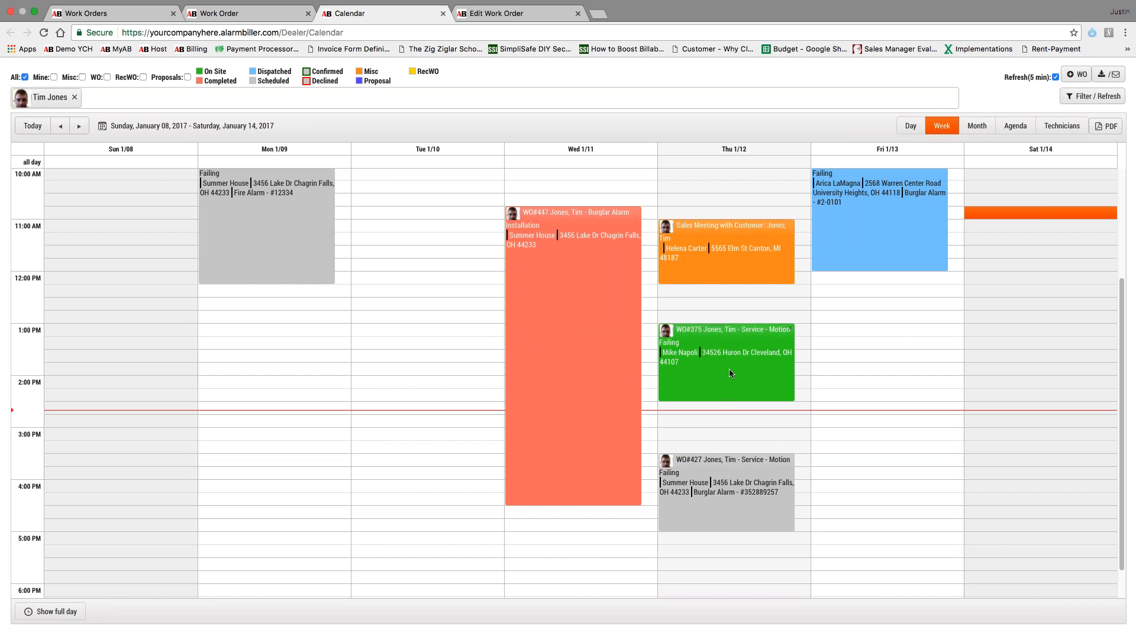
pyautogui.scroll(3, 263, 249)
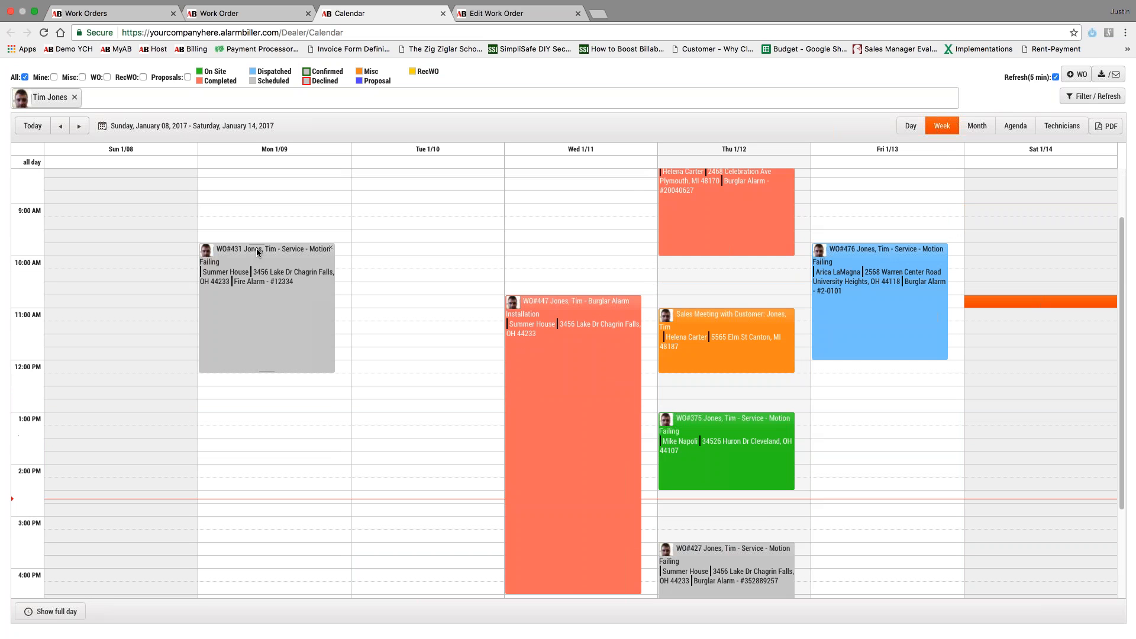
pyautogui.click(277, 298)
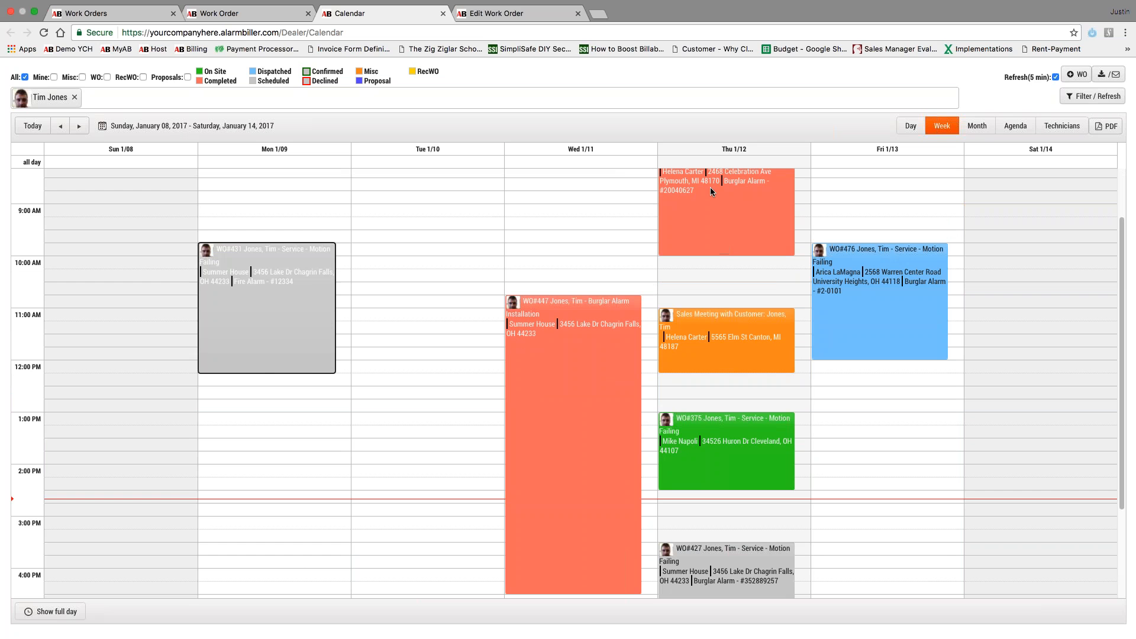
pyautogui.doubleClick(251, 310)
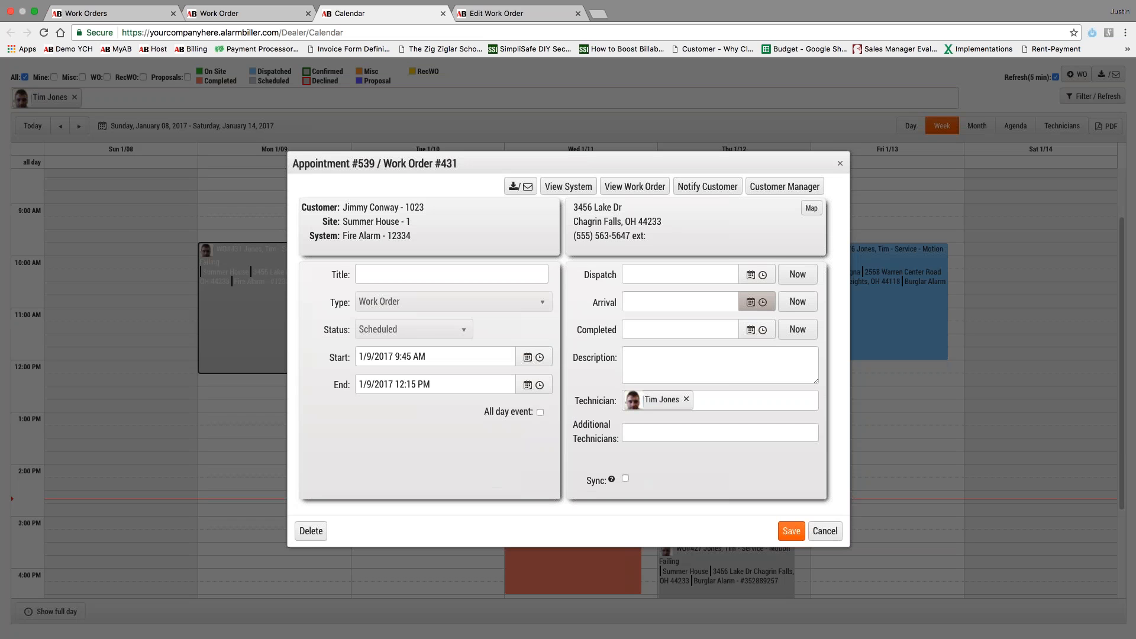
pyautogui.click(839, 164)
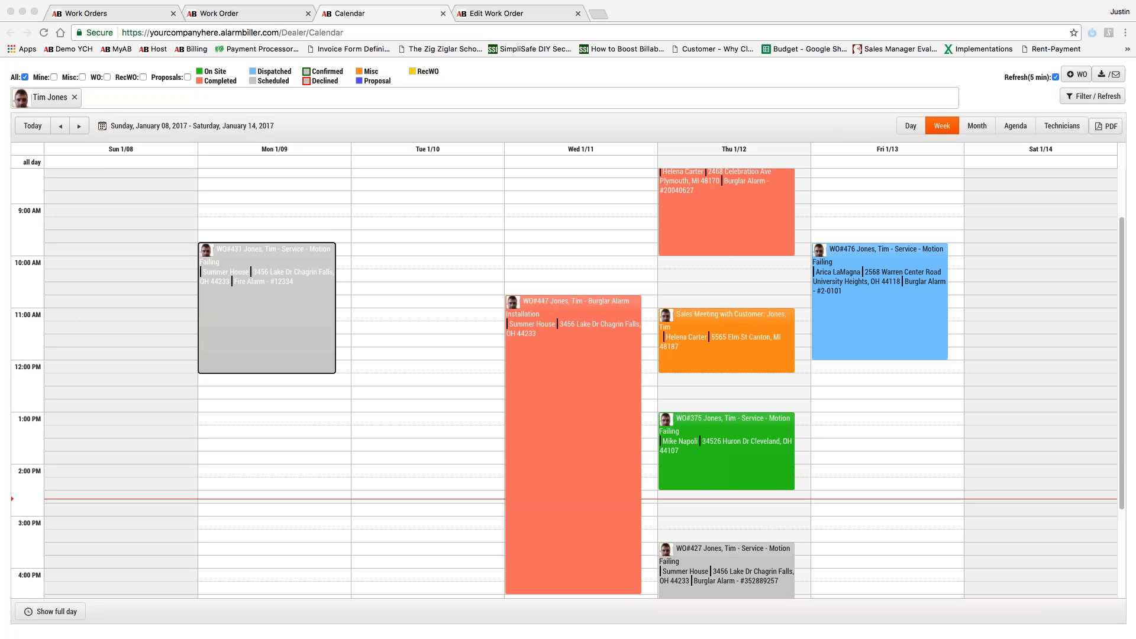
# - Switch to Outlook, view the email notifying the customer that the technician is on the way, and close the message
pyautogui.click(37, 13)
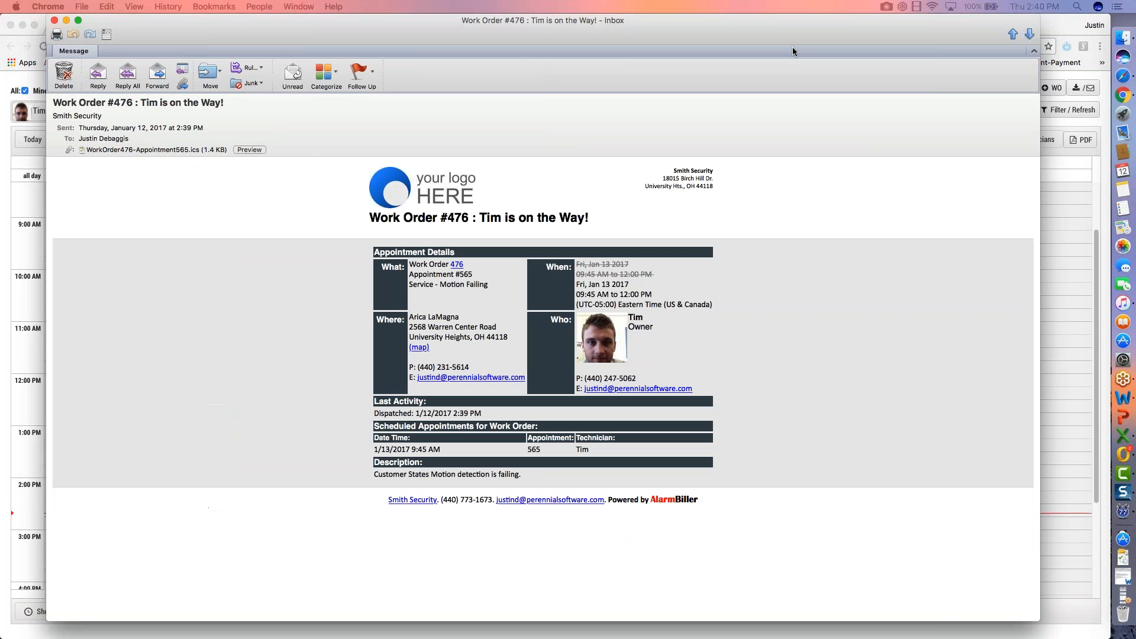
pyautogui.moveTo(793, 48); pyautogui.dragTo(796, 48)
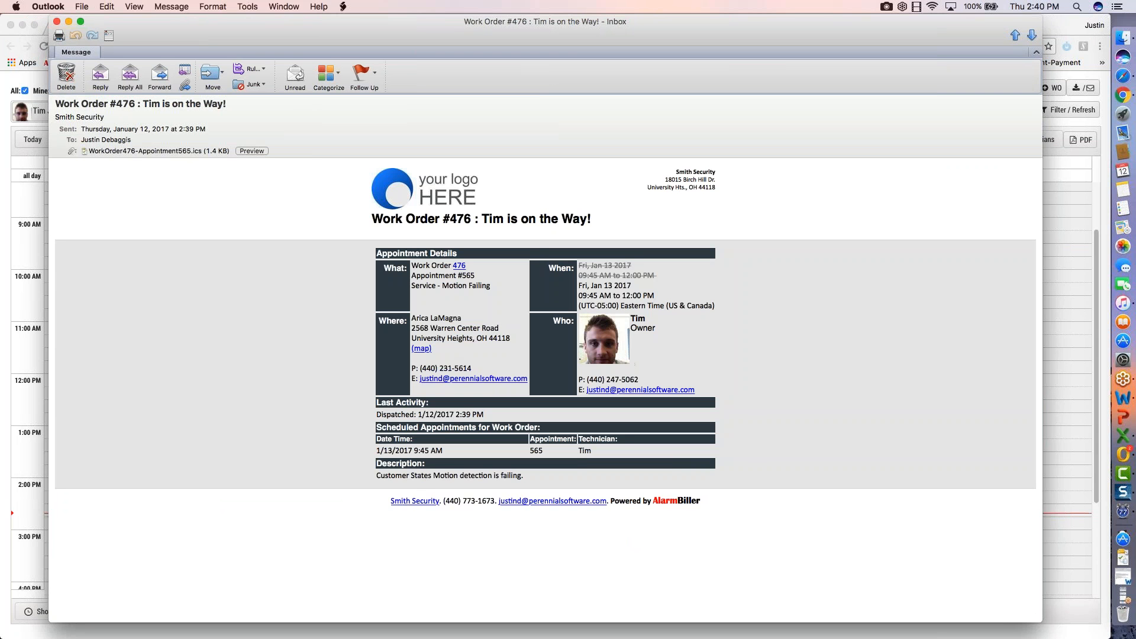
pyautogui.click(56, 22)
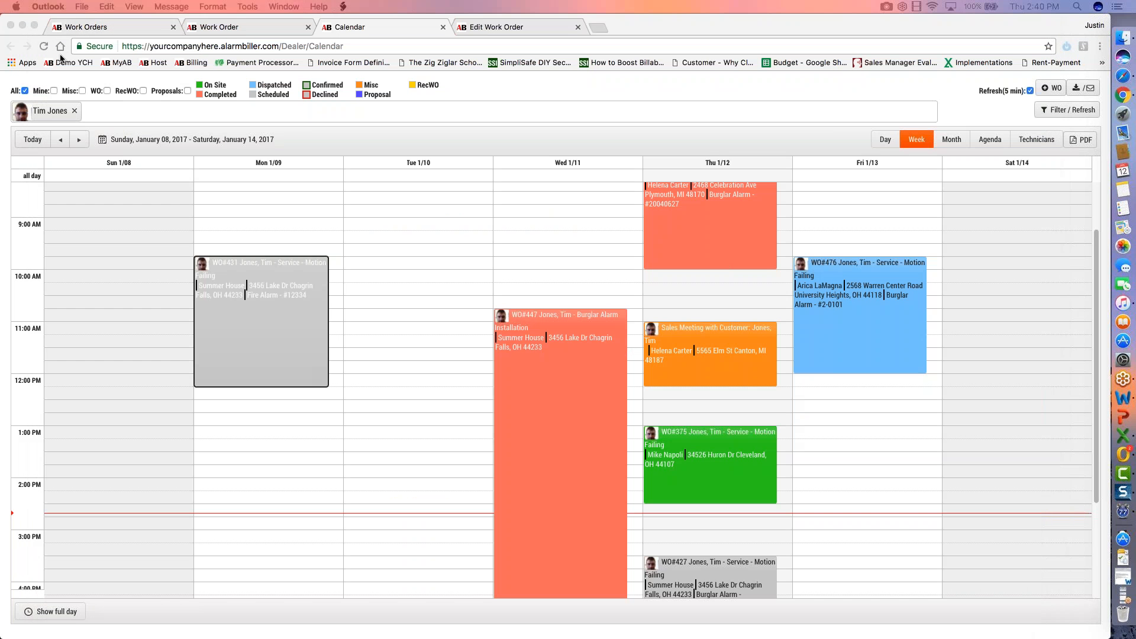